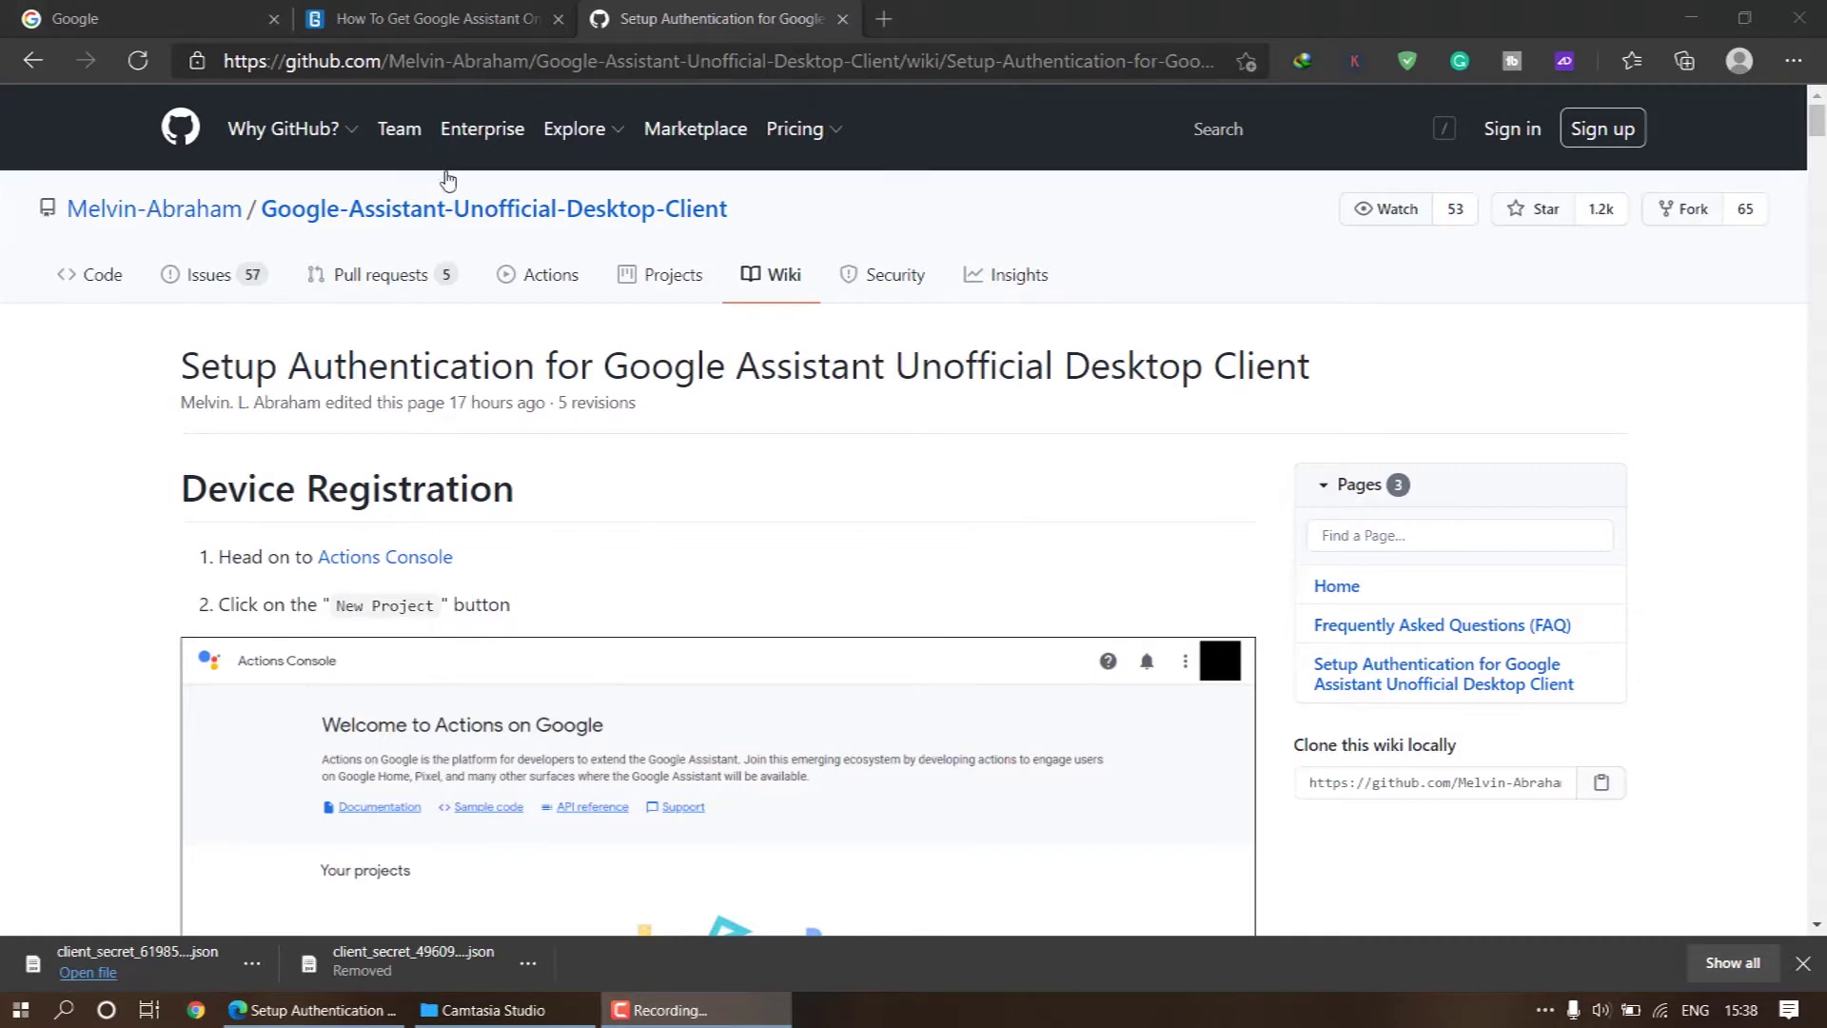
Step: Review the device registration instructions in the GitHub wiki and open the linked Actions Console in a new tab
left_click(438, 19)
left_click(770, 13)
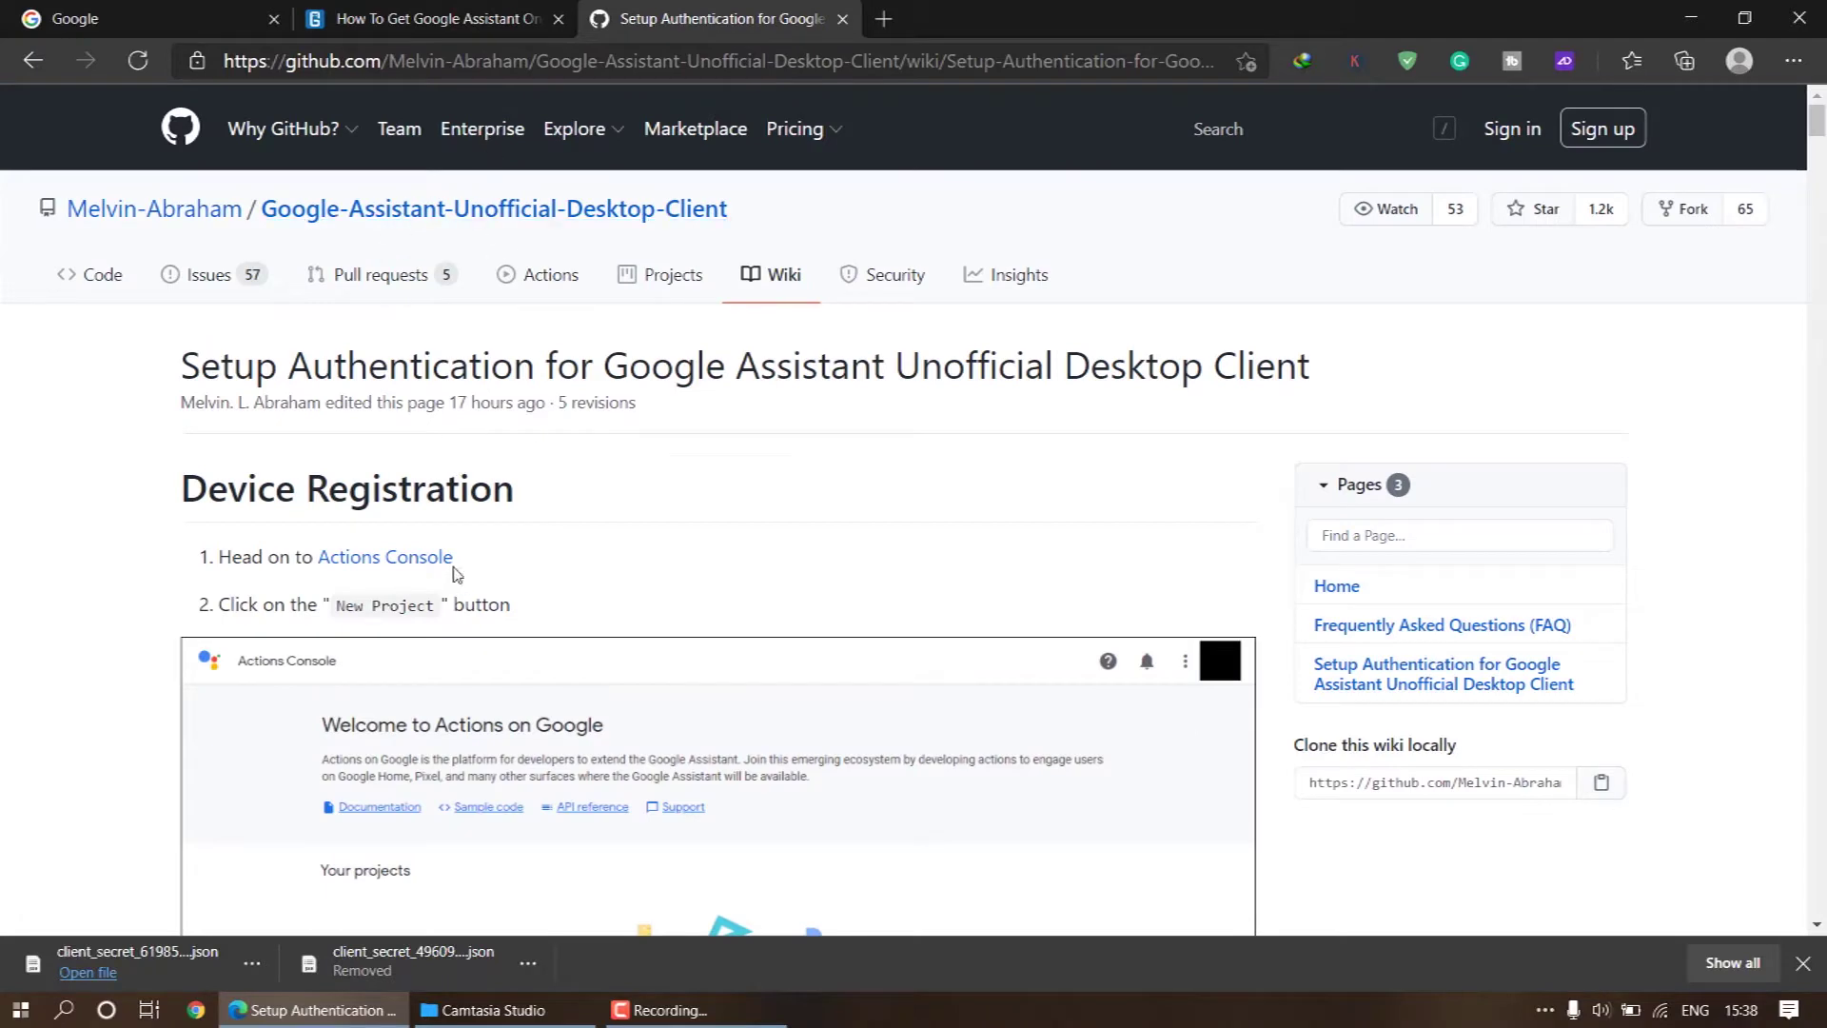
scroll(571, 475, "down", 3)
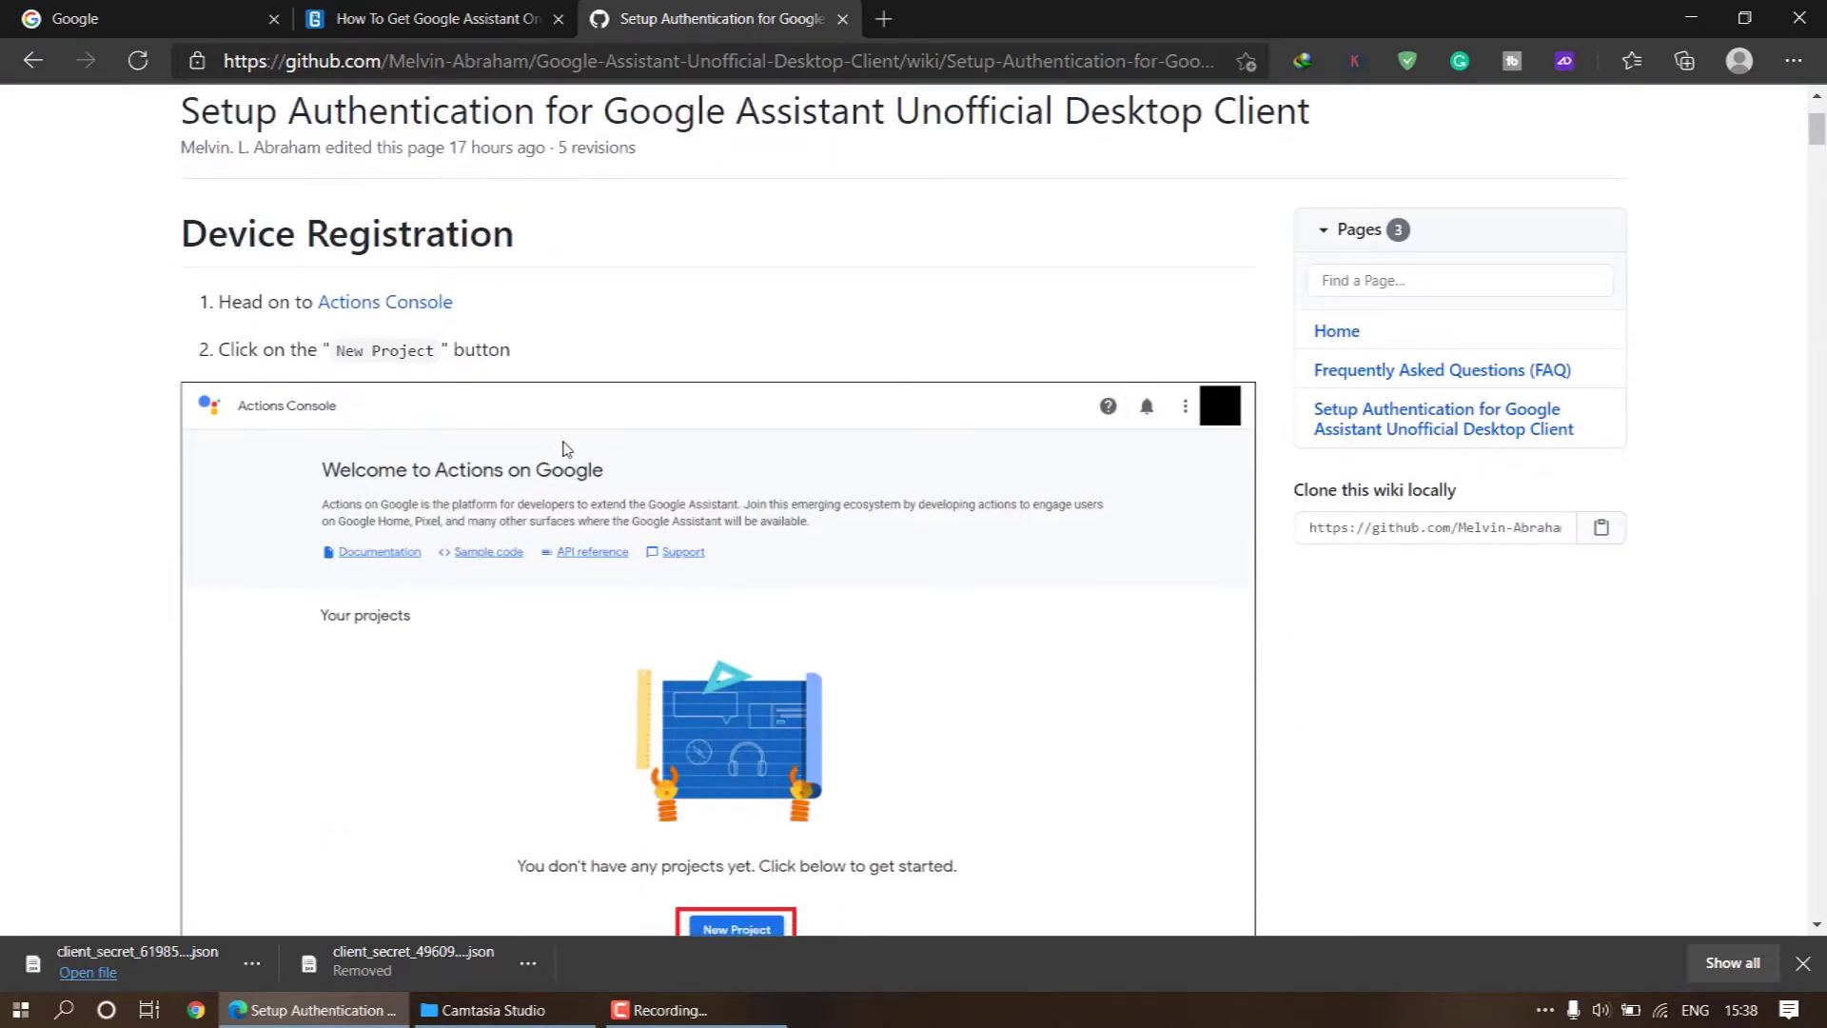
scroll(701, 518, "down", 13)
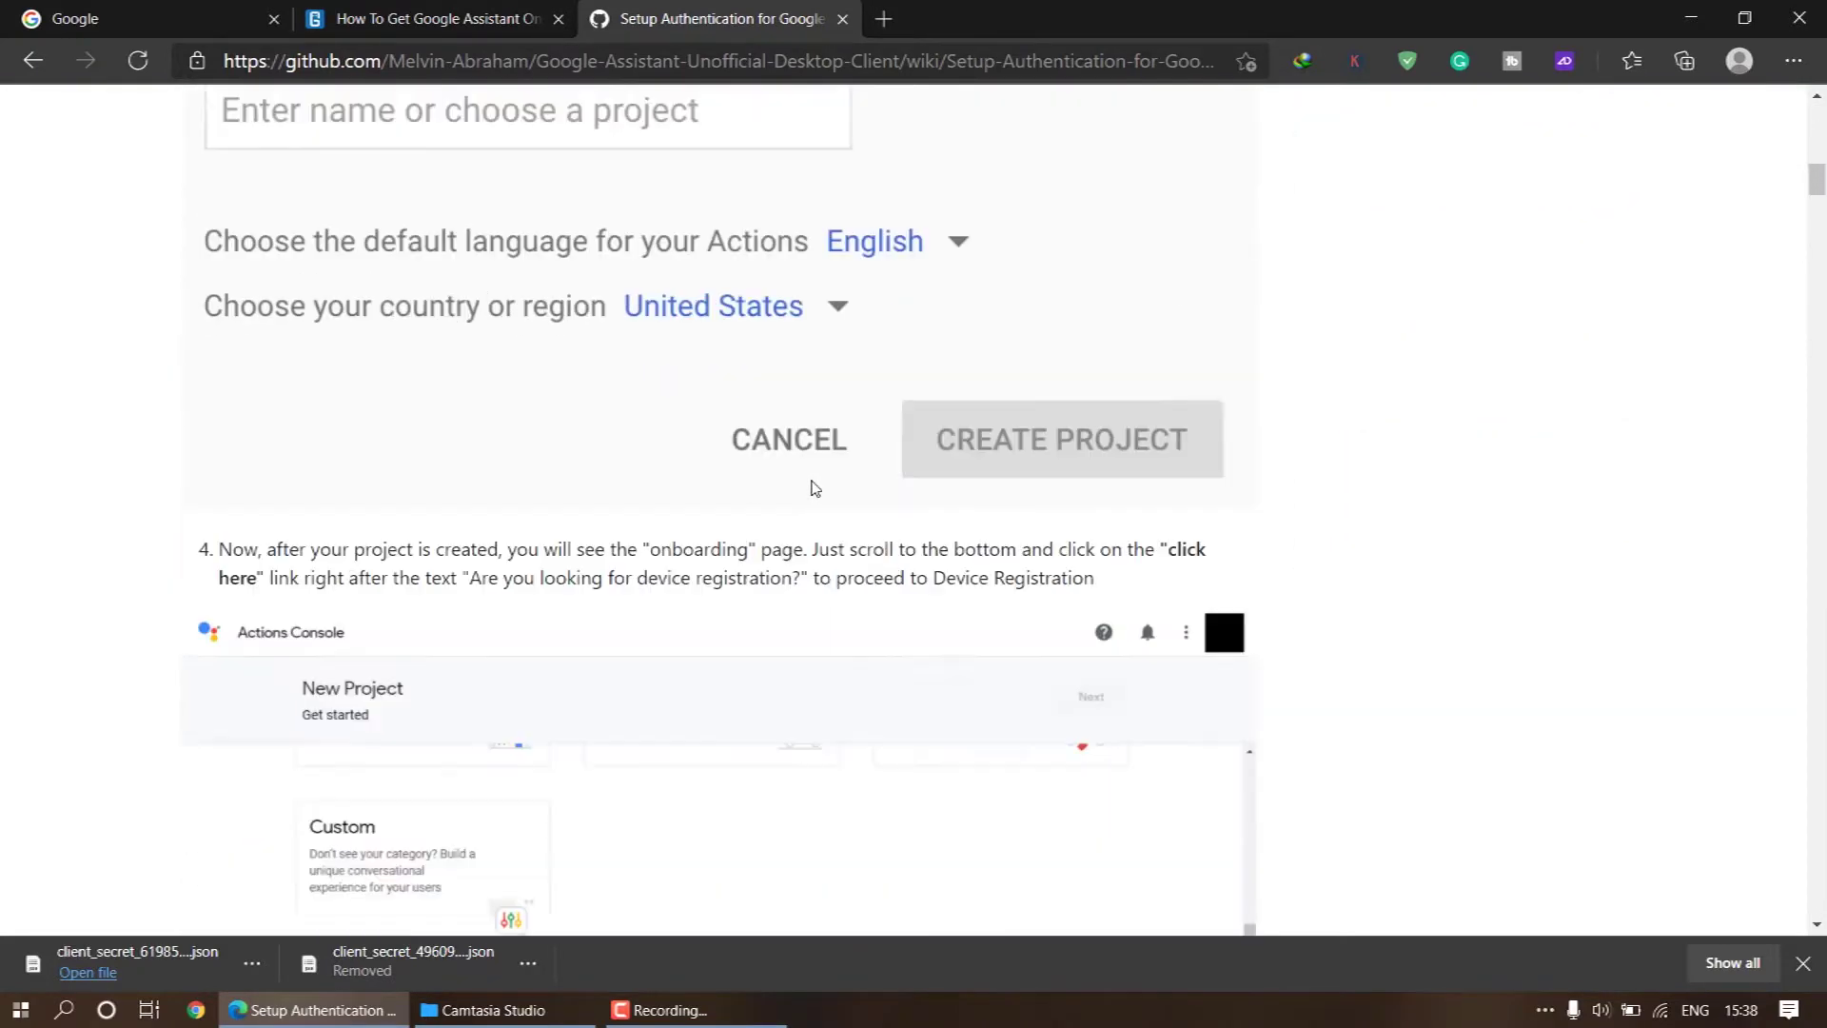
scroll(923, 522, "up", 18)
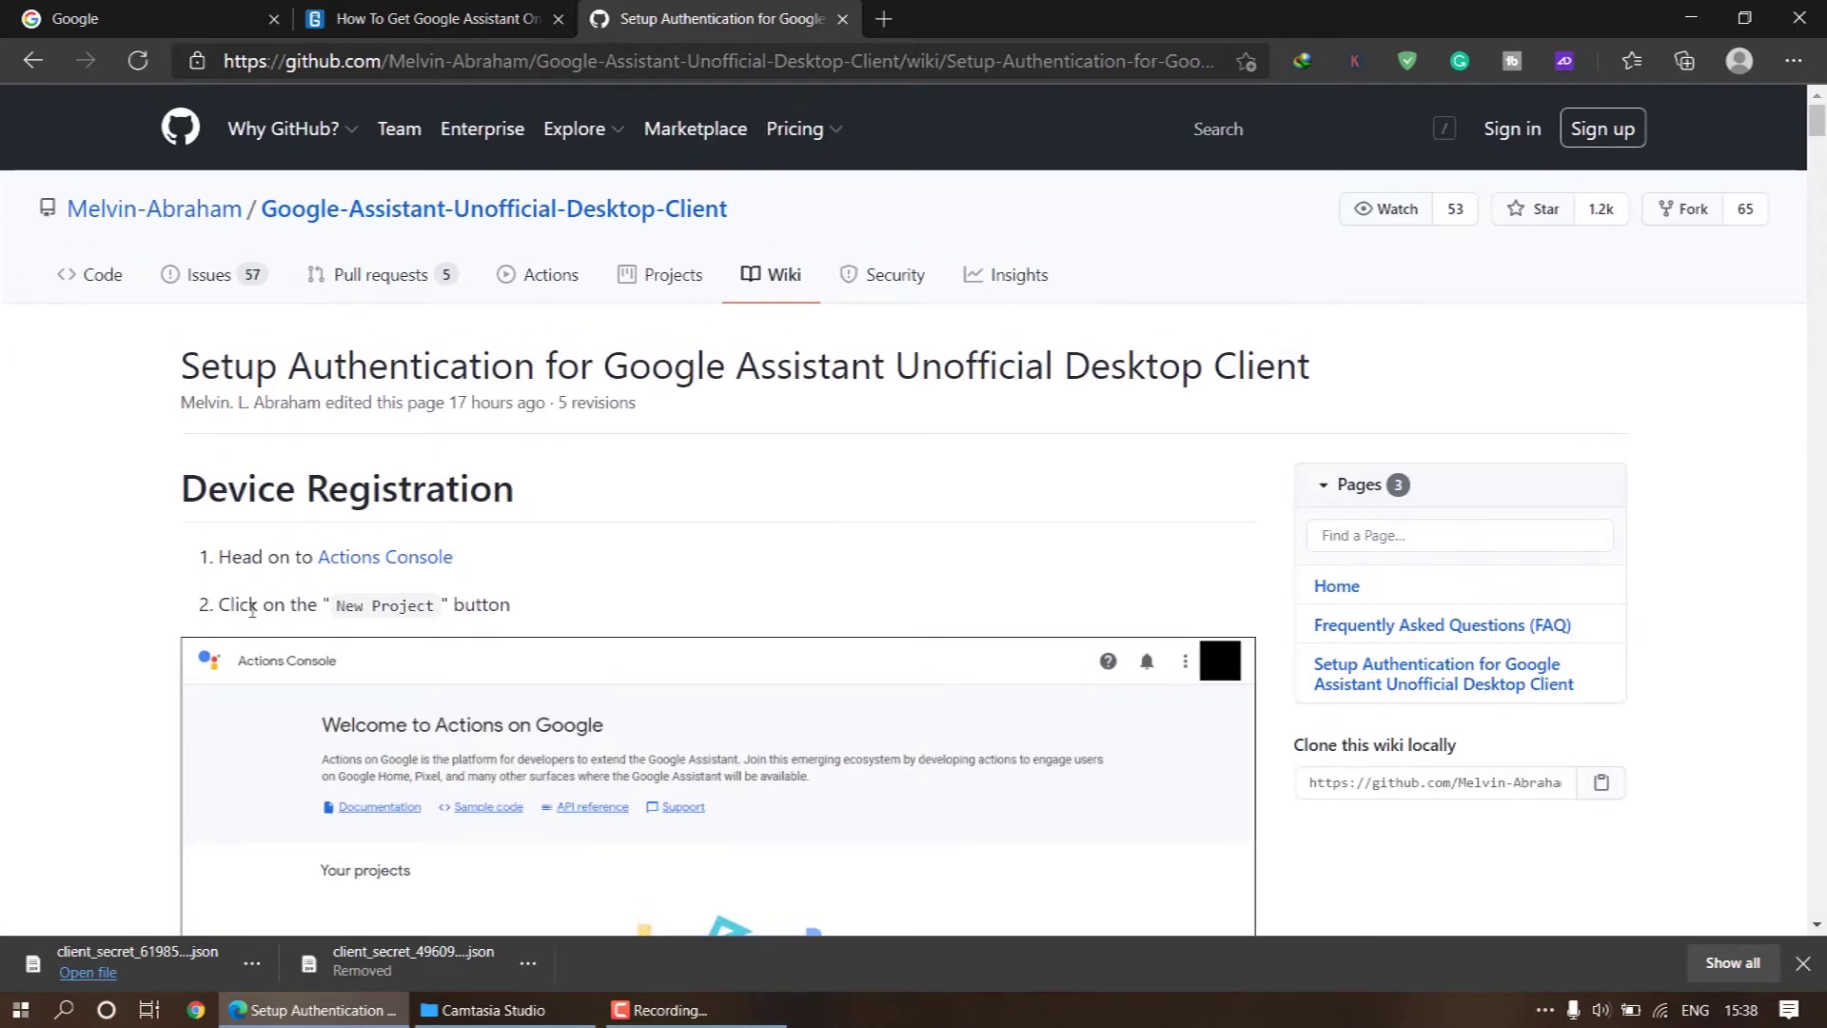
left_click(405, 561)
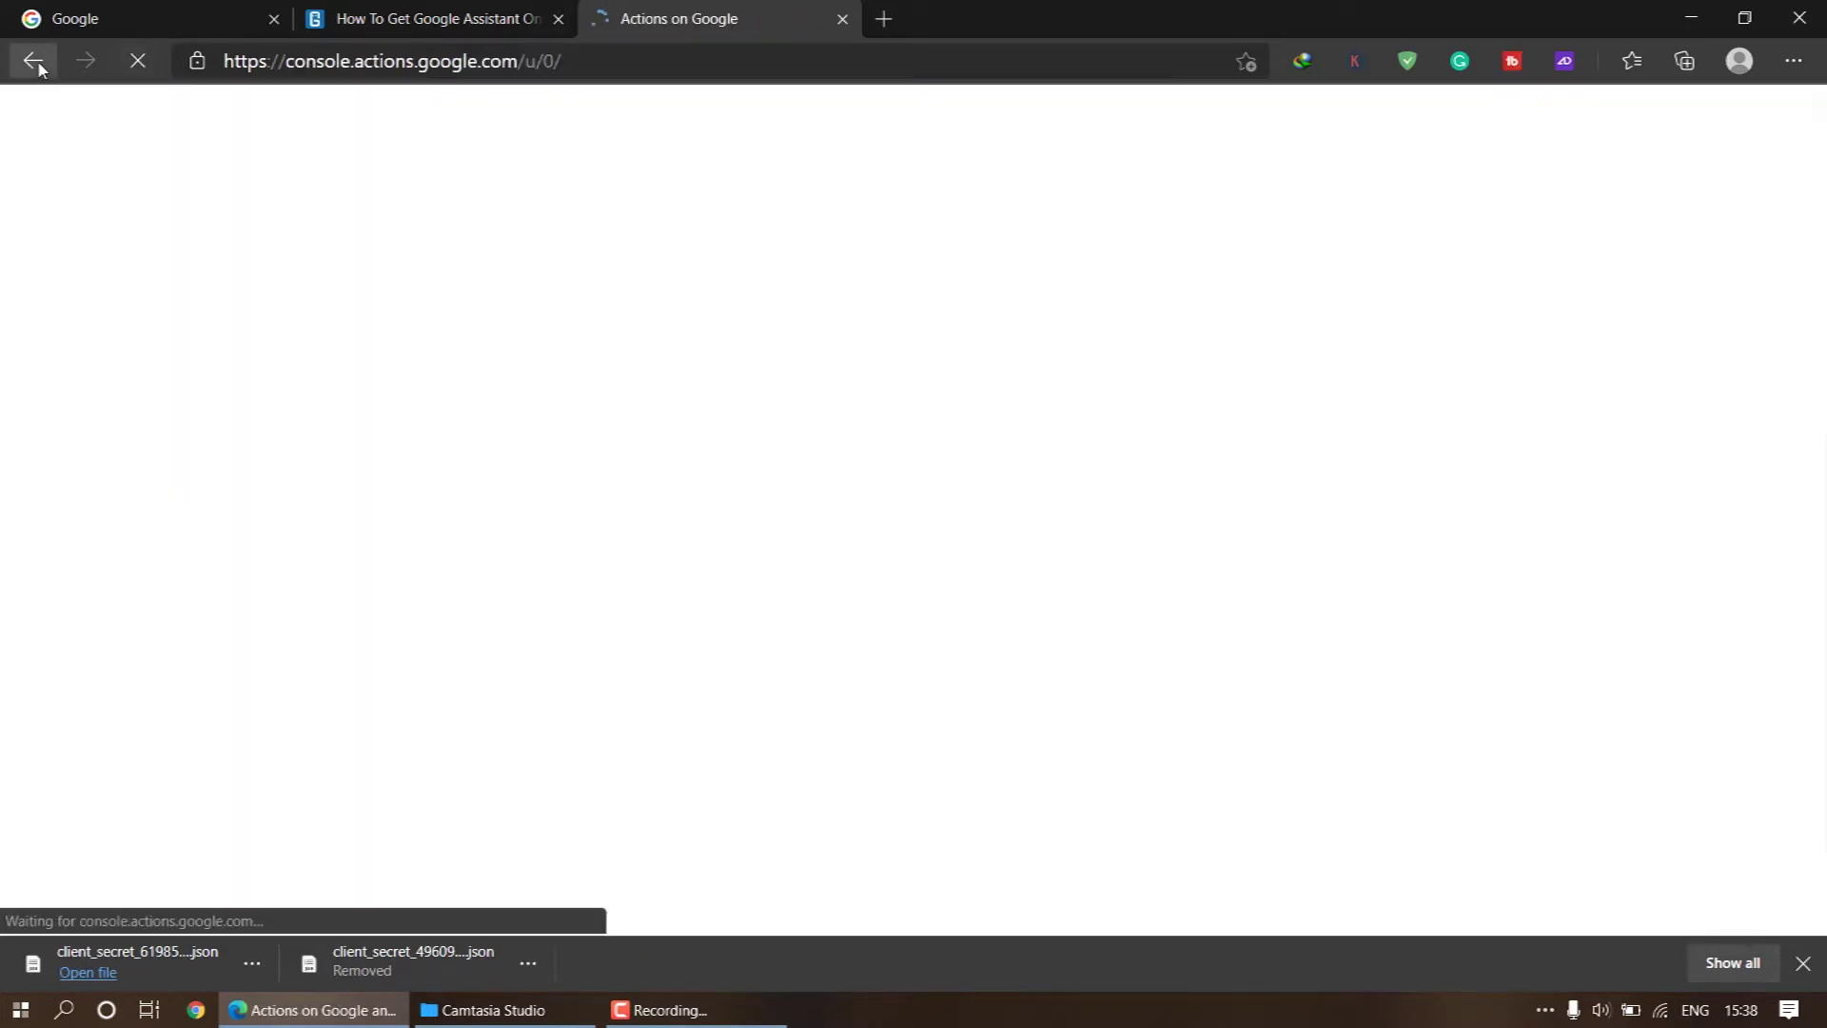
left_click(33, 60)
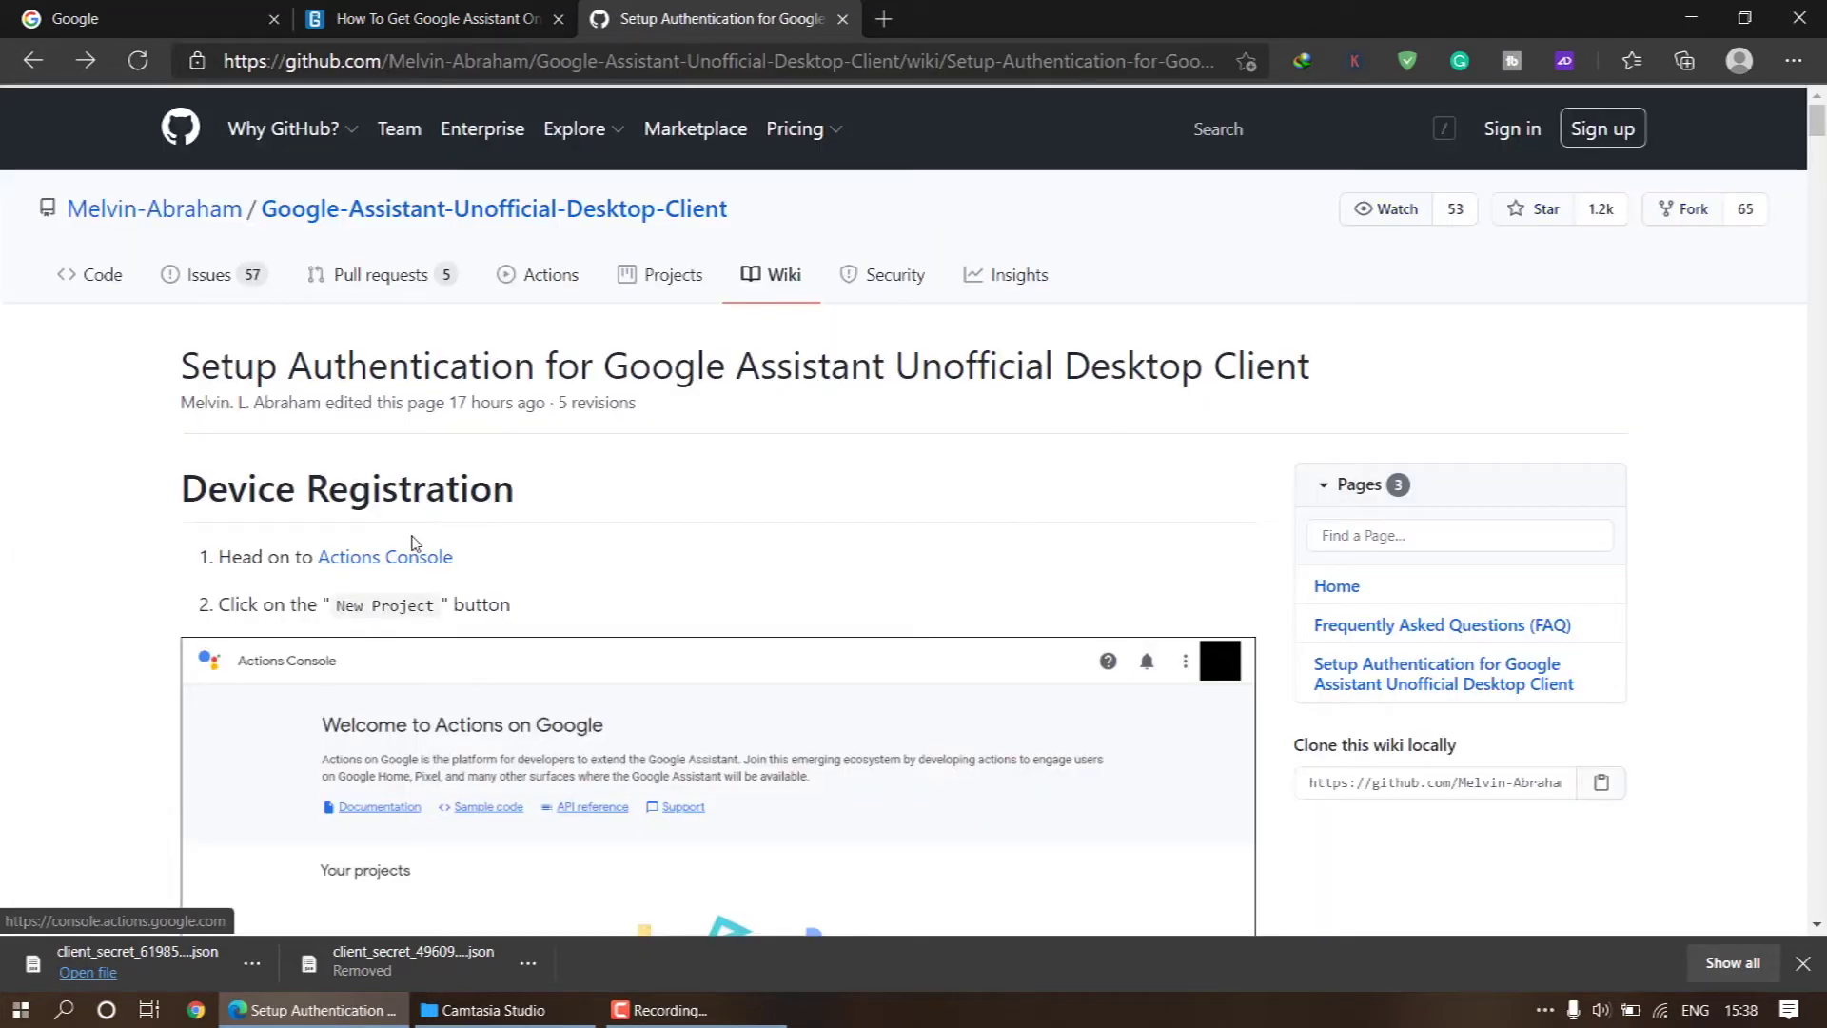
right_click(403, 558)
left_click(472, 148)
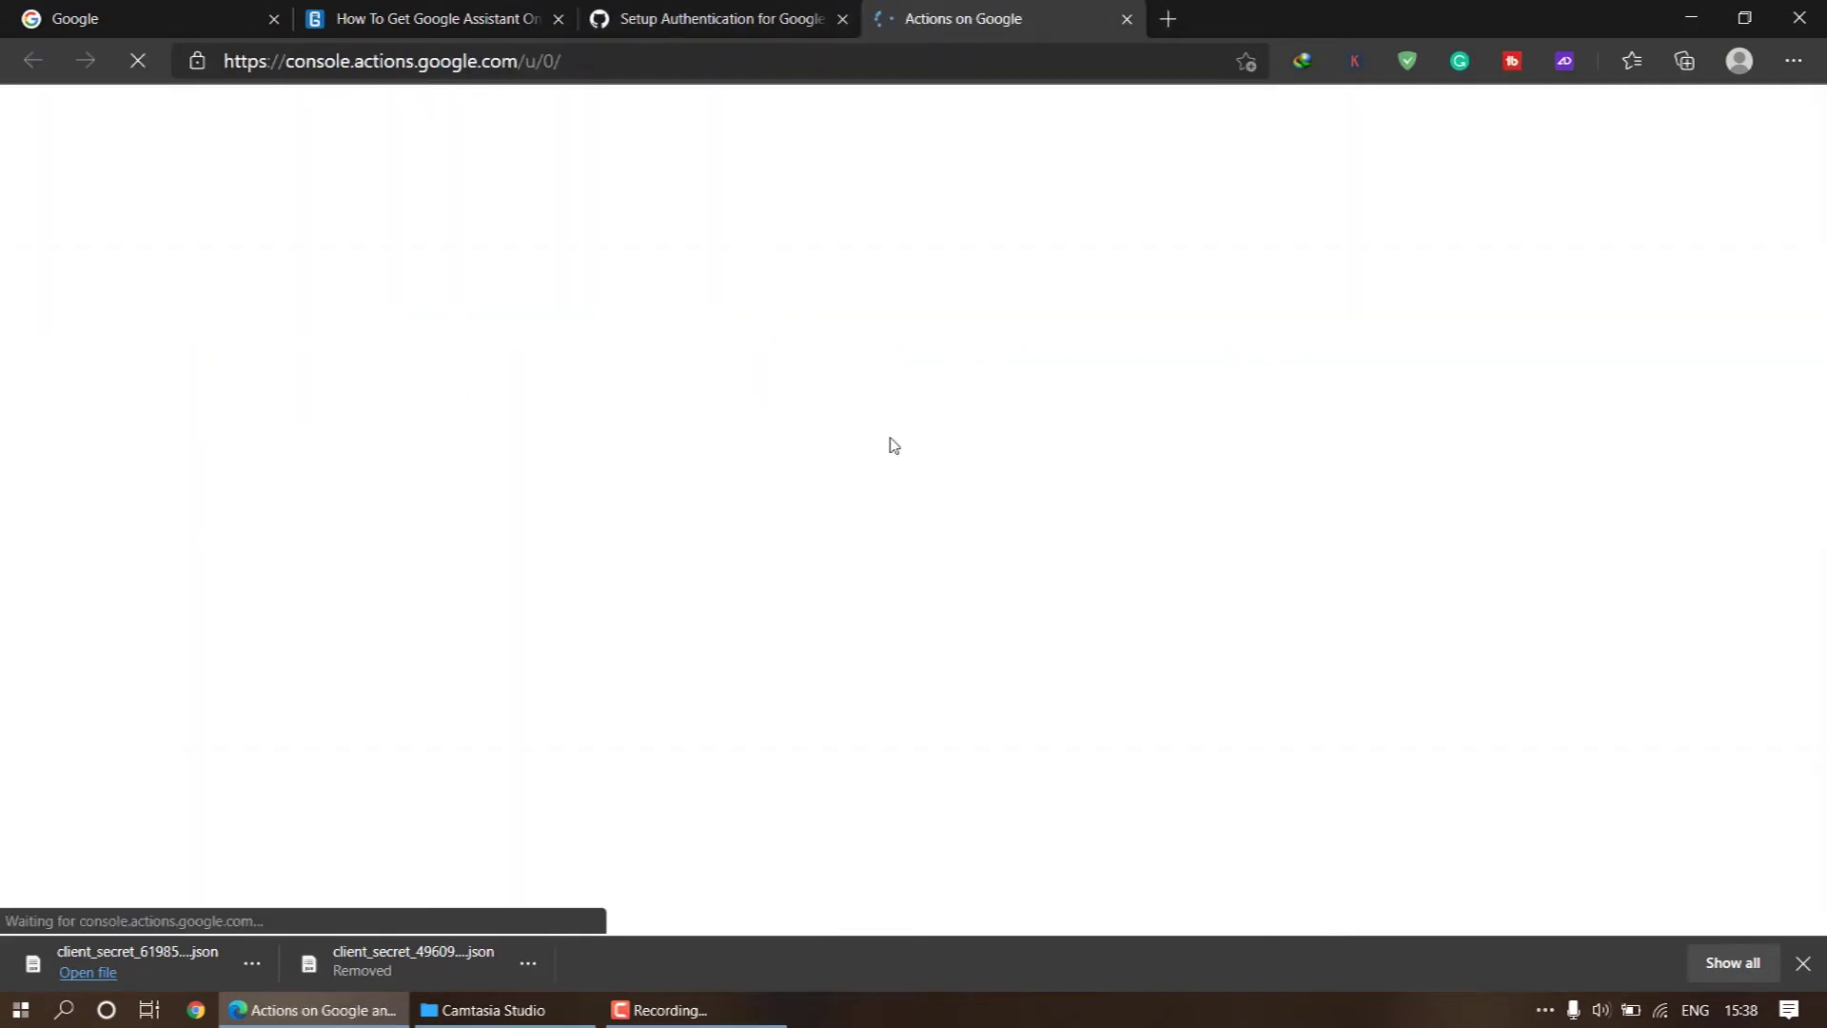
Step: Create a new Actions project named assistant1 with English as the language and United States as the region
left_click(1331, 476)
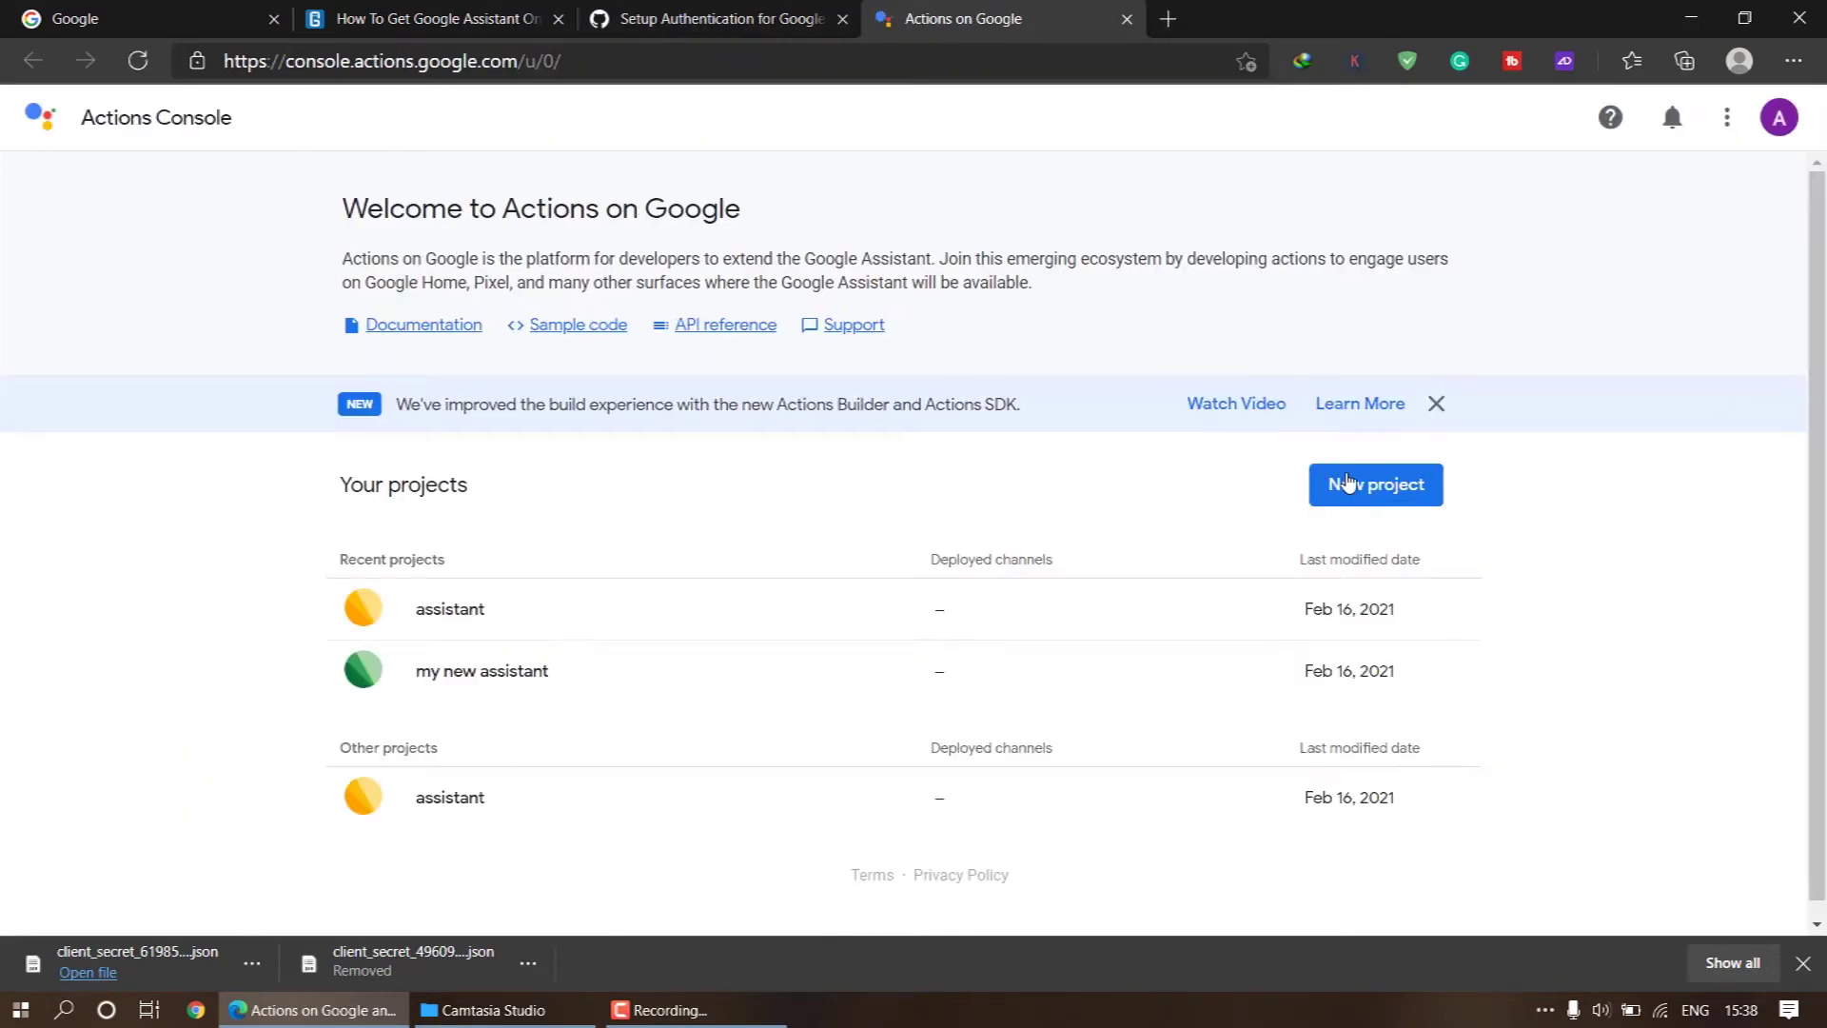
left_click(769, 474)
type("assistant1")
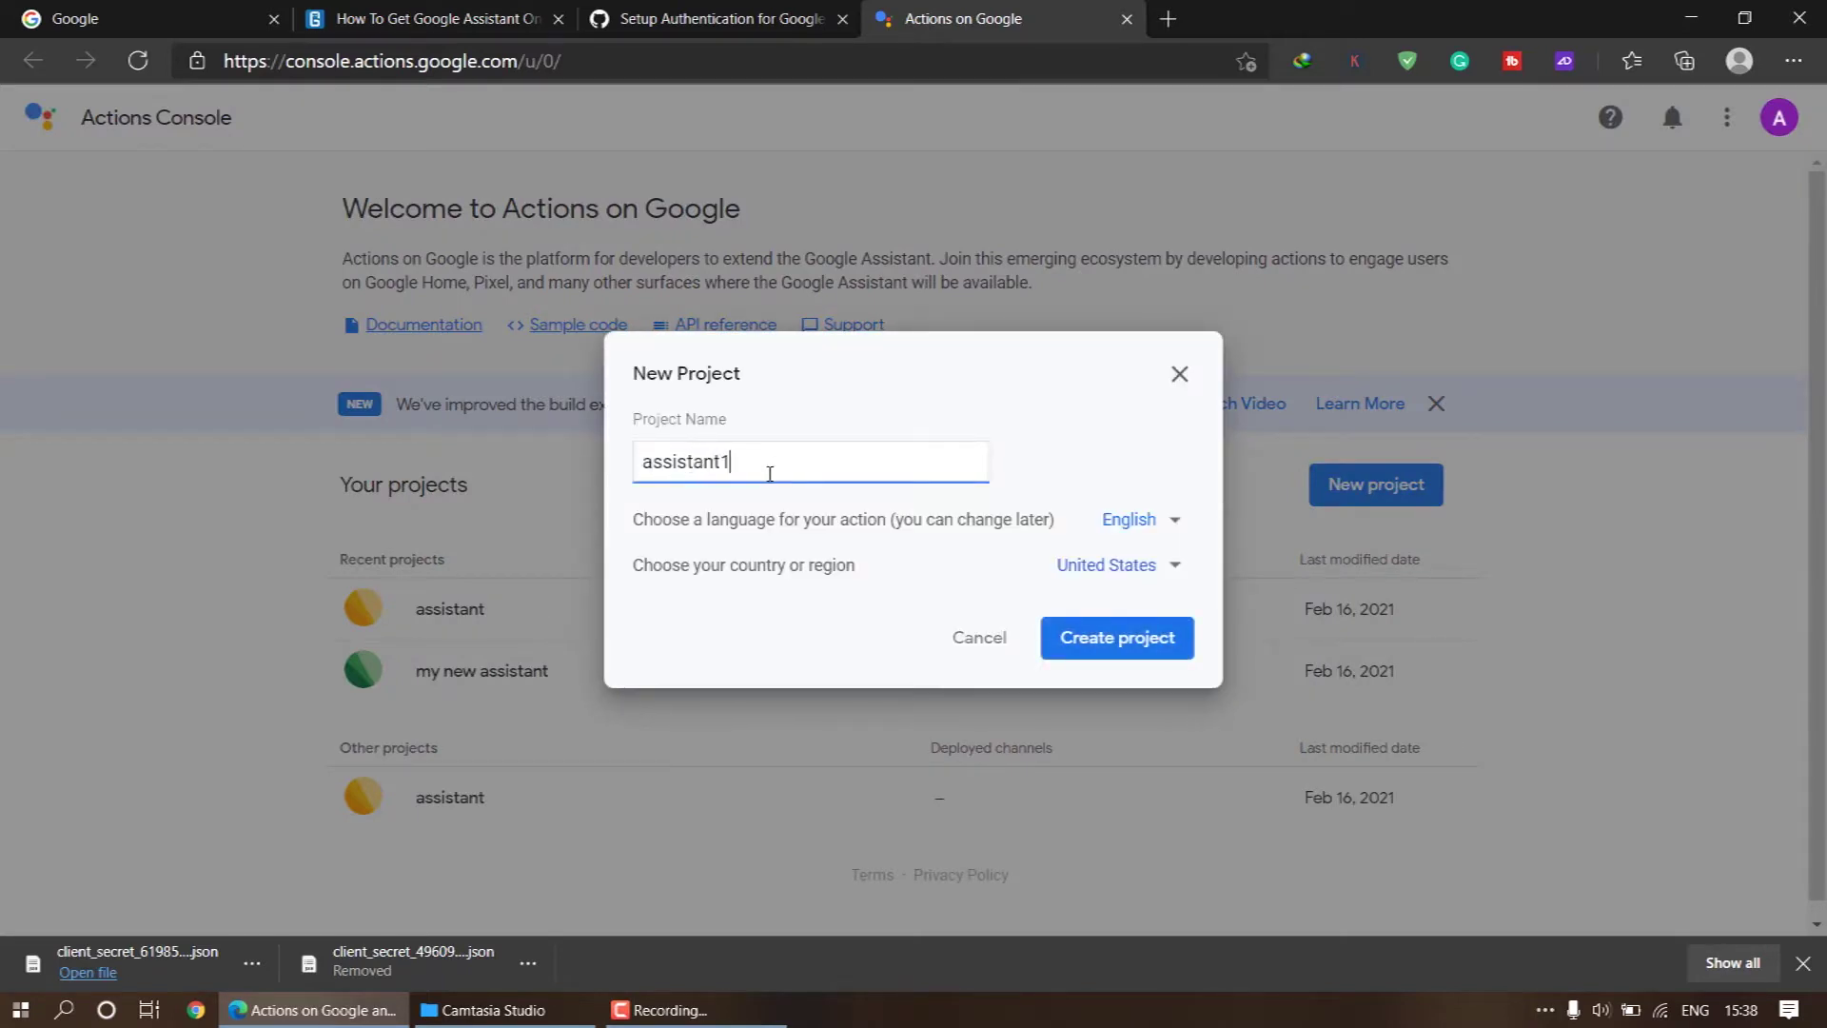
left_click(1142, 657)
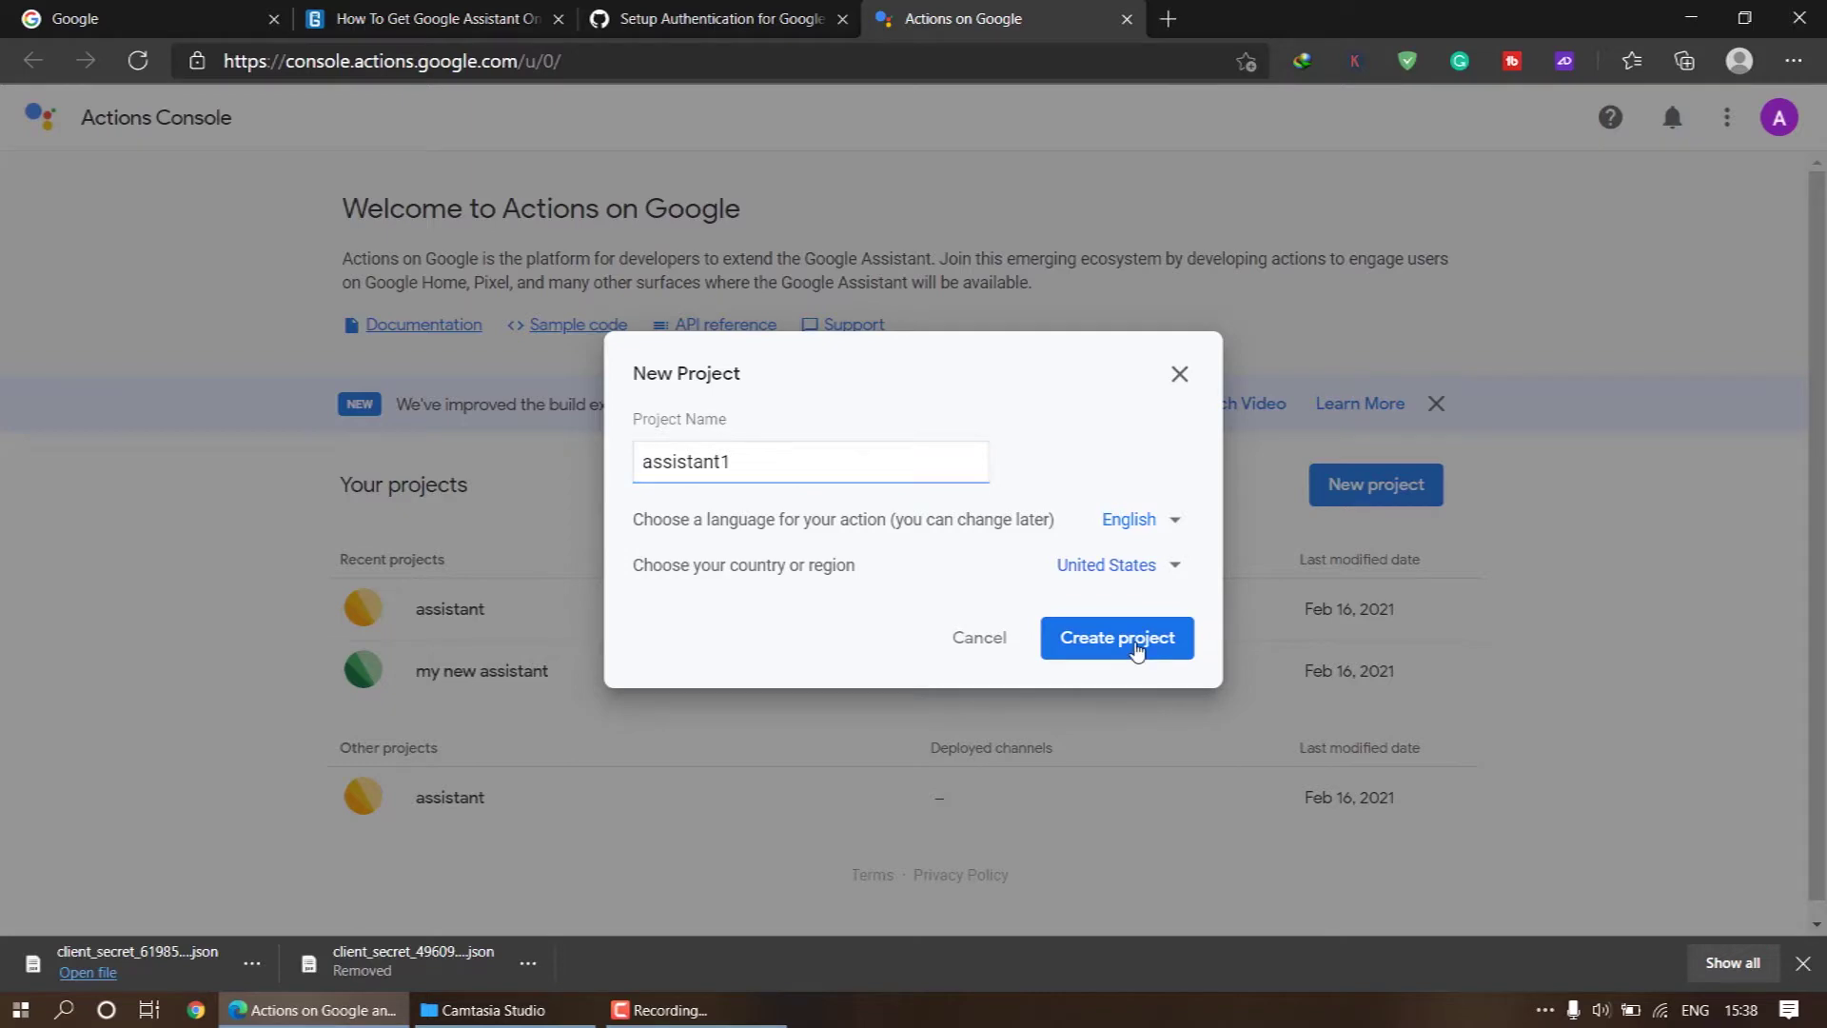
Step: Proceed to device registration for the assistant1 project from its onboarding page
scroll(866, 506, "down", 4)
scroll(1132, 508, "down", 1)
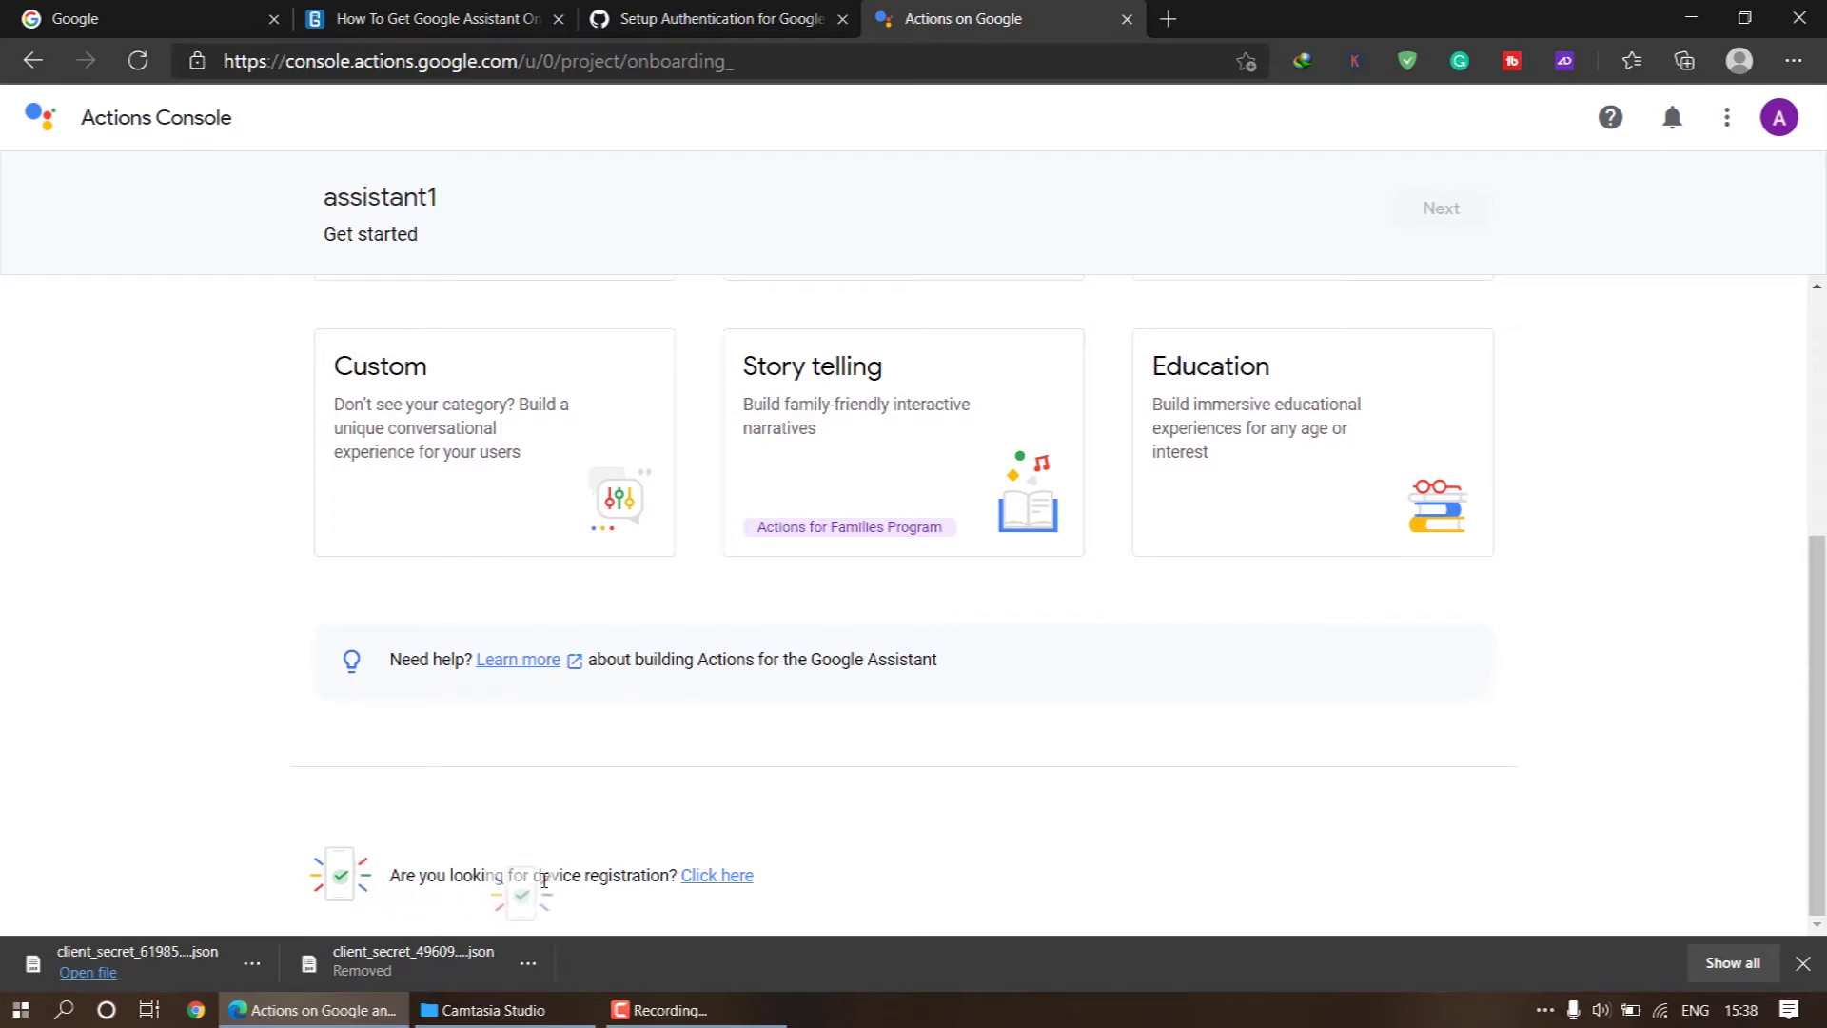
left_click(738, 878)
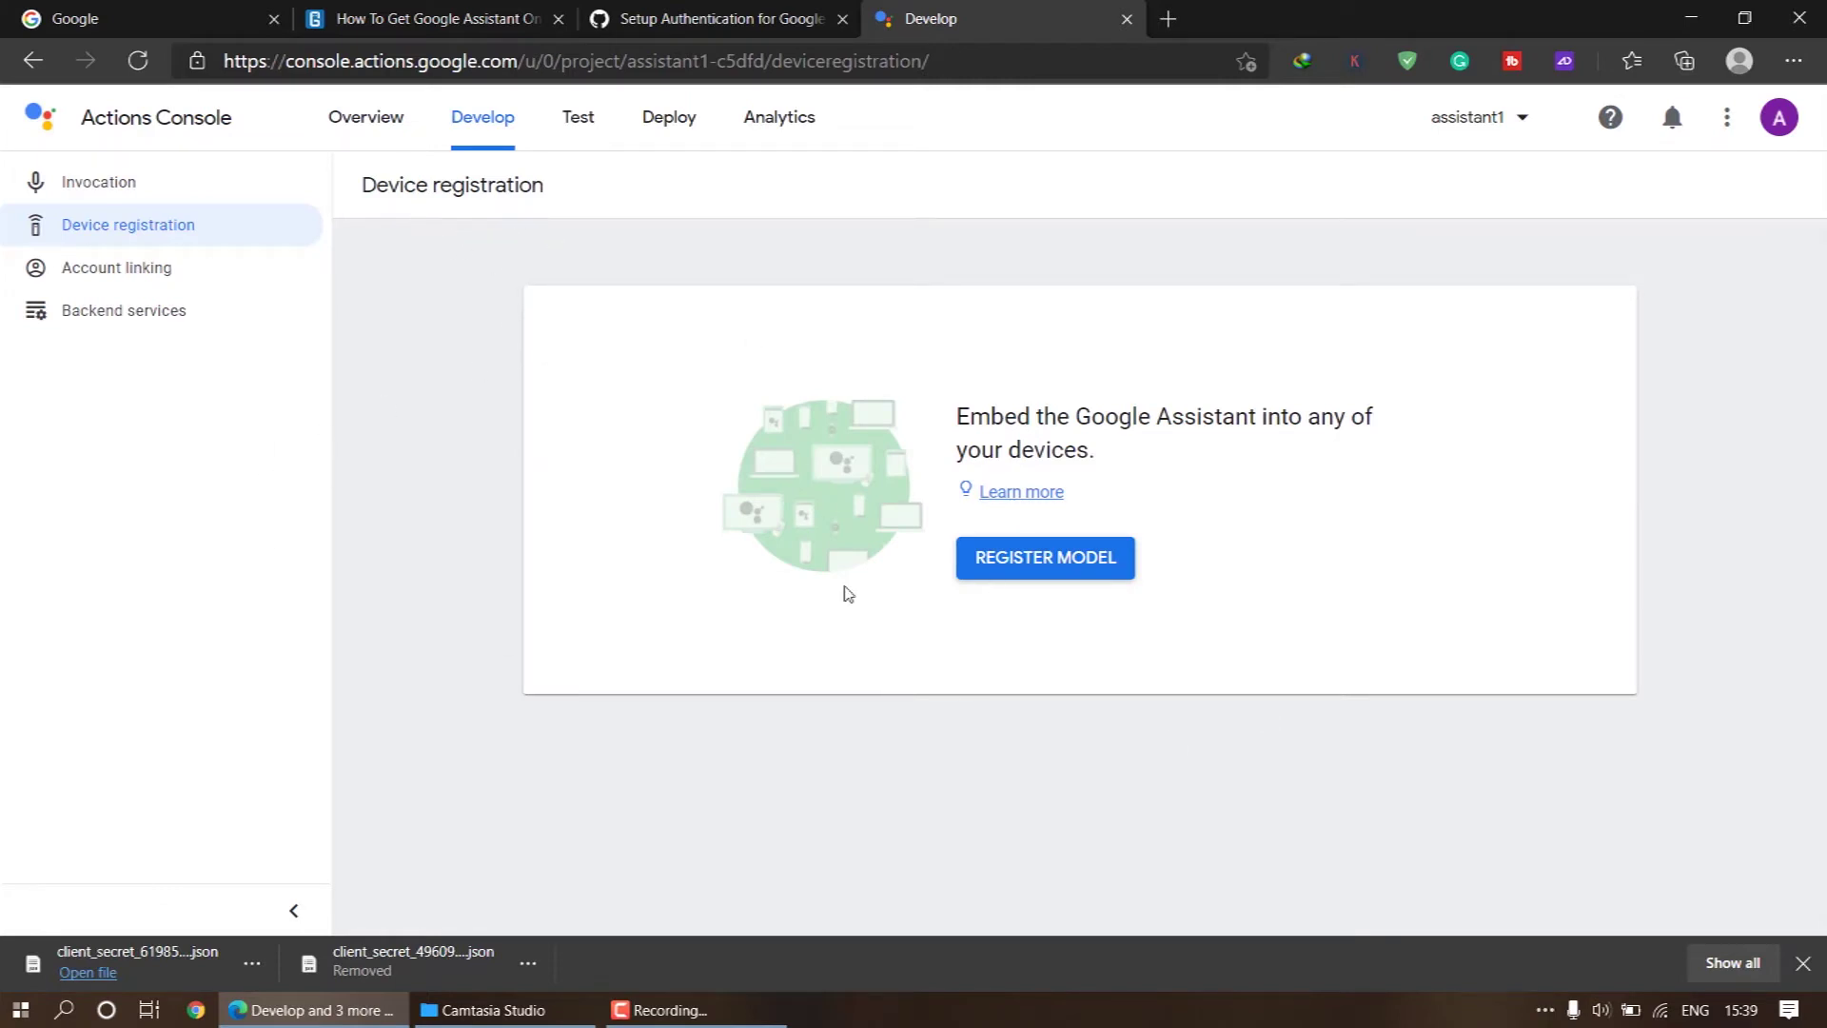
Step: Start registering a device model and set its product name to assistant
left_click(1044, 571)
left_click(720, 437)
type("aaaa")
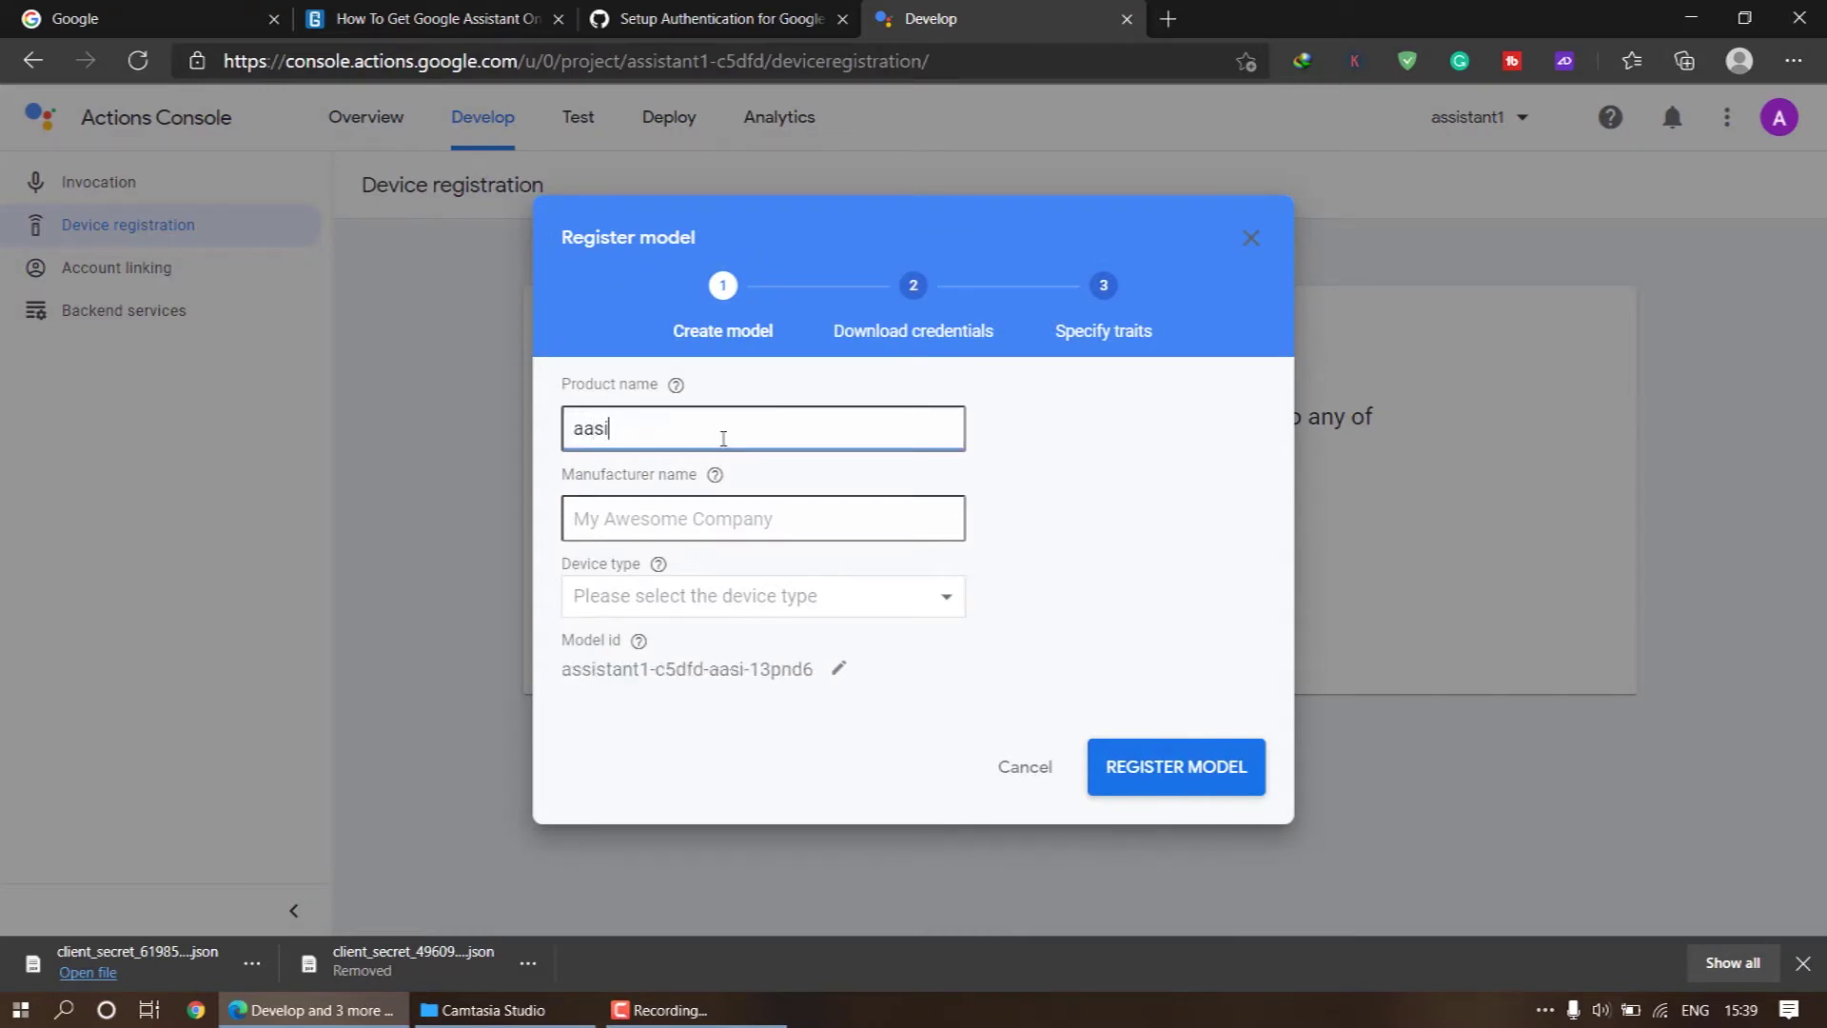
key("BackSpace")
key("BackSpace")
key("BackSpace")
type("ssistant")
Step: Set the manufacturer name to assistnt11 and the device type to Phone, and register the model
key("Tab")
type("as")
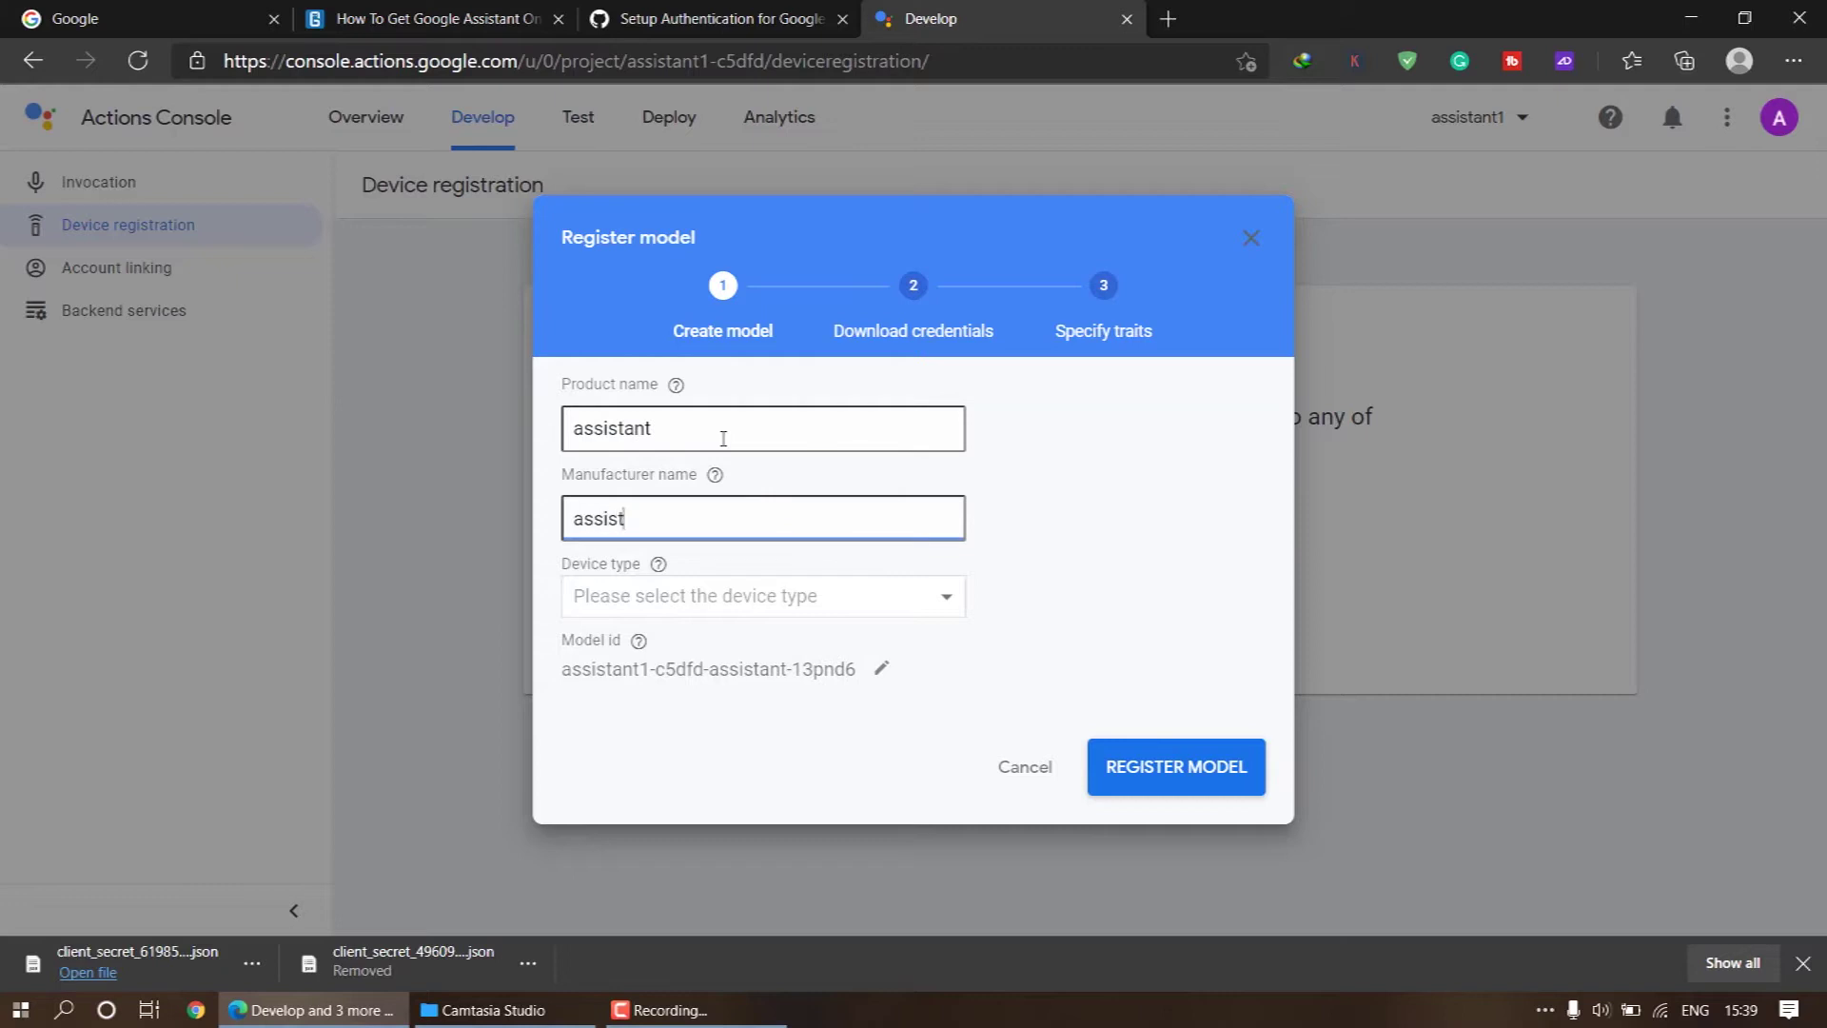
type("sistnt11")
left_click(746, 609)
scroll(647, 671, "down", 2)
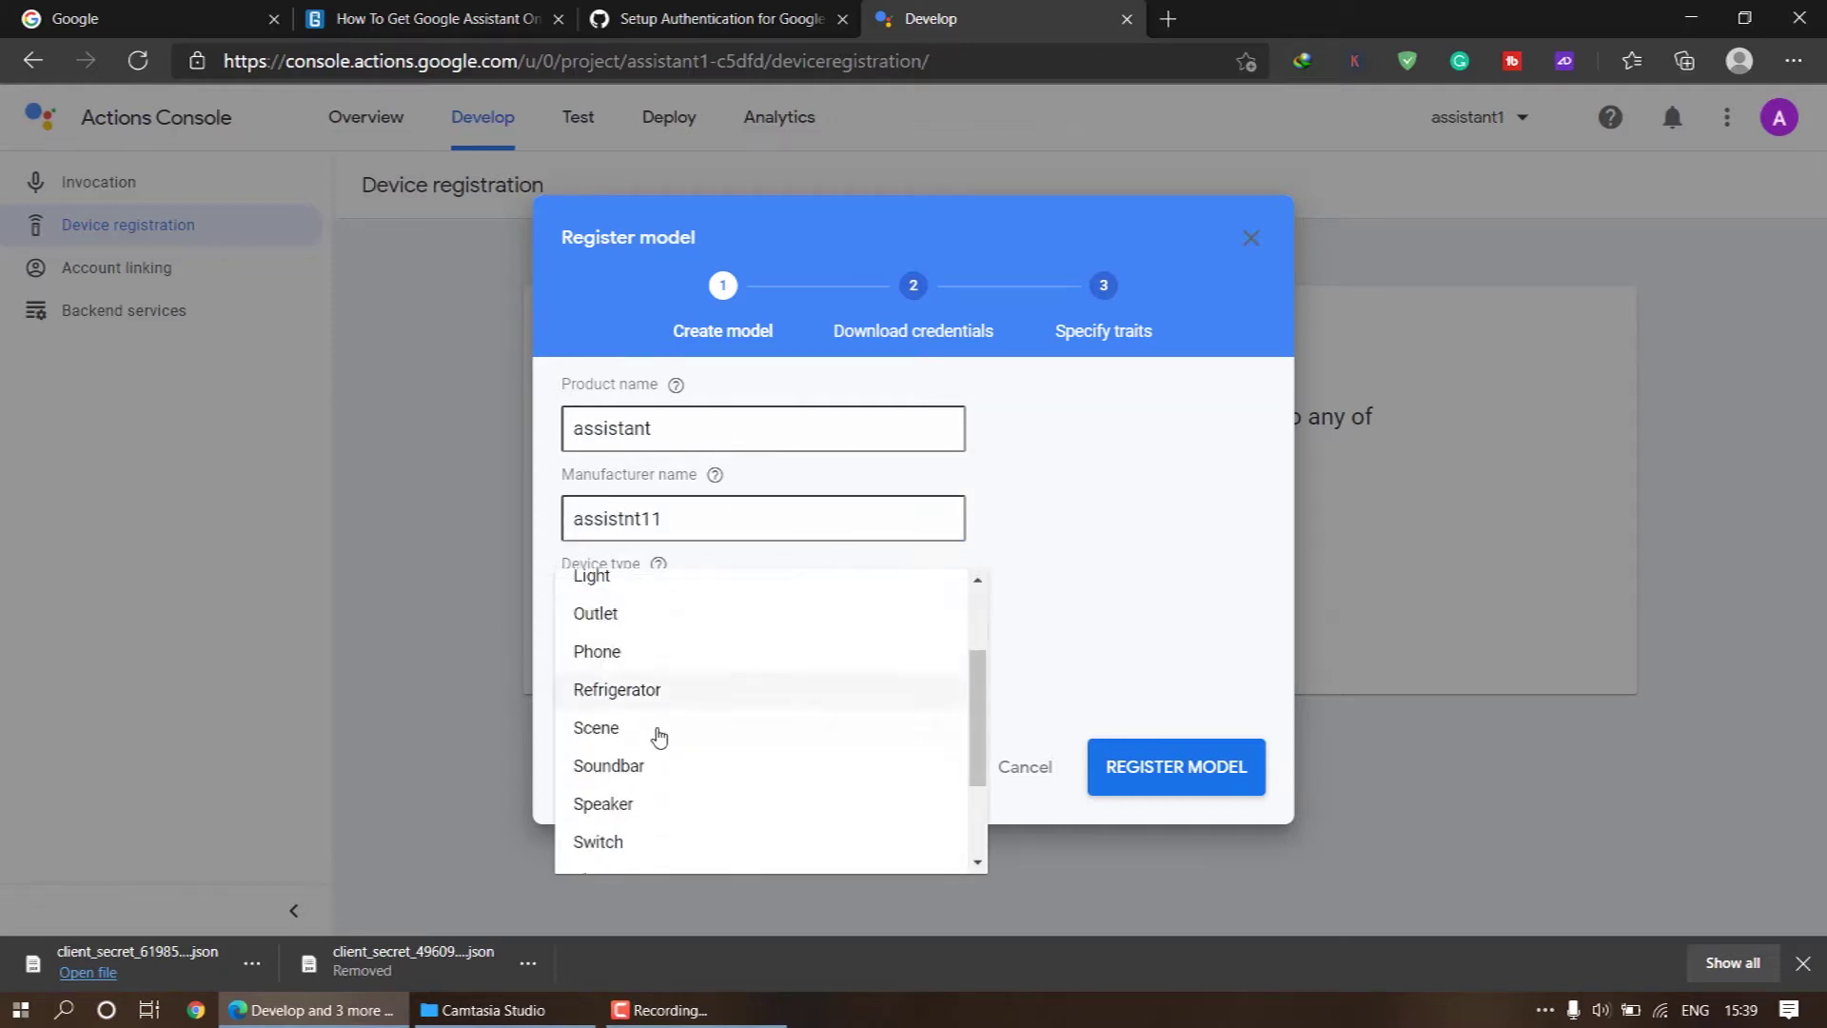
left_click(641, 652)
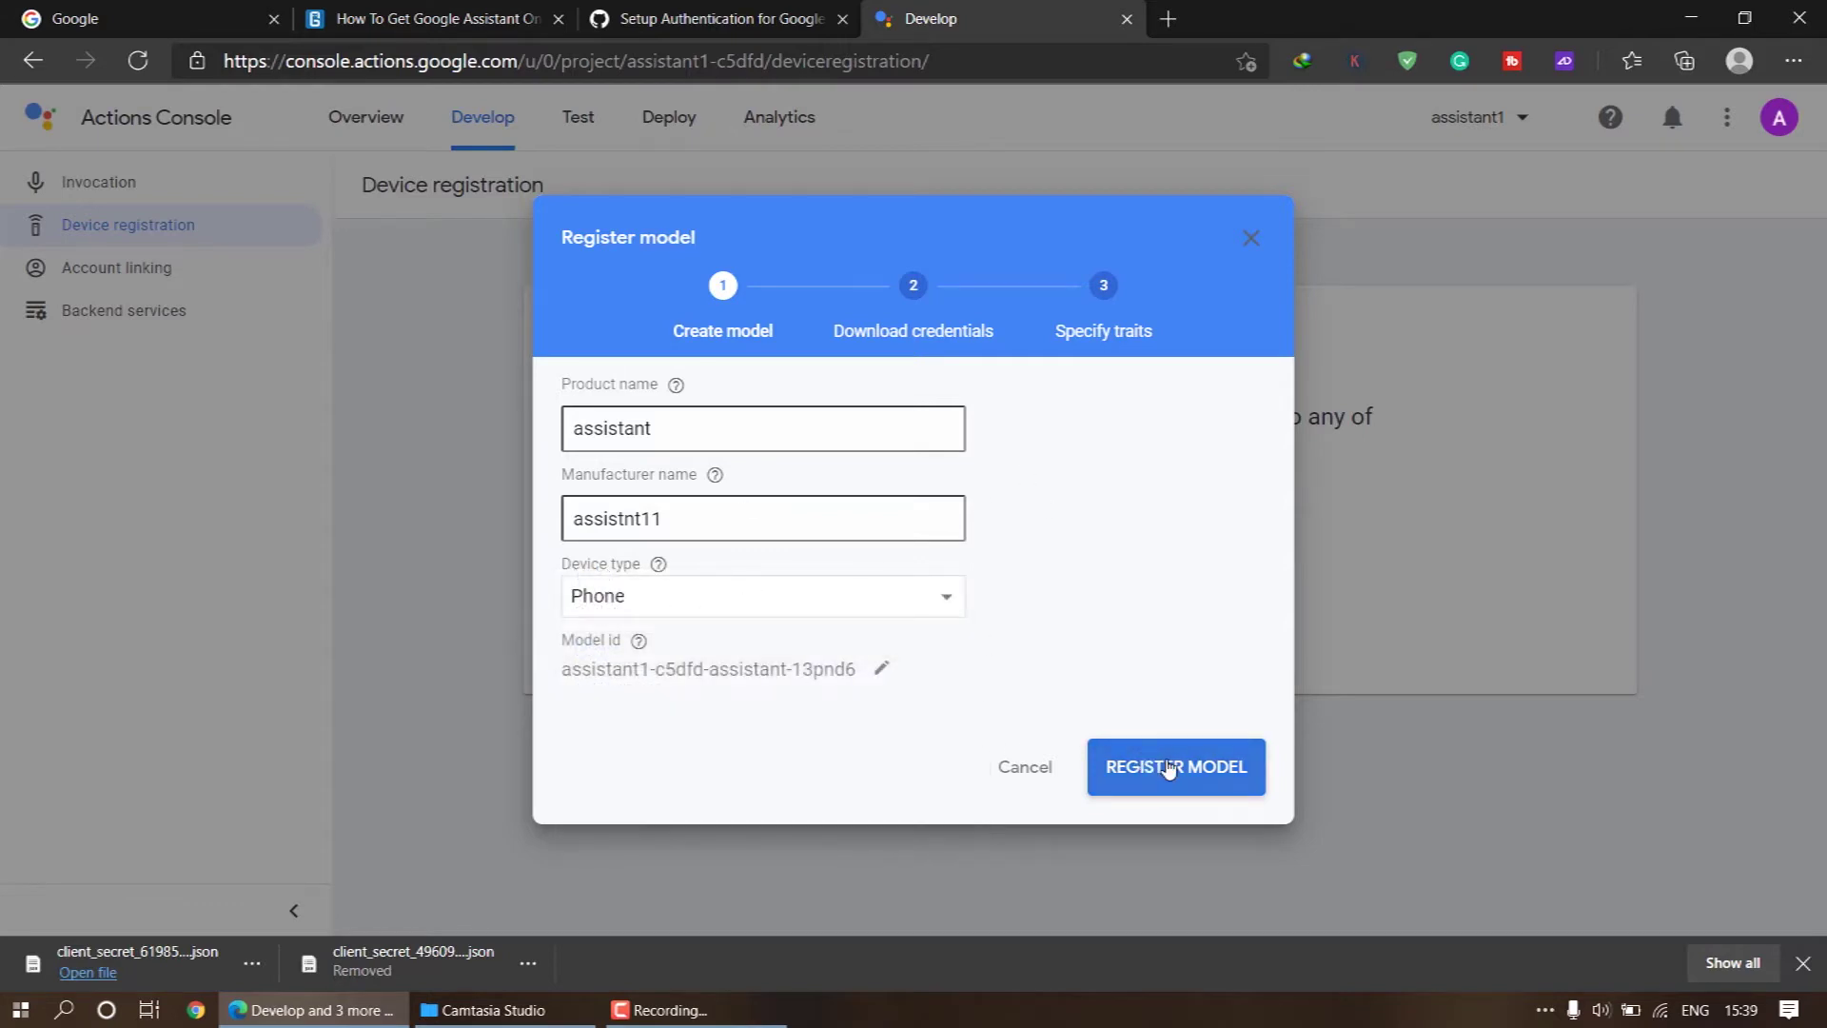
left_click(1205, 773)
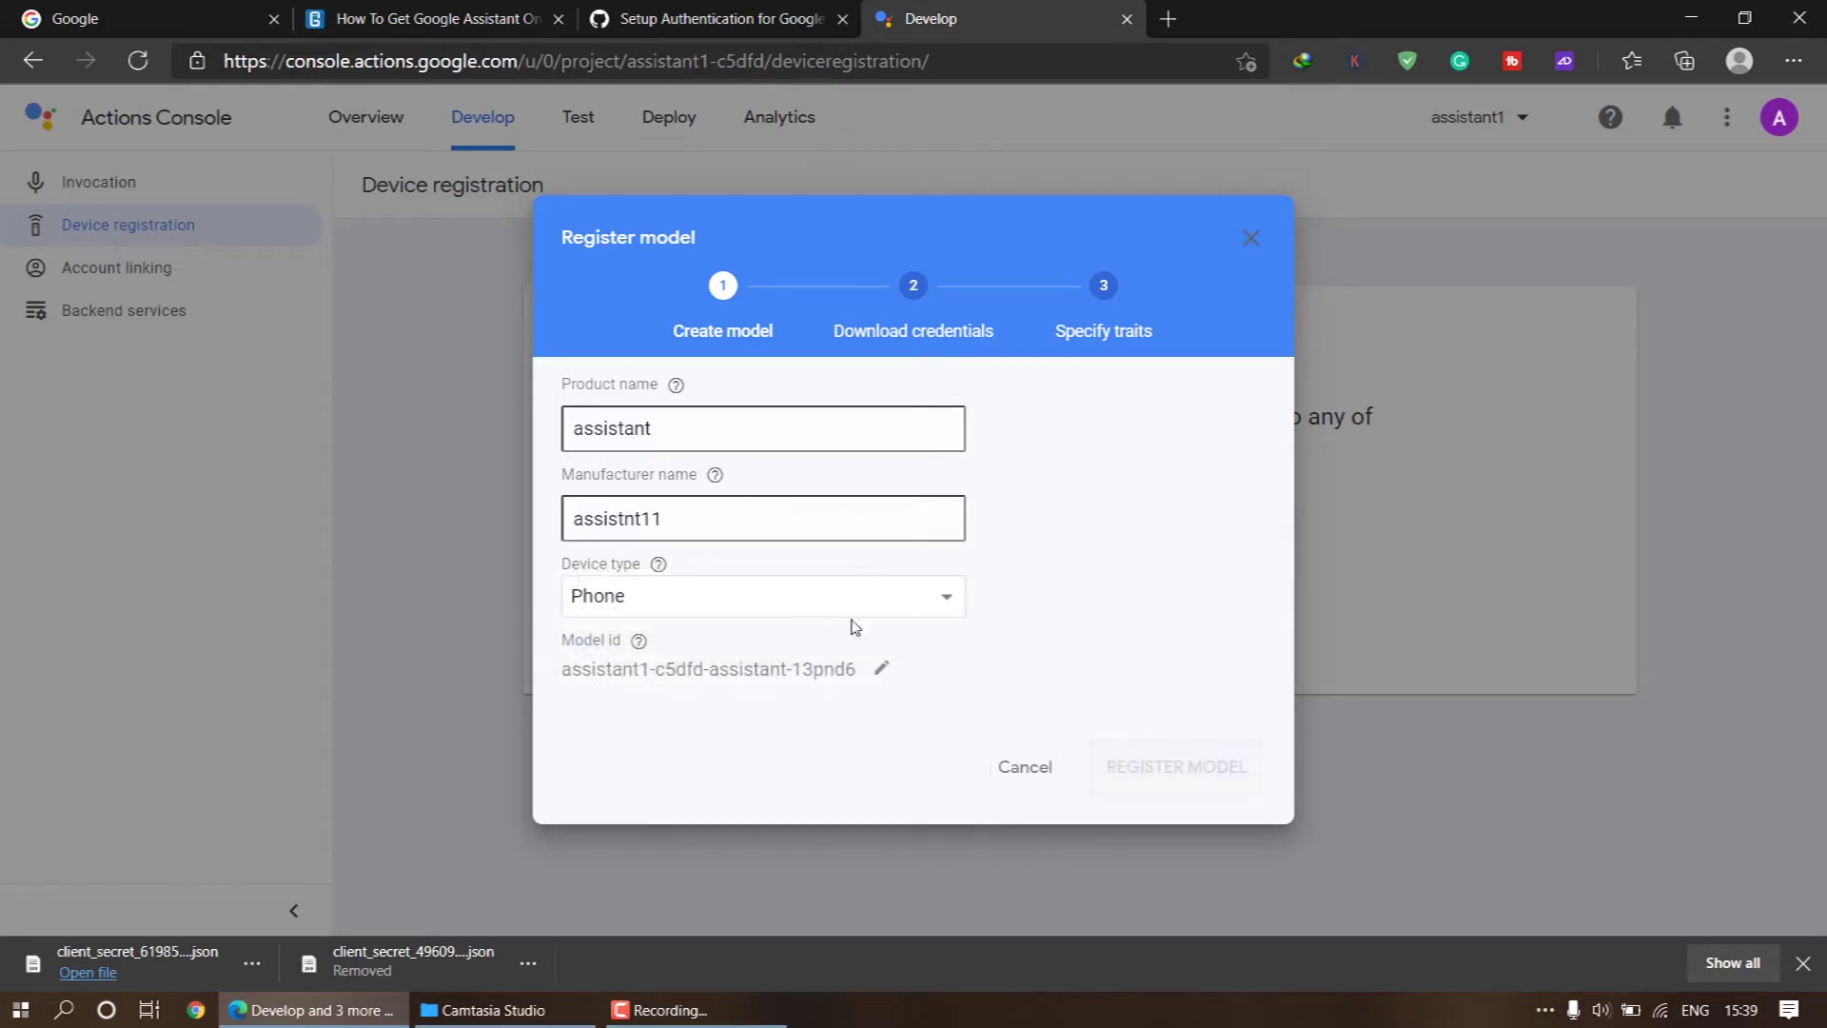
Step: Delete the earlier downloaded client secret JSON file and download the new model's OAuth 2.0 credentials
left_click(260, 963)
left_click(302, 877)
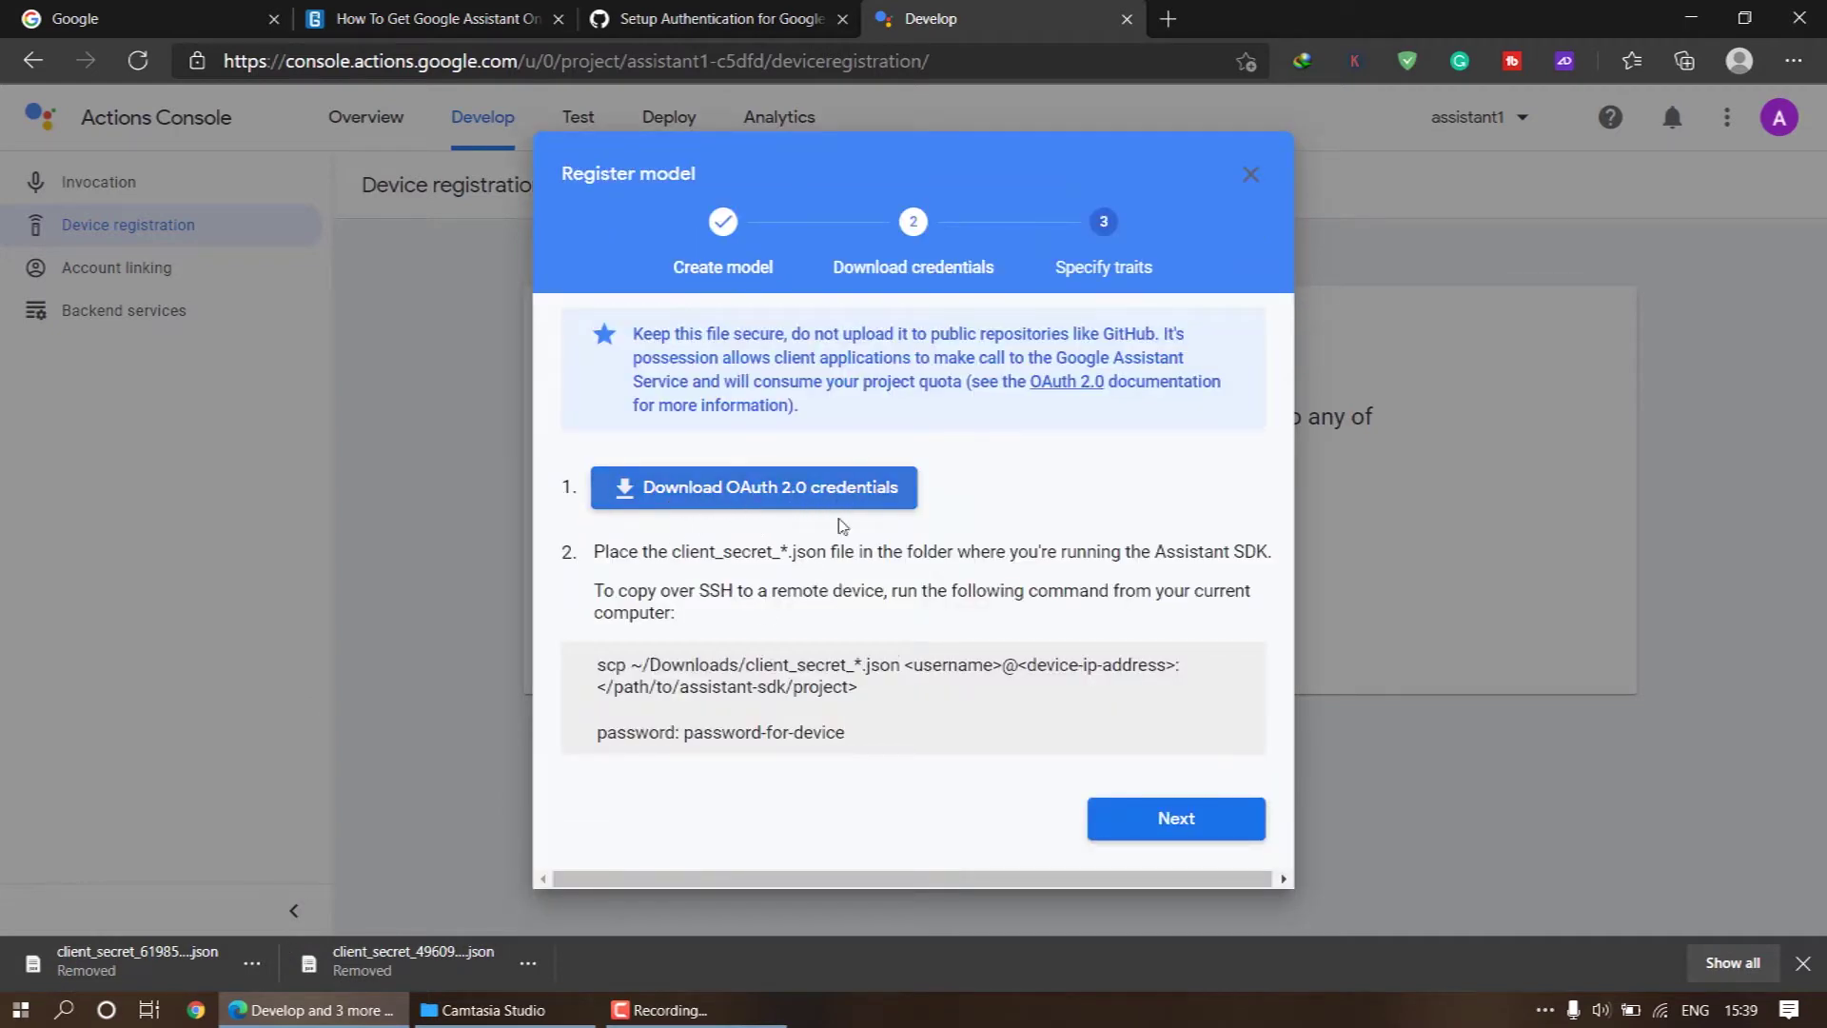
left_click(704, 501)
Step: Copy the scp command and the password line from the credentials page into a new Notepad document
left_click_drag(846, 733, 600, 669)
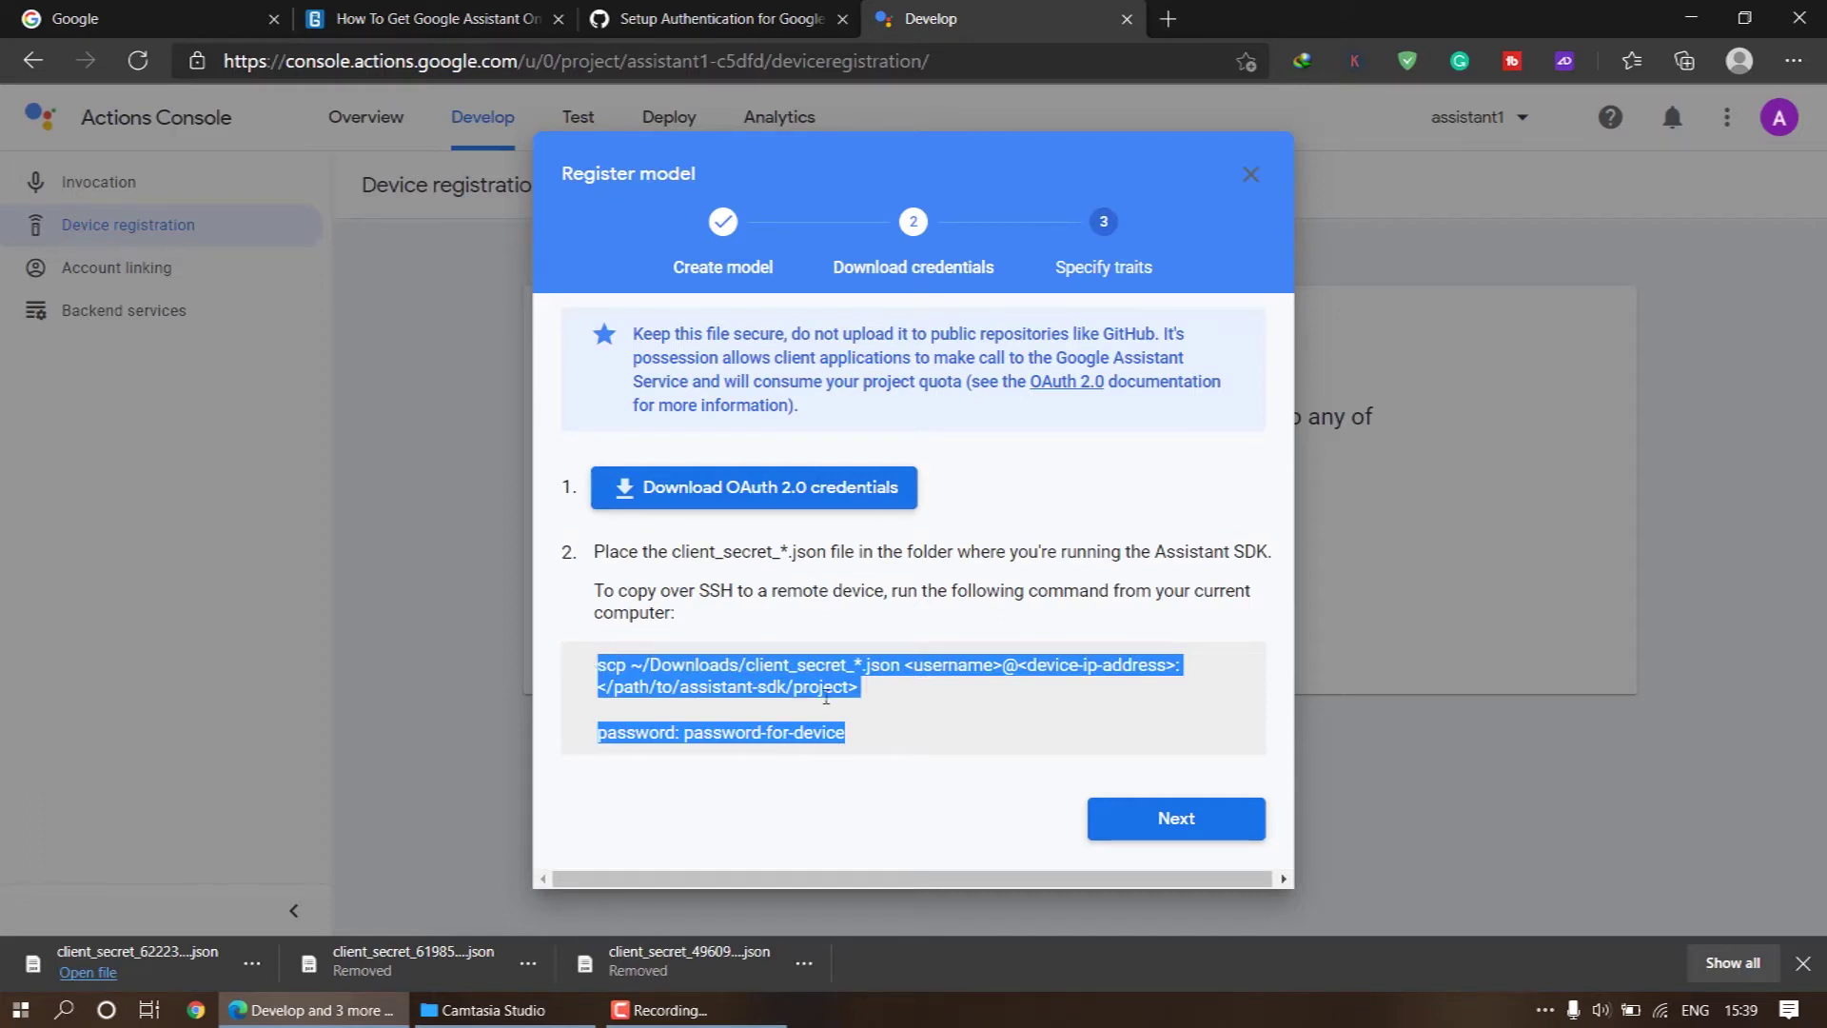
left_click(825, 698)
key("super+r")
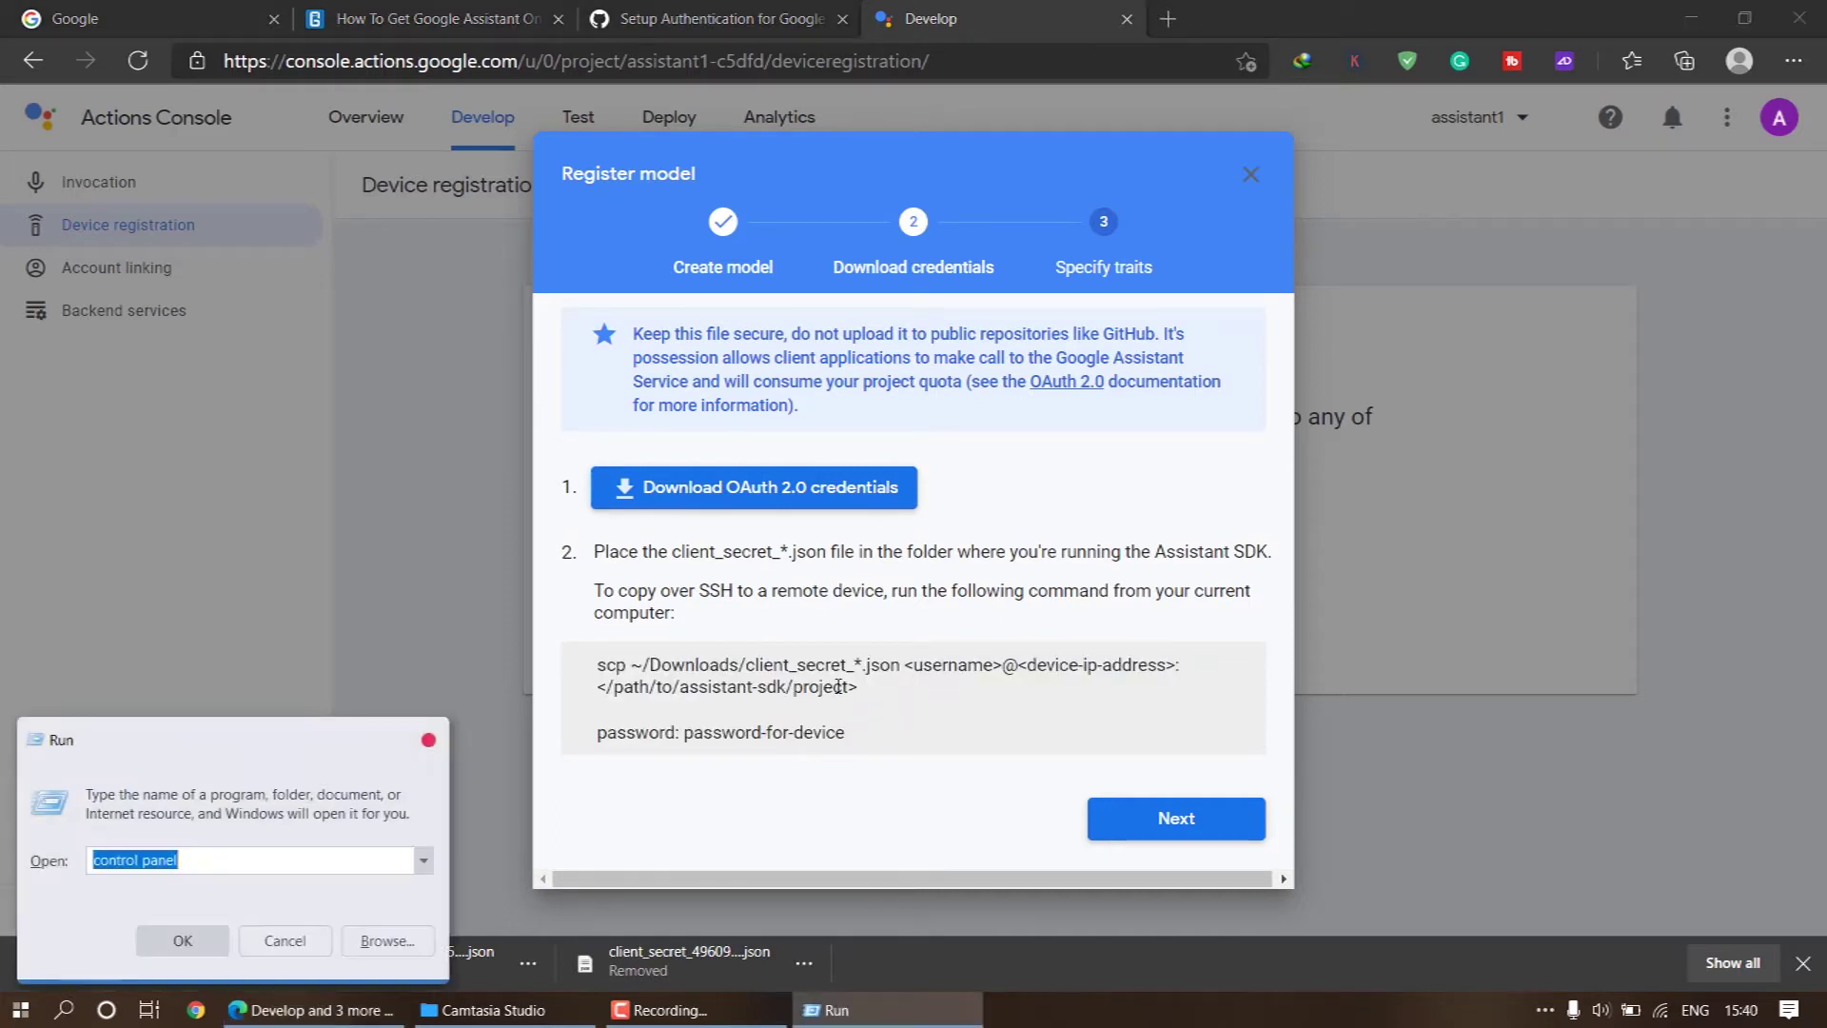
type("notepad")
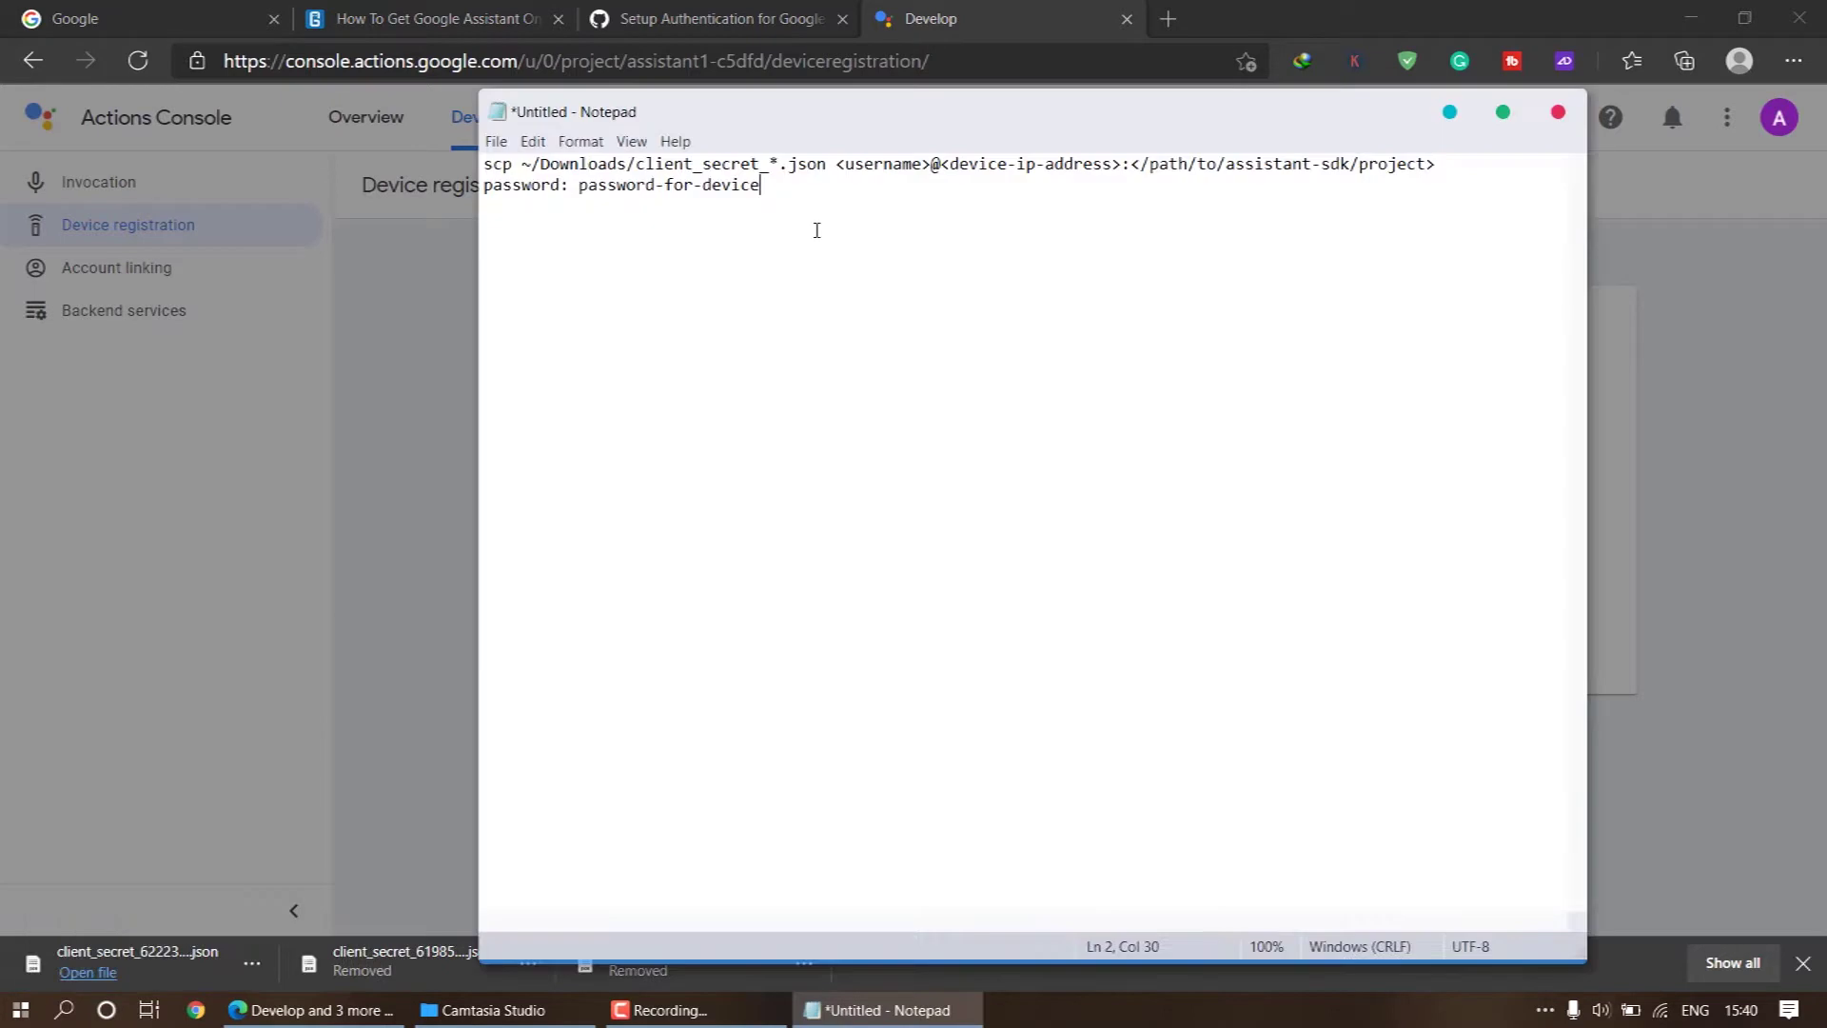
Step: Return to the browser and complete the model registration without specifying any traits
left_click(362, 500)
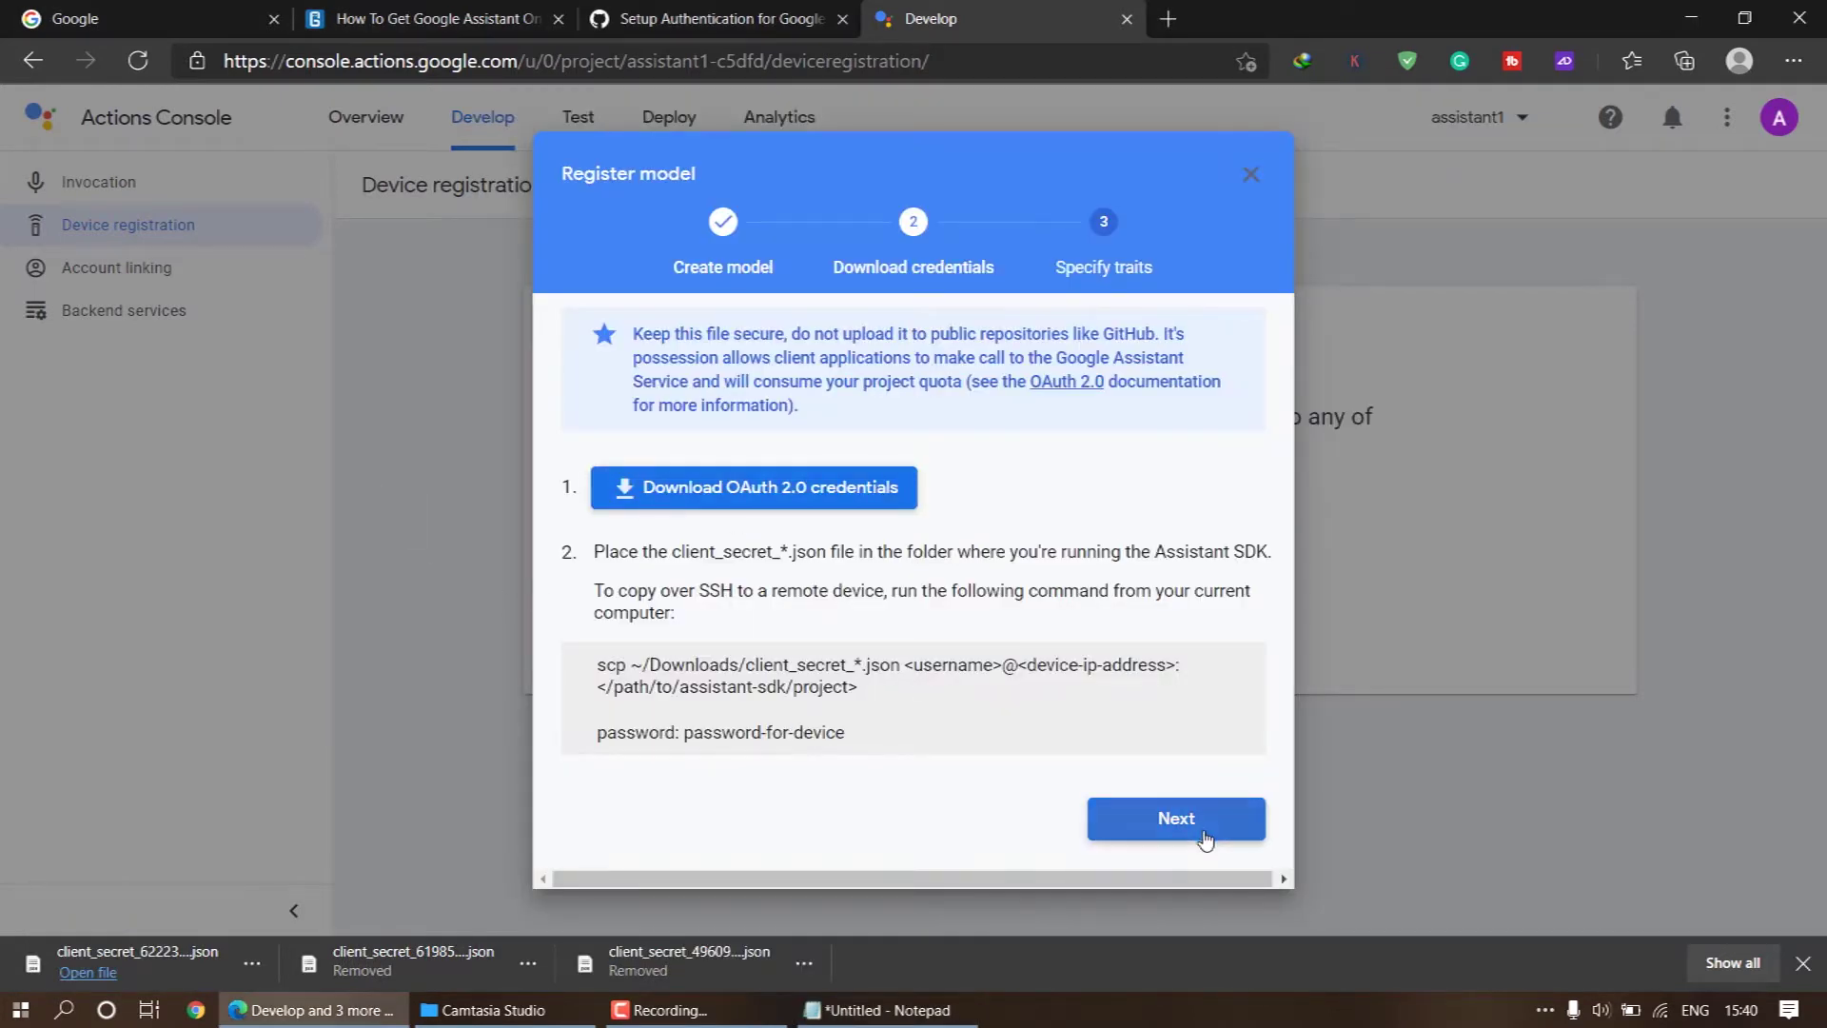
left_click(1204, 836)
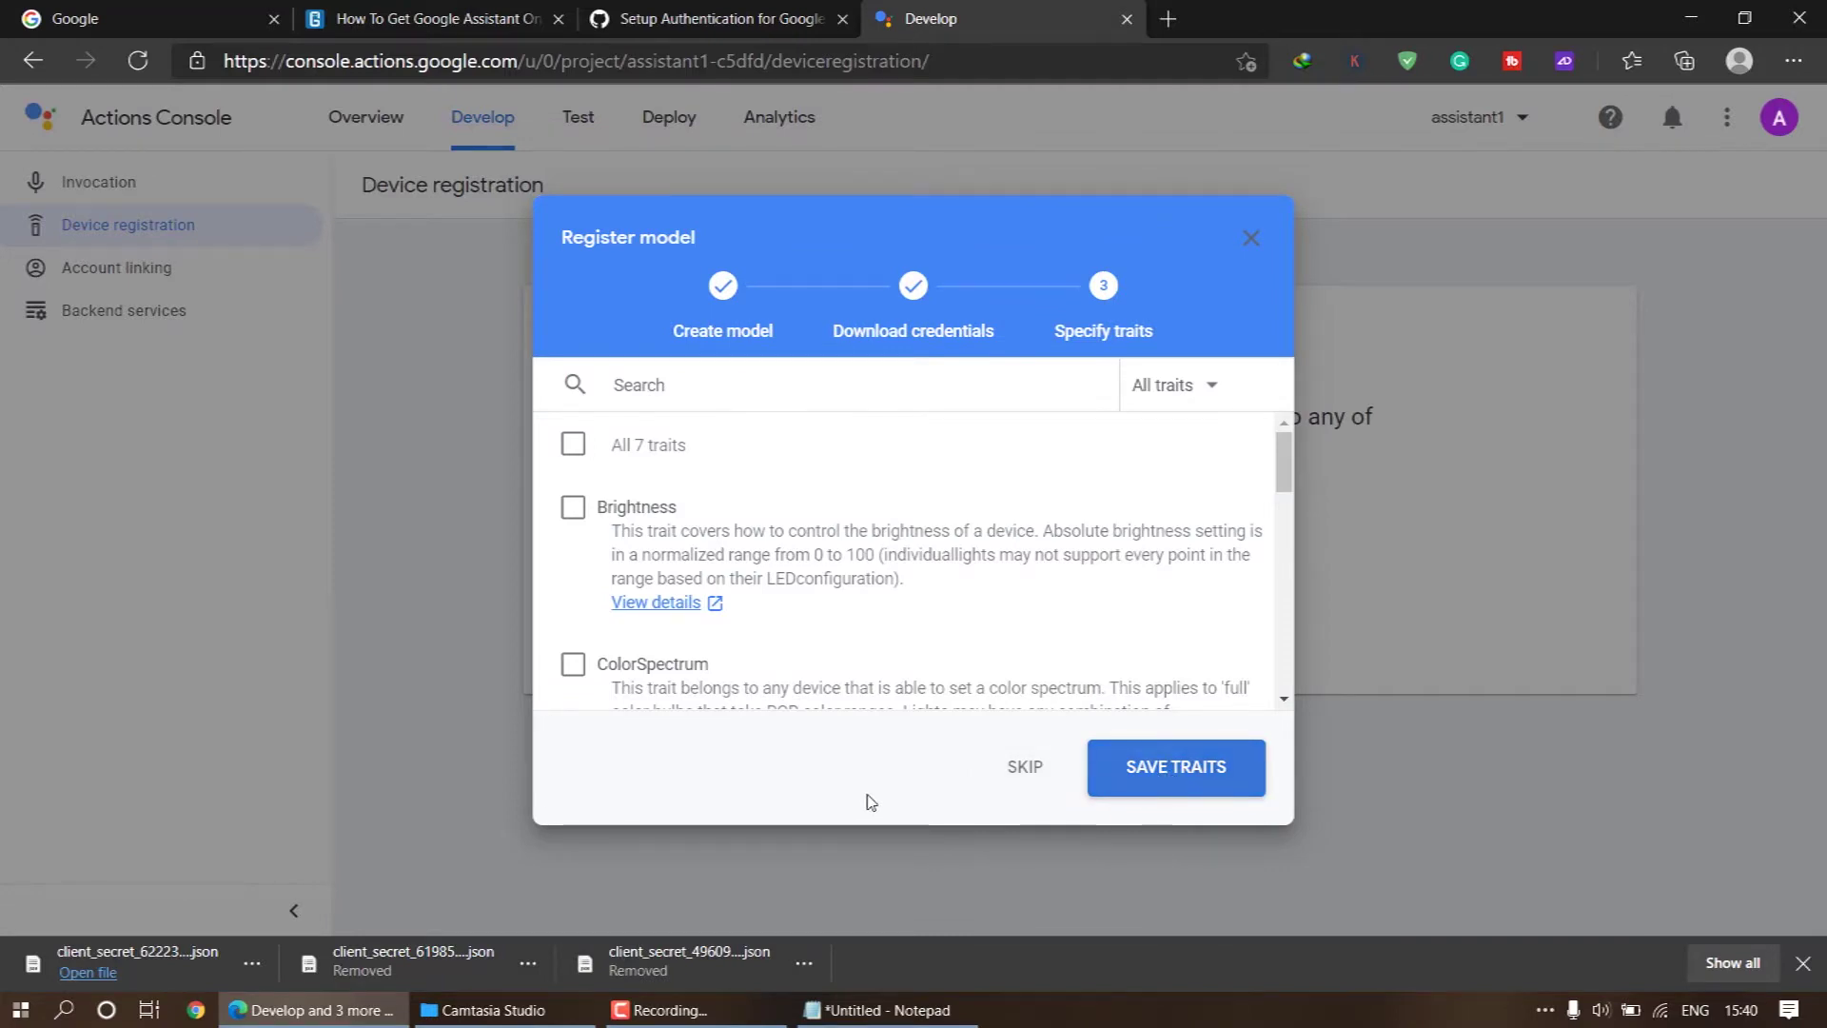
key("Escape")
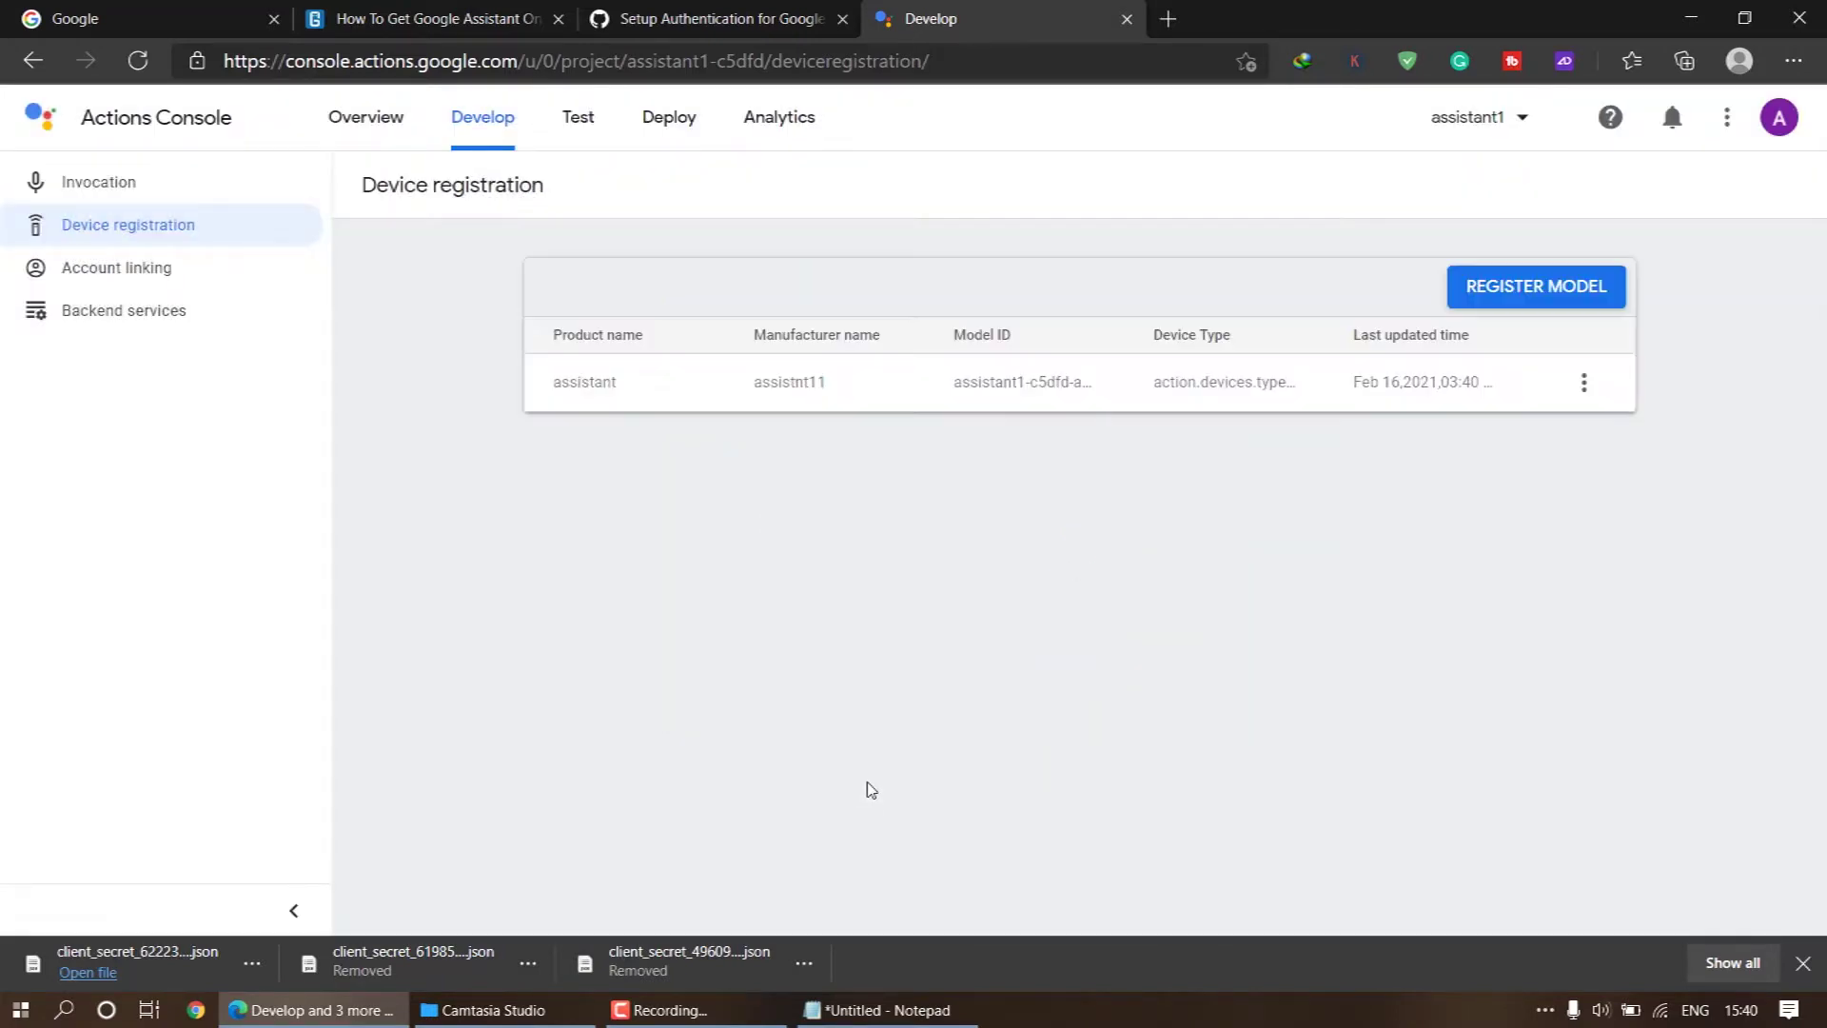
Step: Review the wiki's setup guide from the project creation steps through to the Configure Consent Screen section
left_click(388, 12)
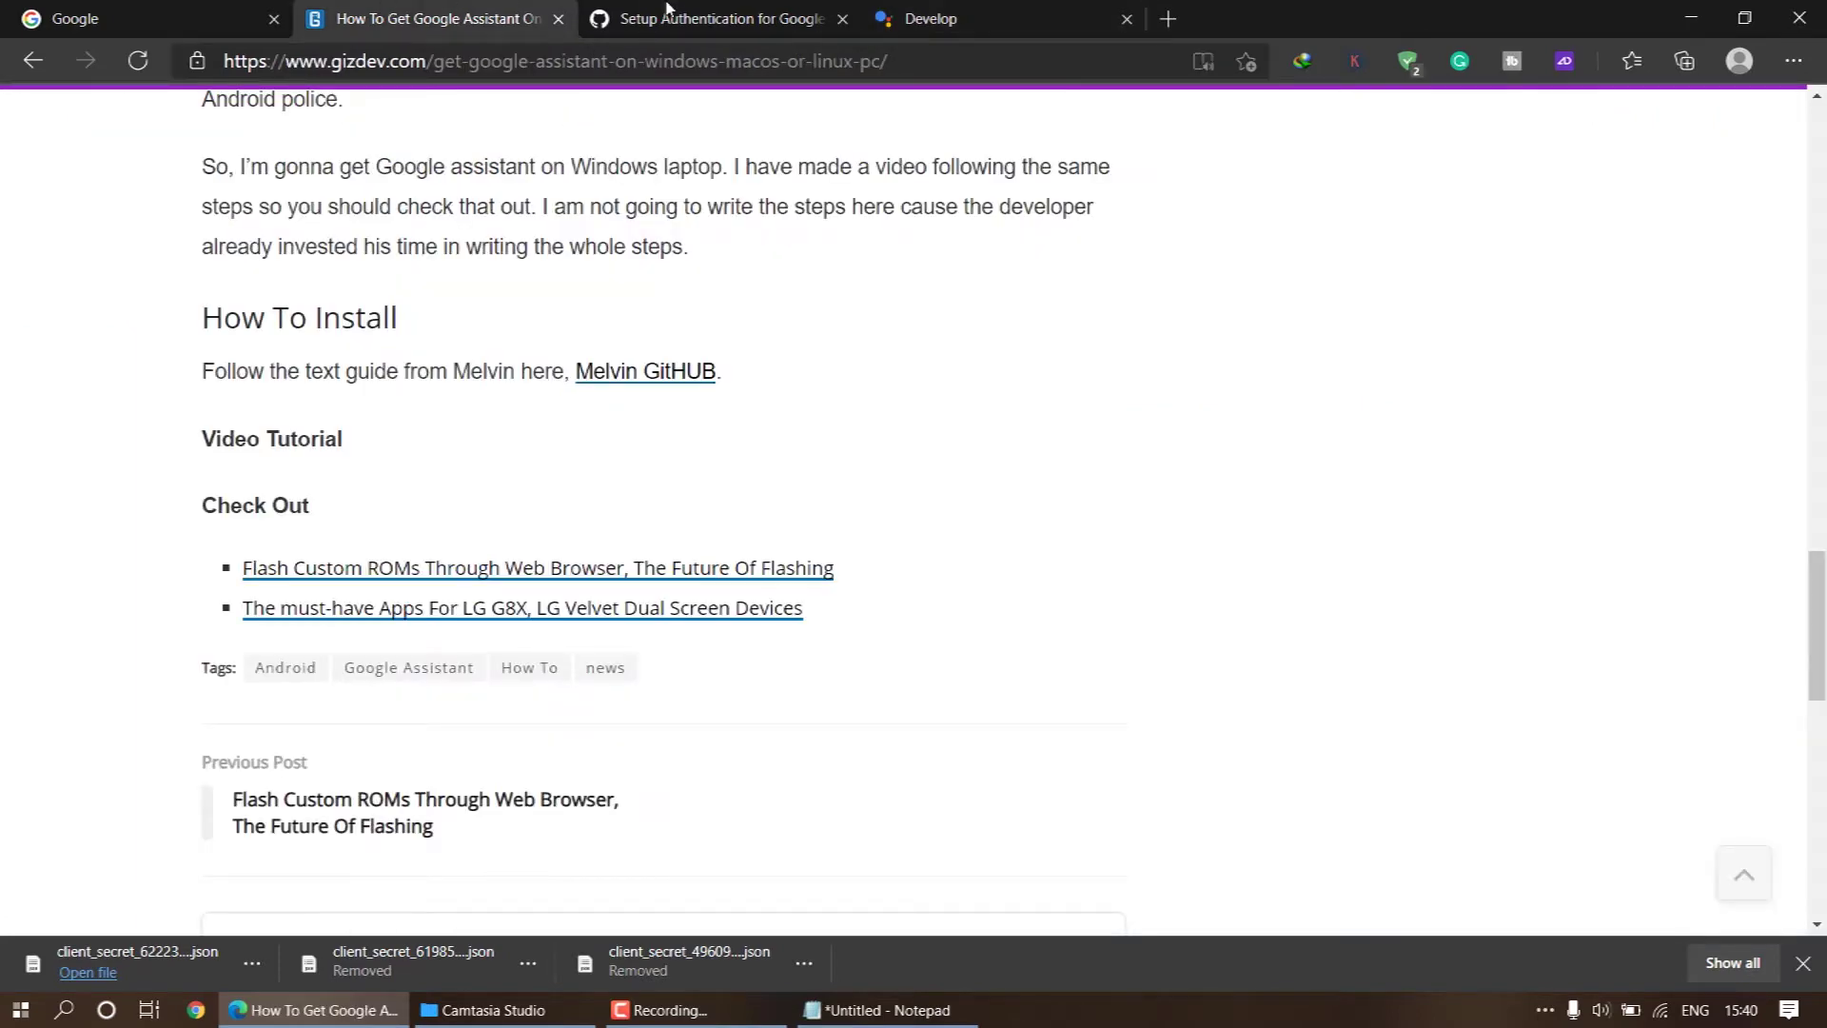
left_click(671, 12)
scroll(762, 486, "down", 10)
scroll(762, 489, "down", 7)
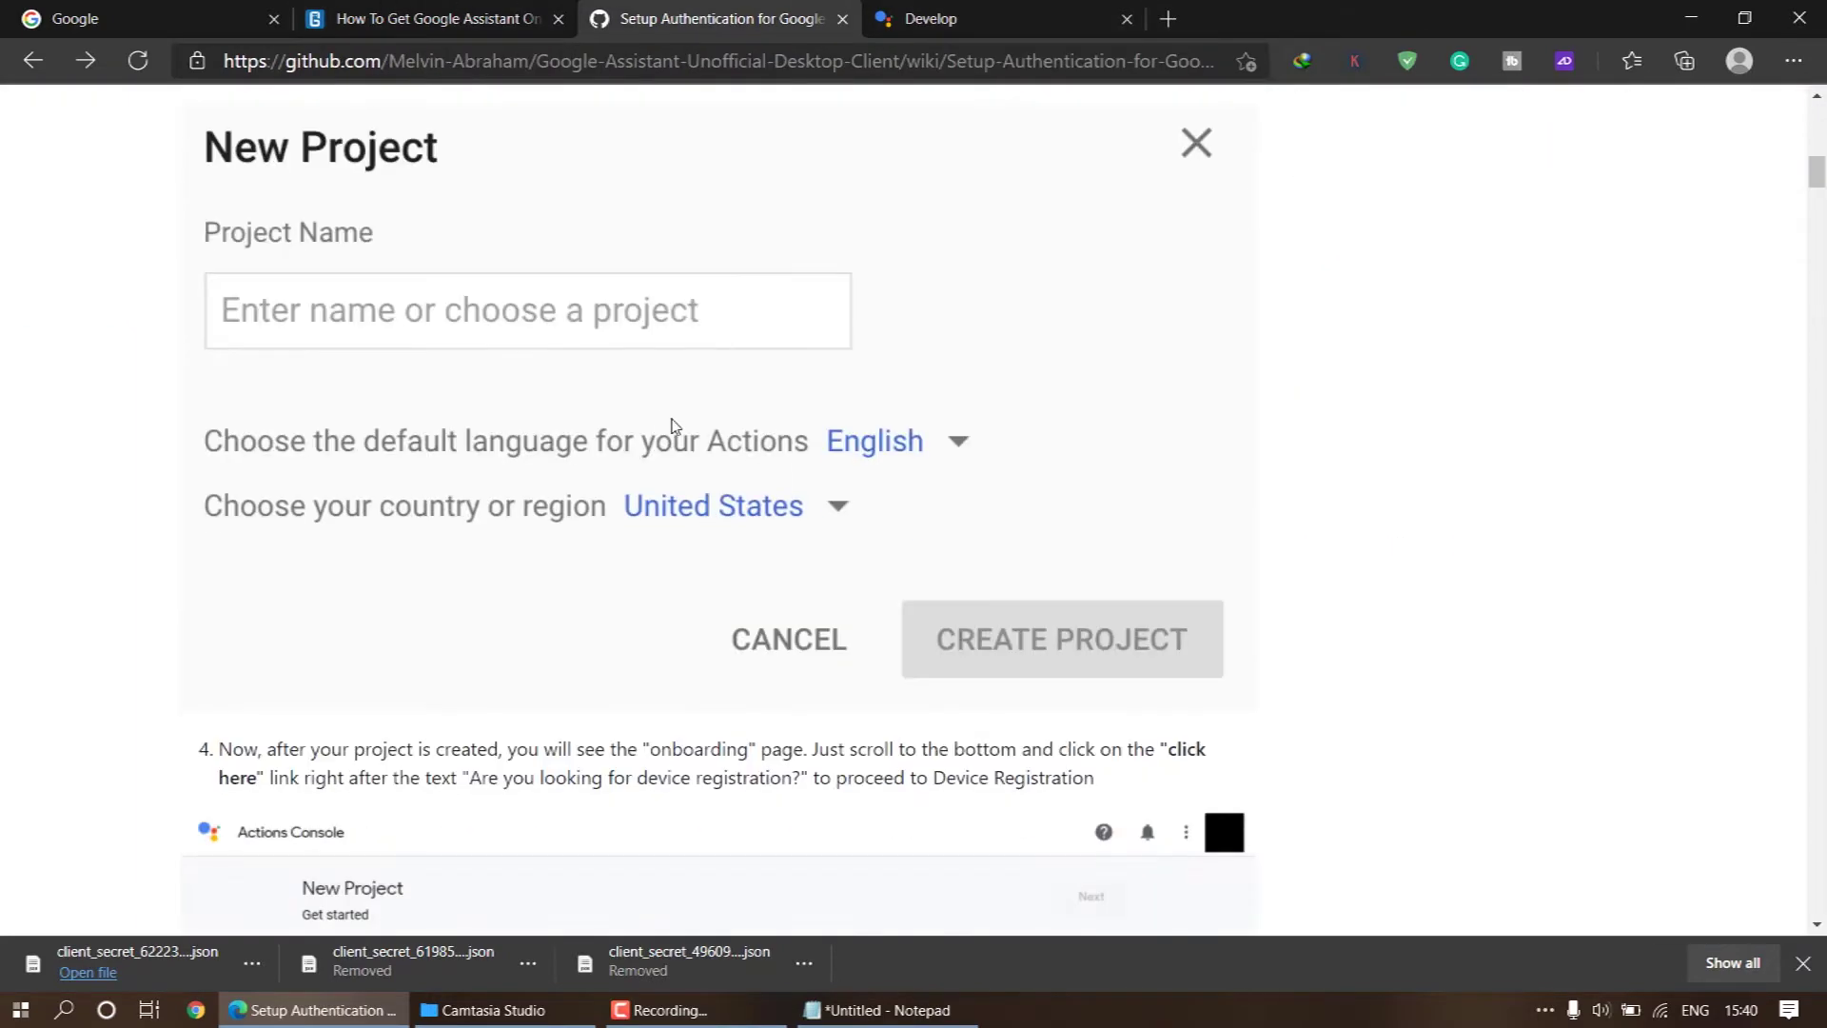
scroll(777, 410, "up", 6)
scroll(733, 423, "up", 2)
scroll(685, 437, "down", 7)
scroll(700, 433, "up", 7)
scroll(704, 429, "down", 15)
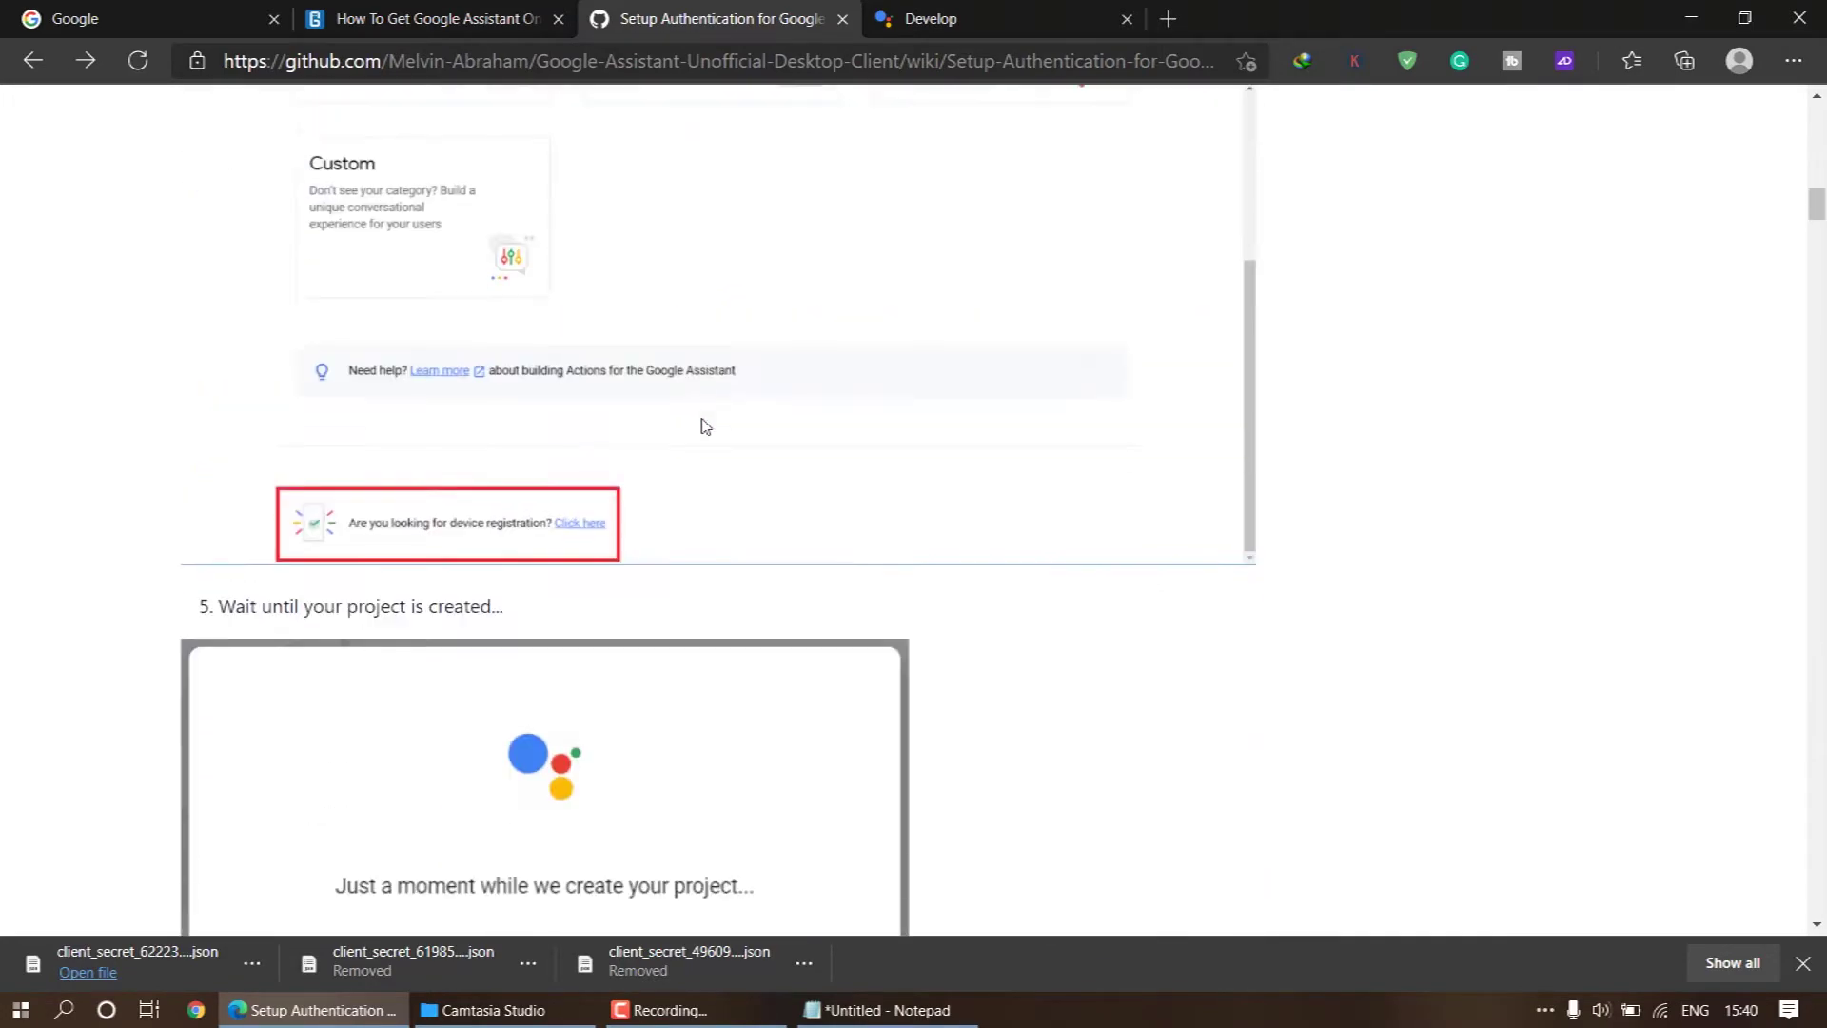
scroll(702, 421, "down", 10)
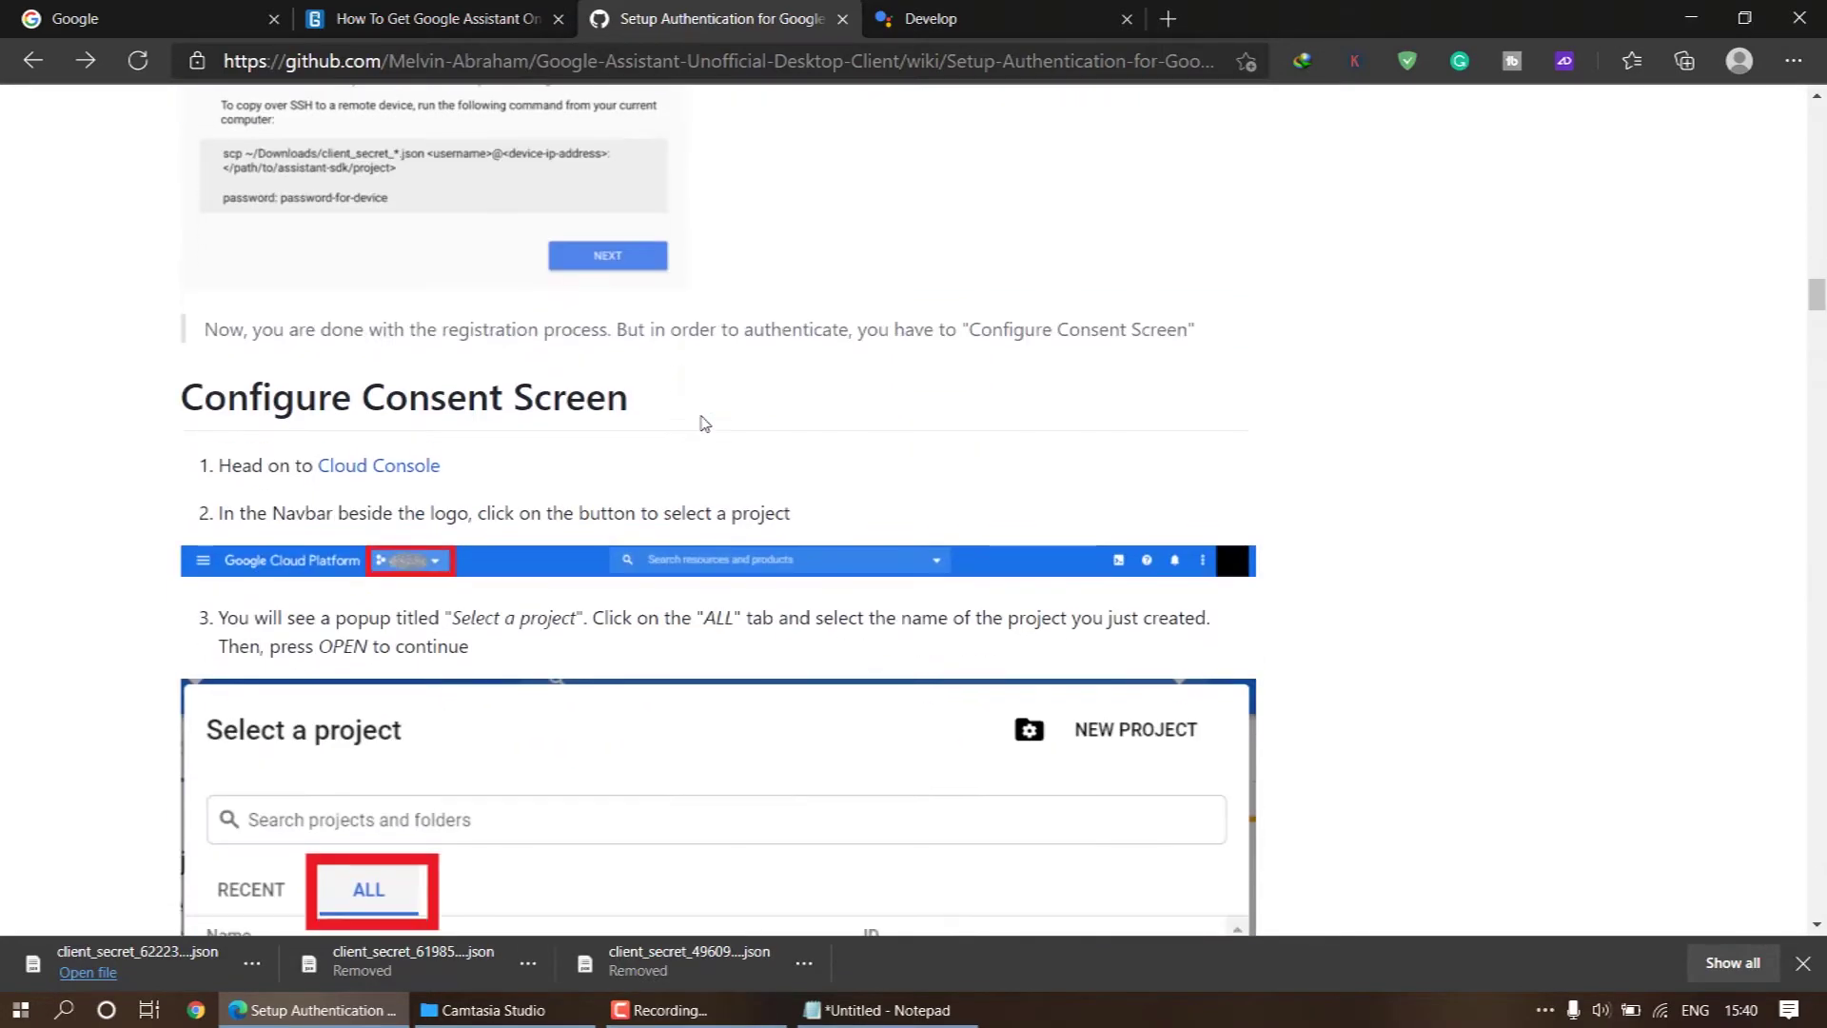
scroll(376, 420, "up", 6)
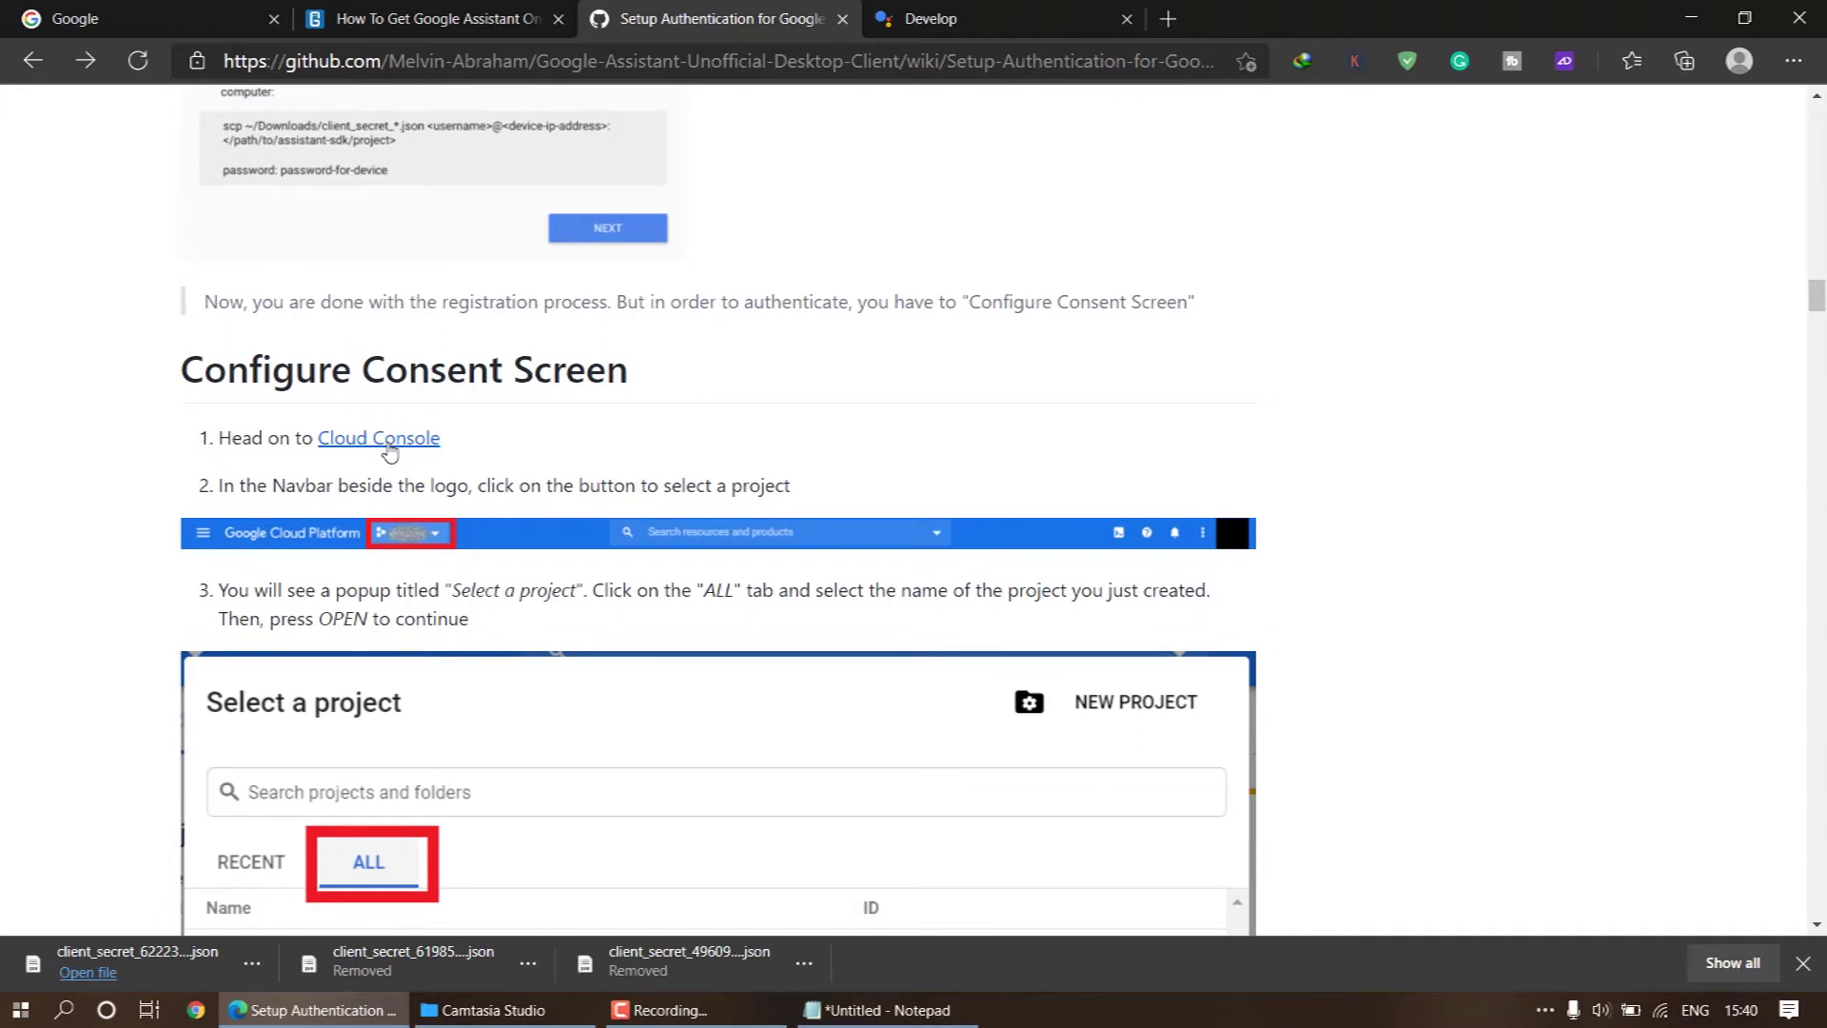
Step: Open the Cloud Console linked in the Configure Consent Screen section in a new tab and switch to it
right_click(437, 442)
left_click(439, 464)
left_click(894, 21)
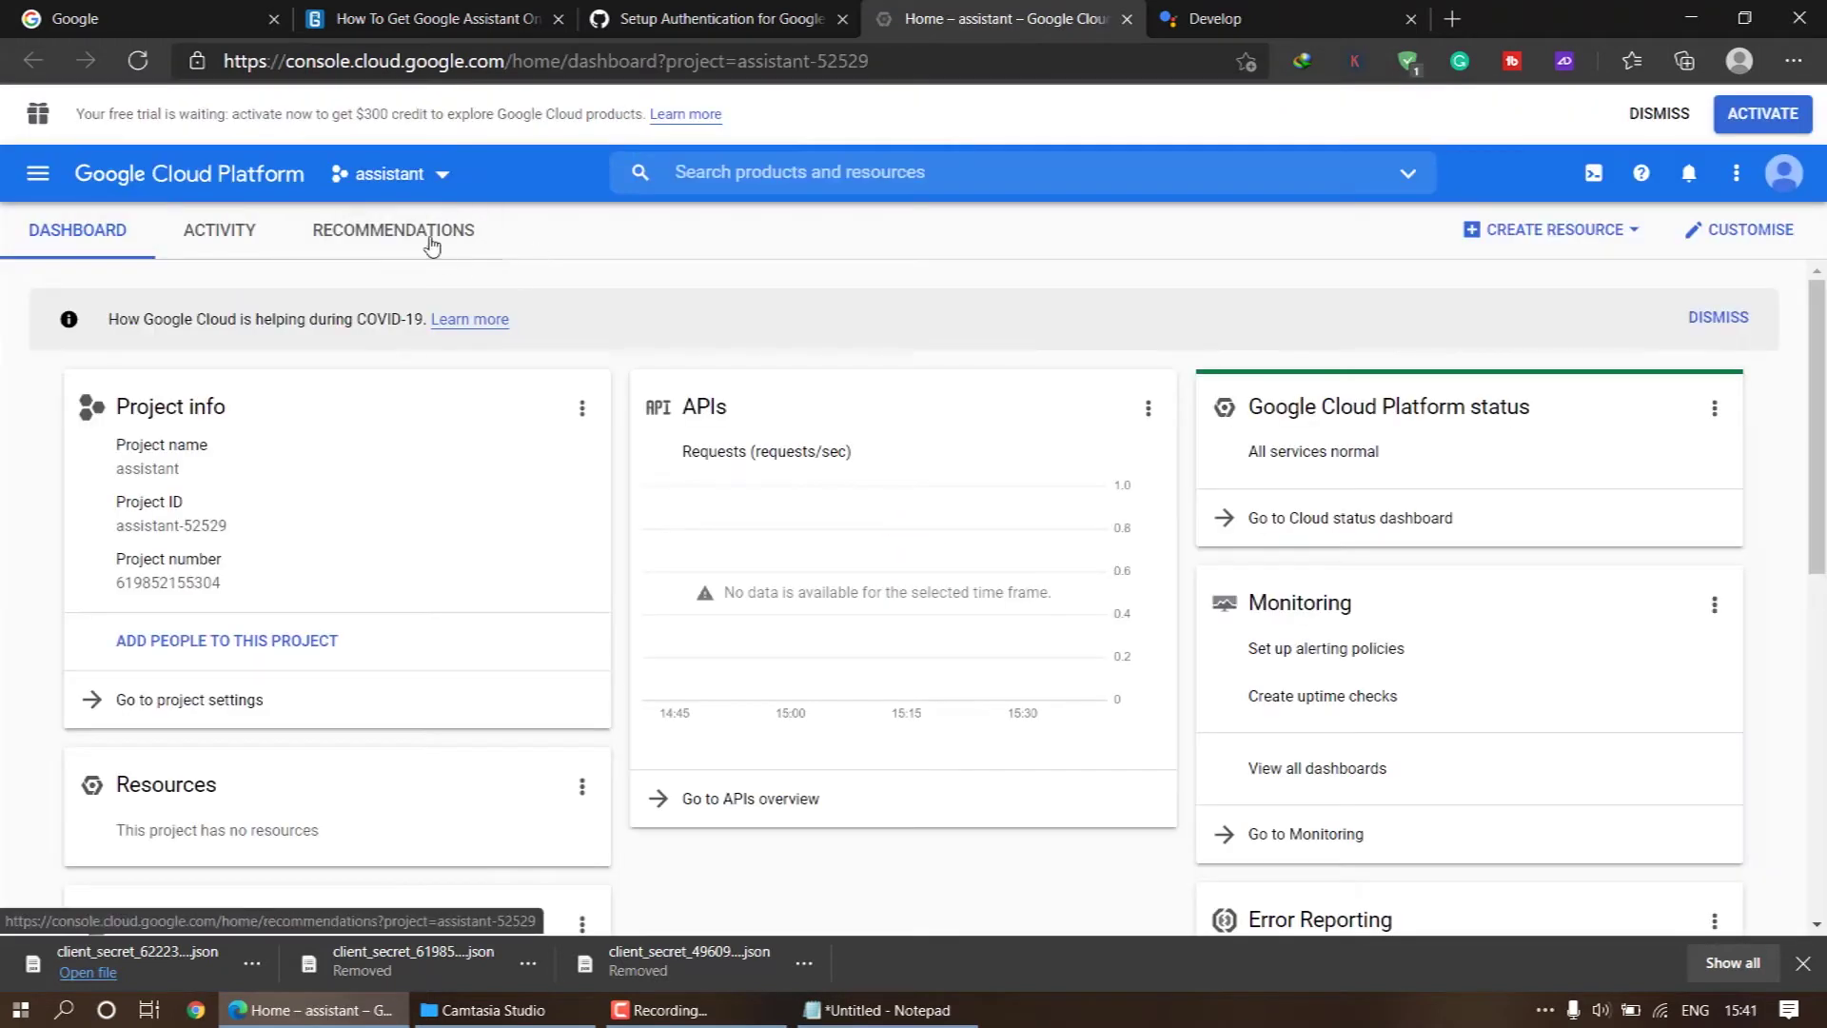
Step: Switch the Cloud Console to the assistant1 project from the list of all projects
left_click(442, 176)
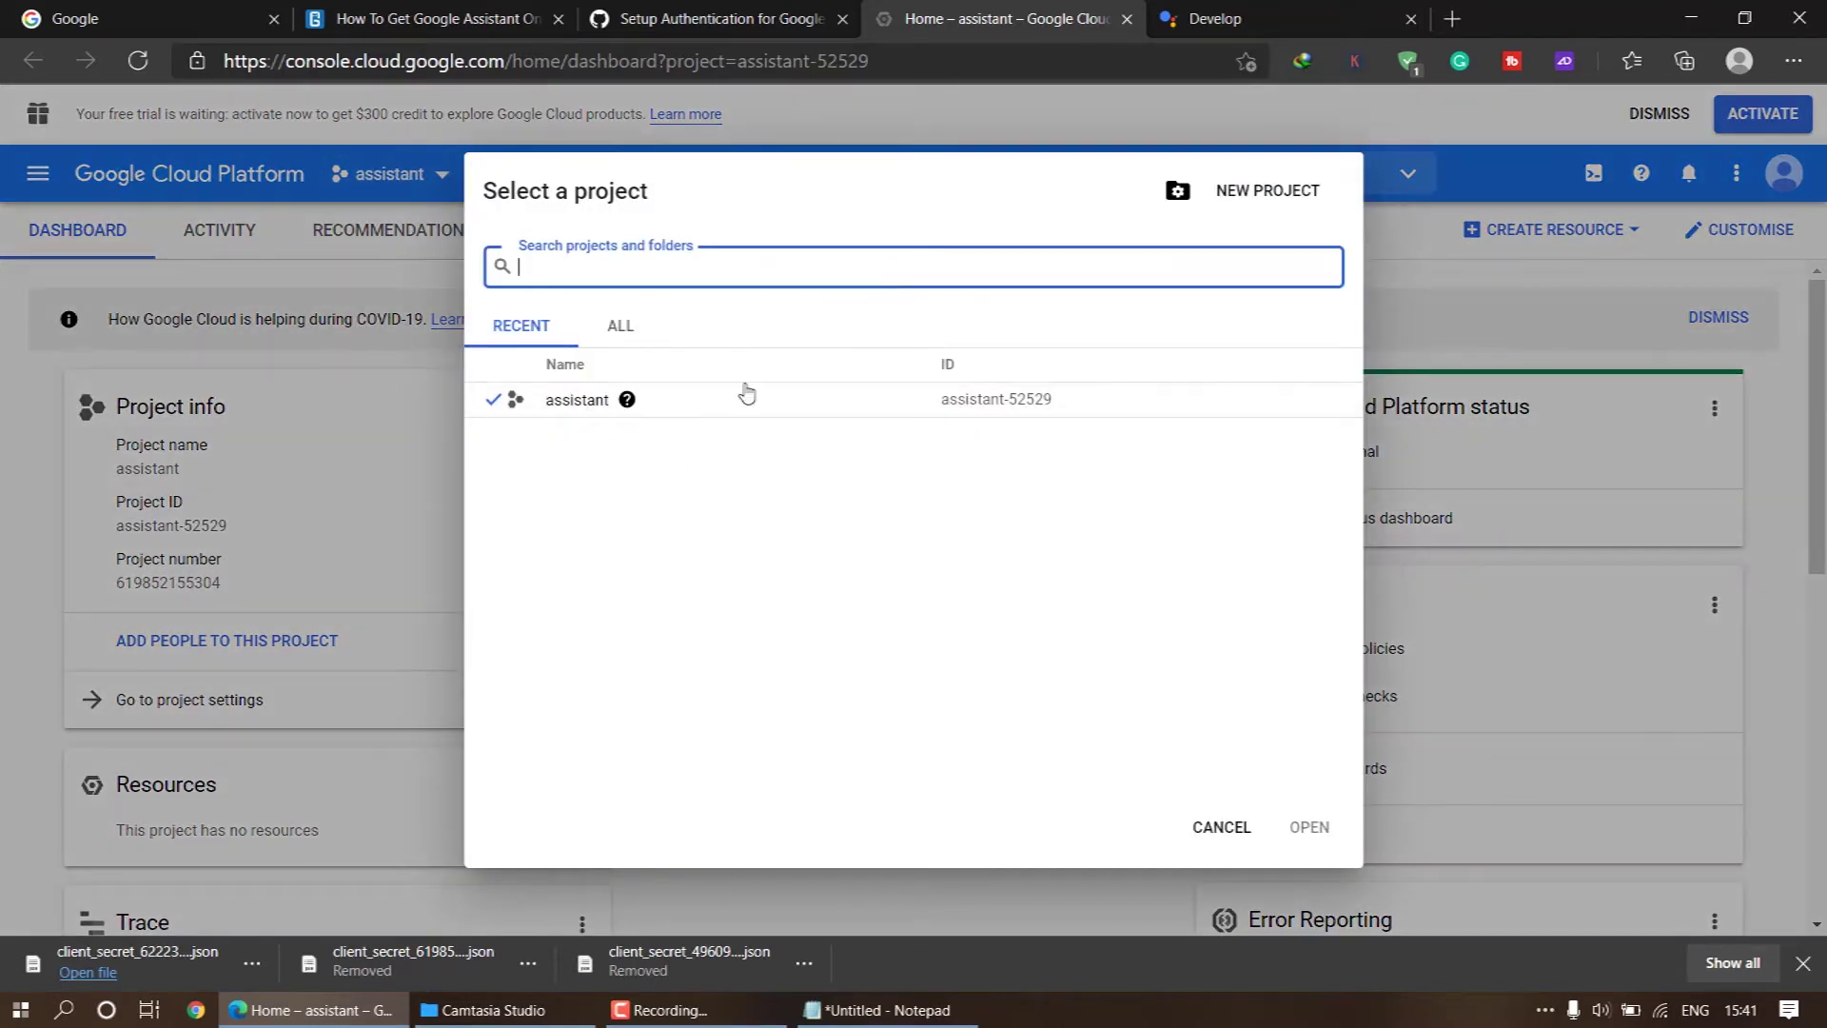
left_click(619, 326)
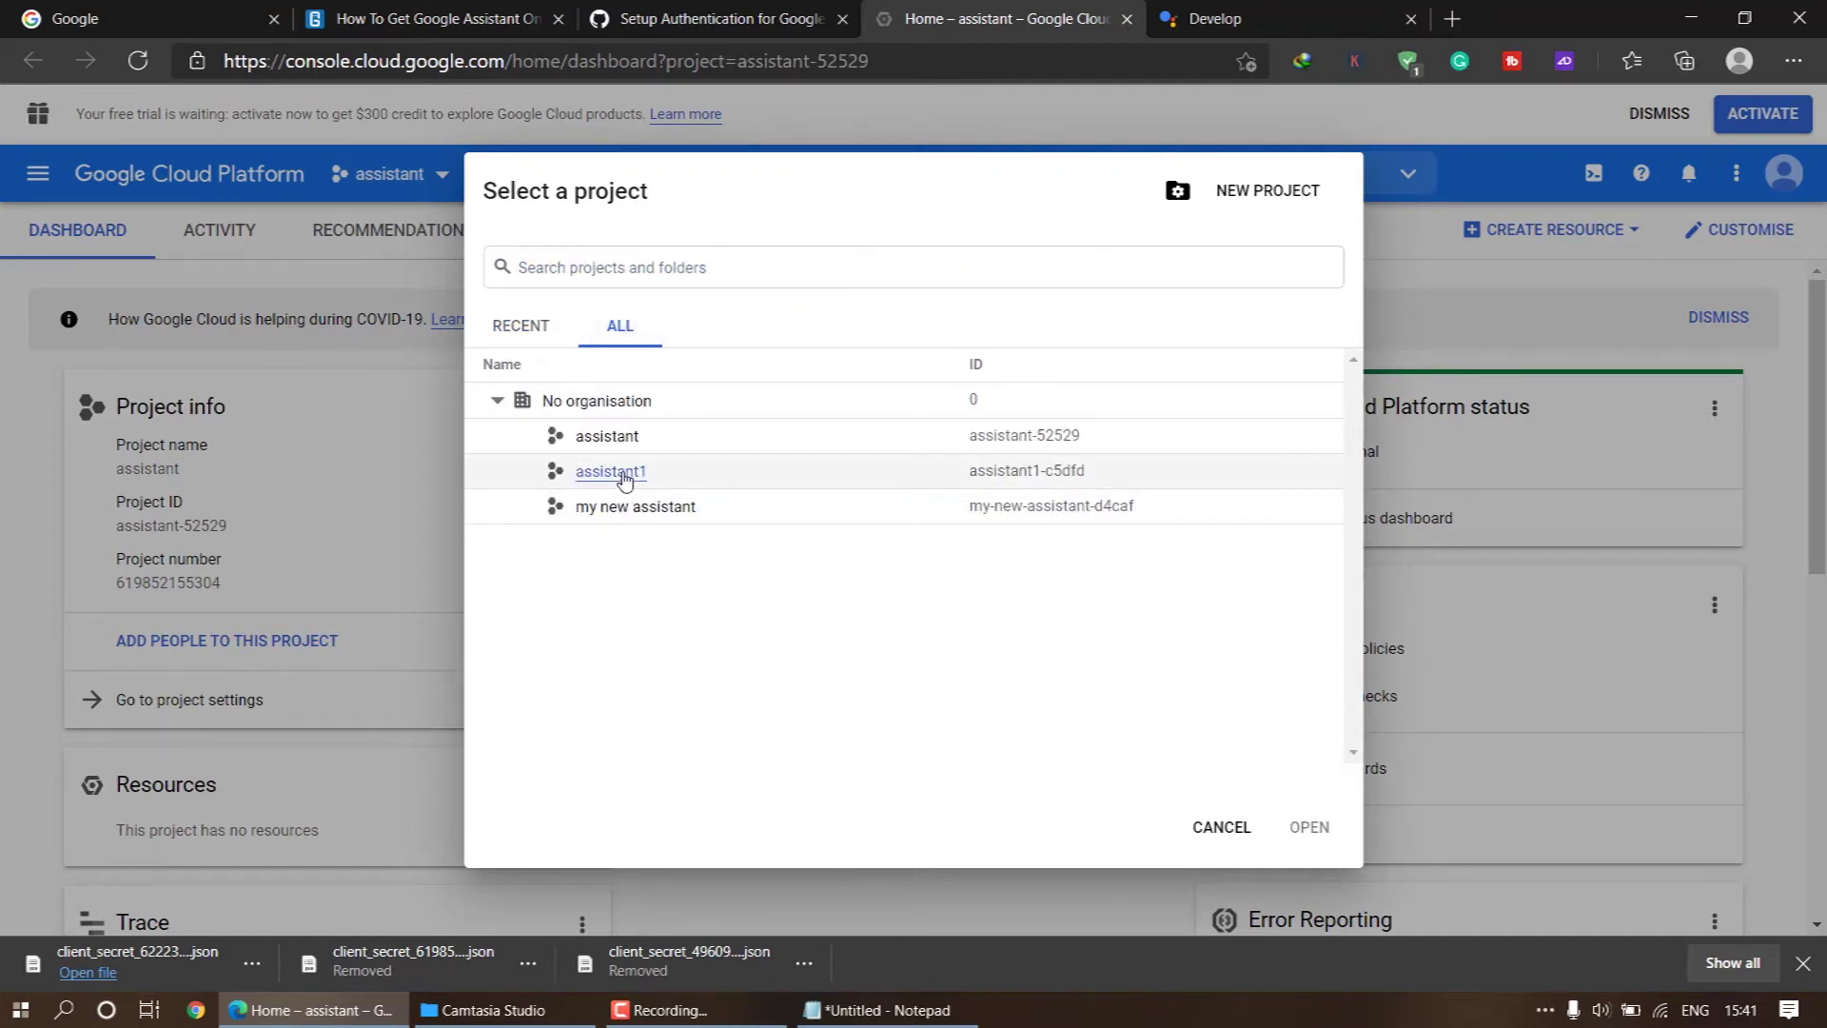
left_click(624, 476)
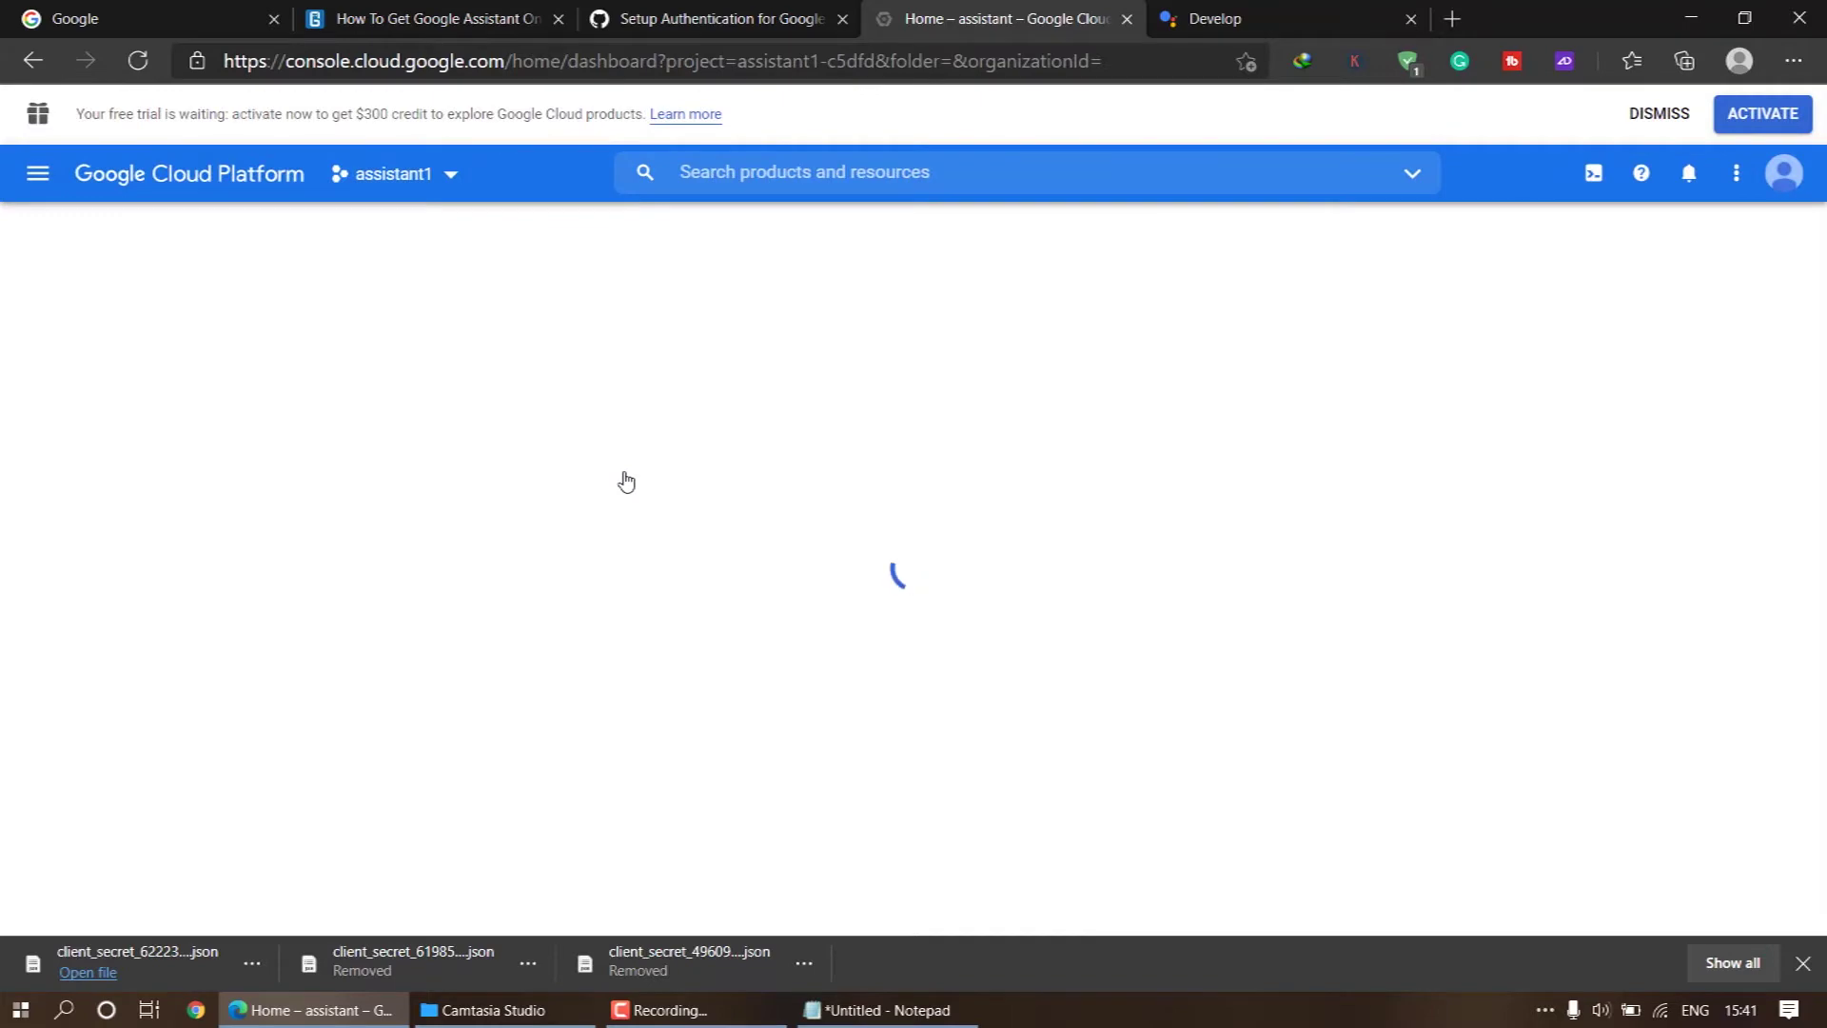
Step: Open the API Library from the assistant1 project's APIs & Services dashboard to enable APIs and services
scroll(904, 305, "down", 3)
scroll(821, 303, "up", 3)
left_click(38, 173)
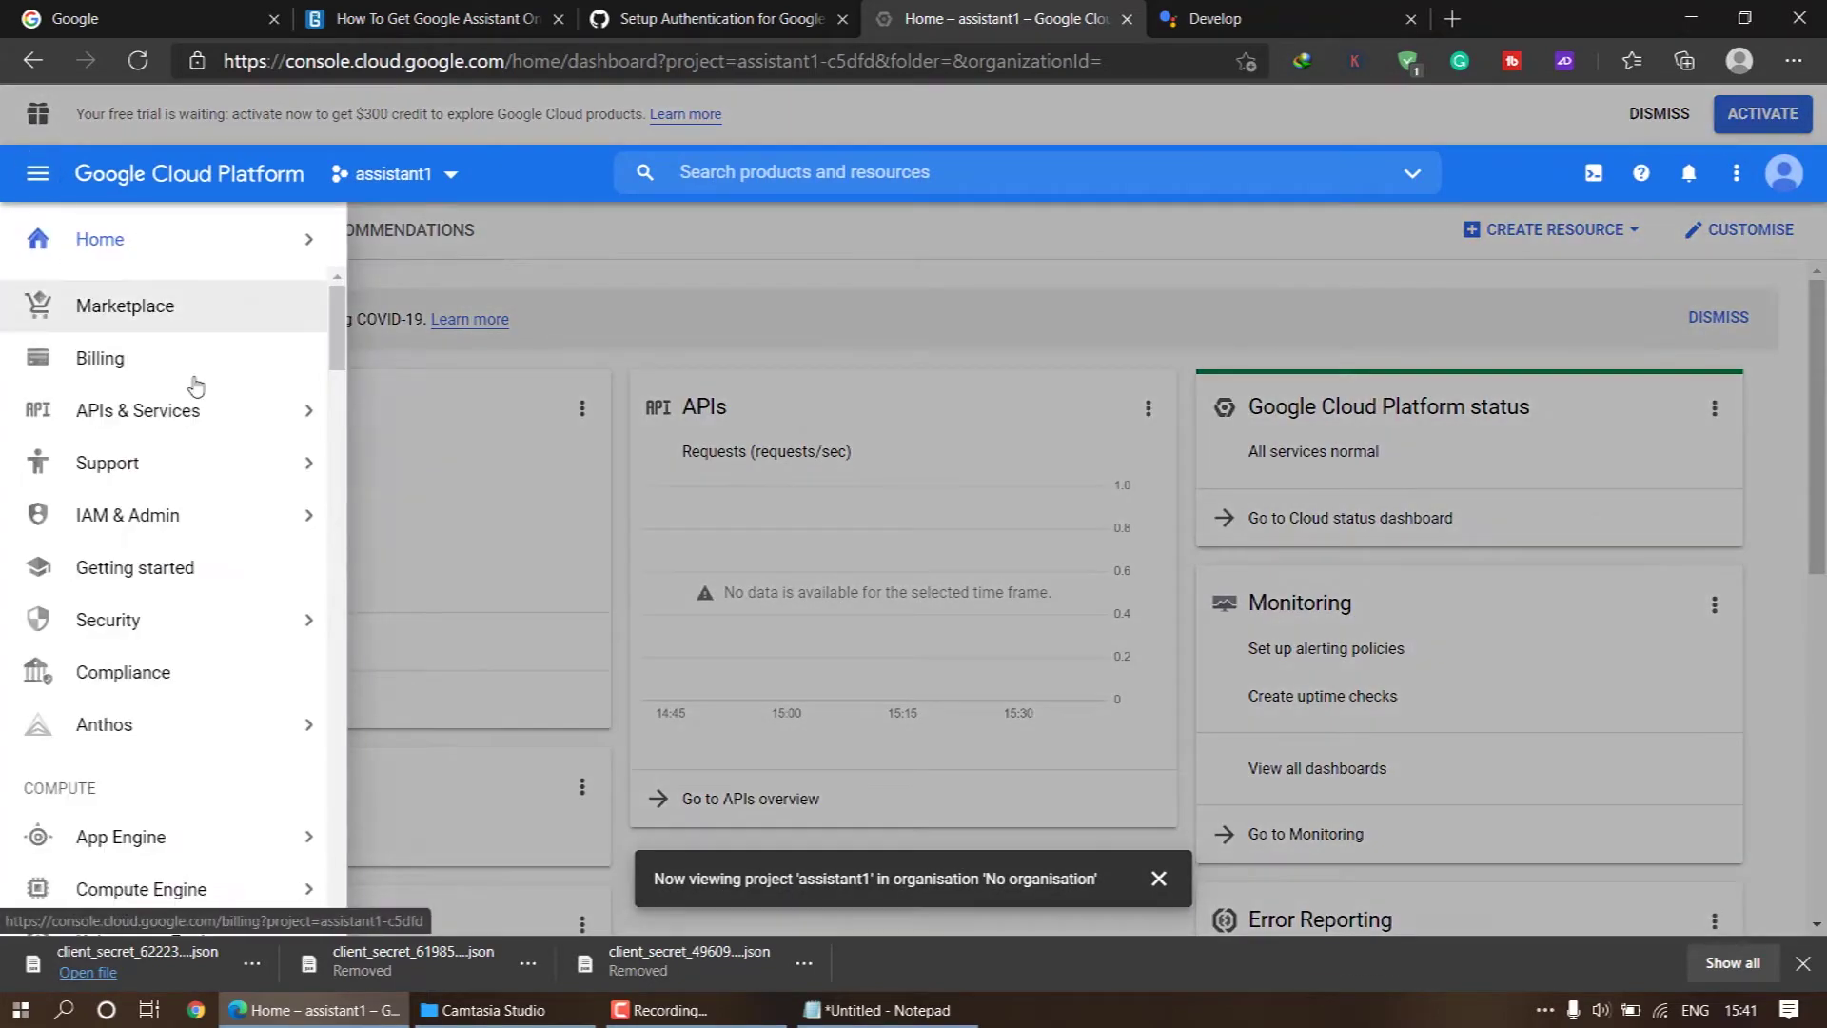
mouse_move(174, 422)
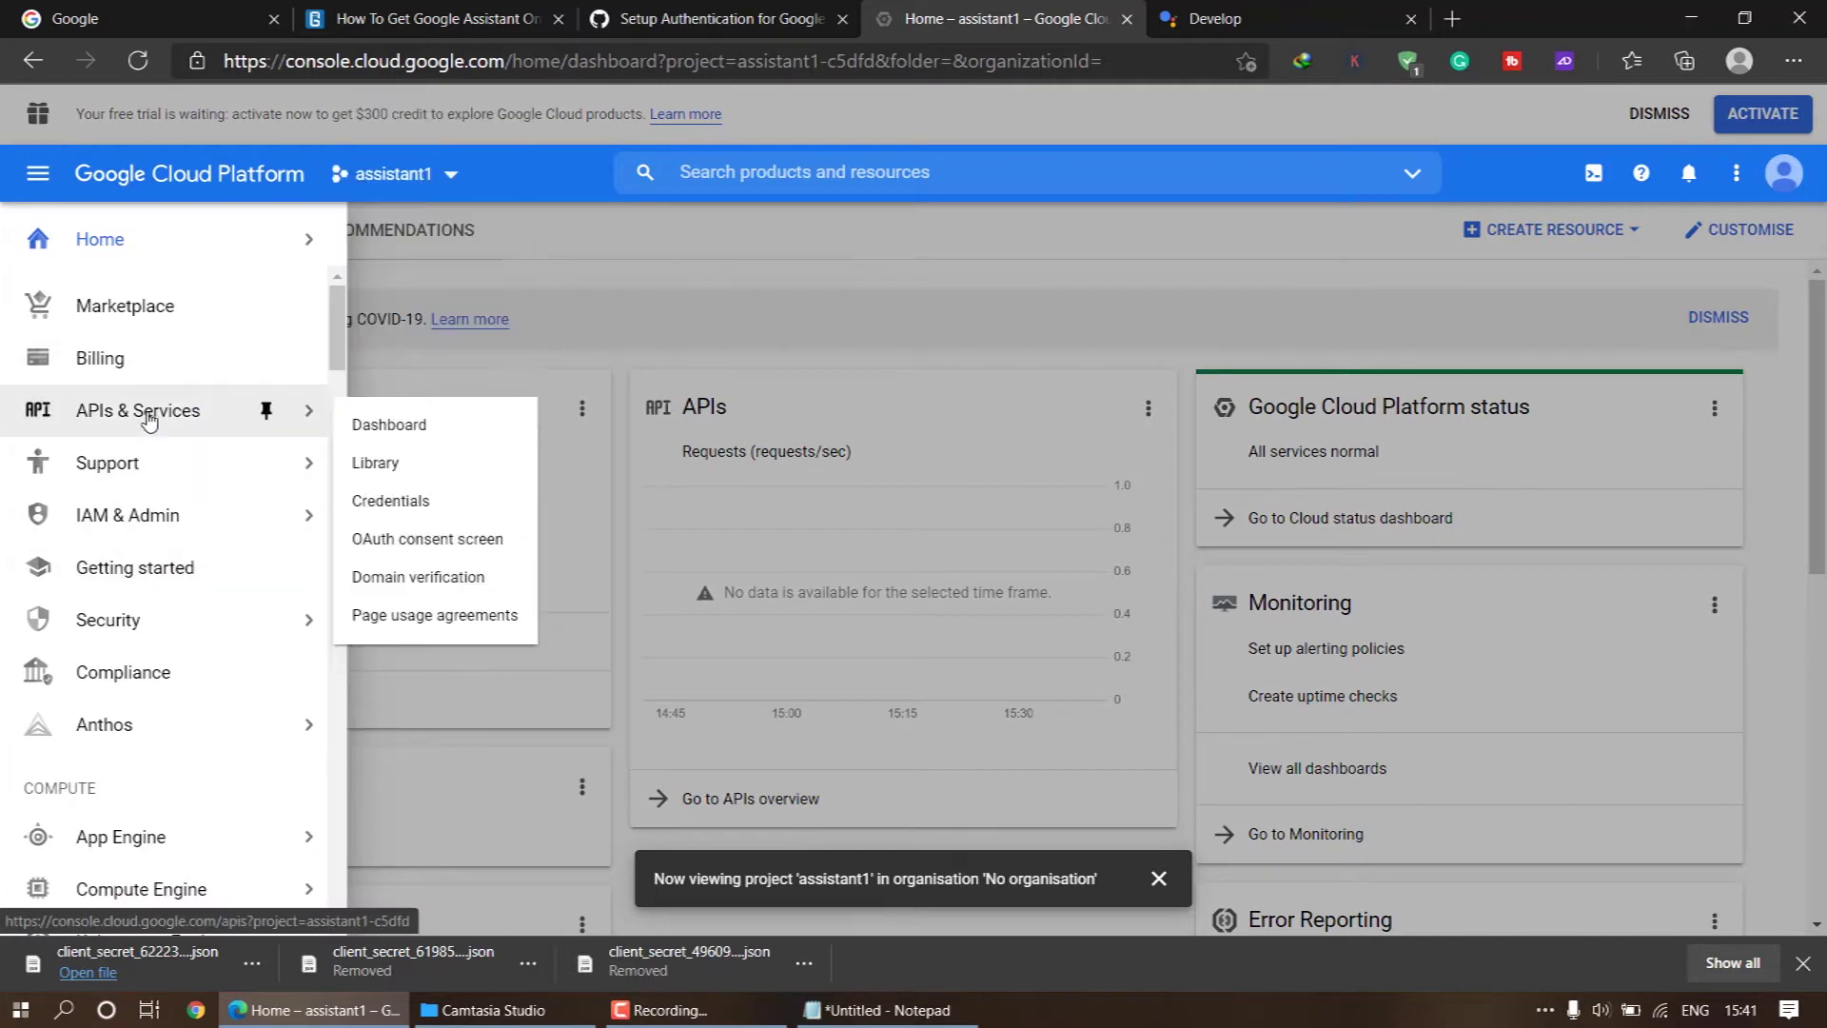
left_click(407, 425)
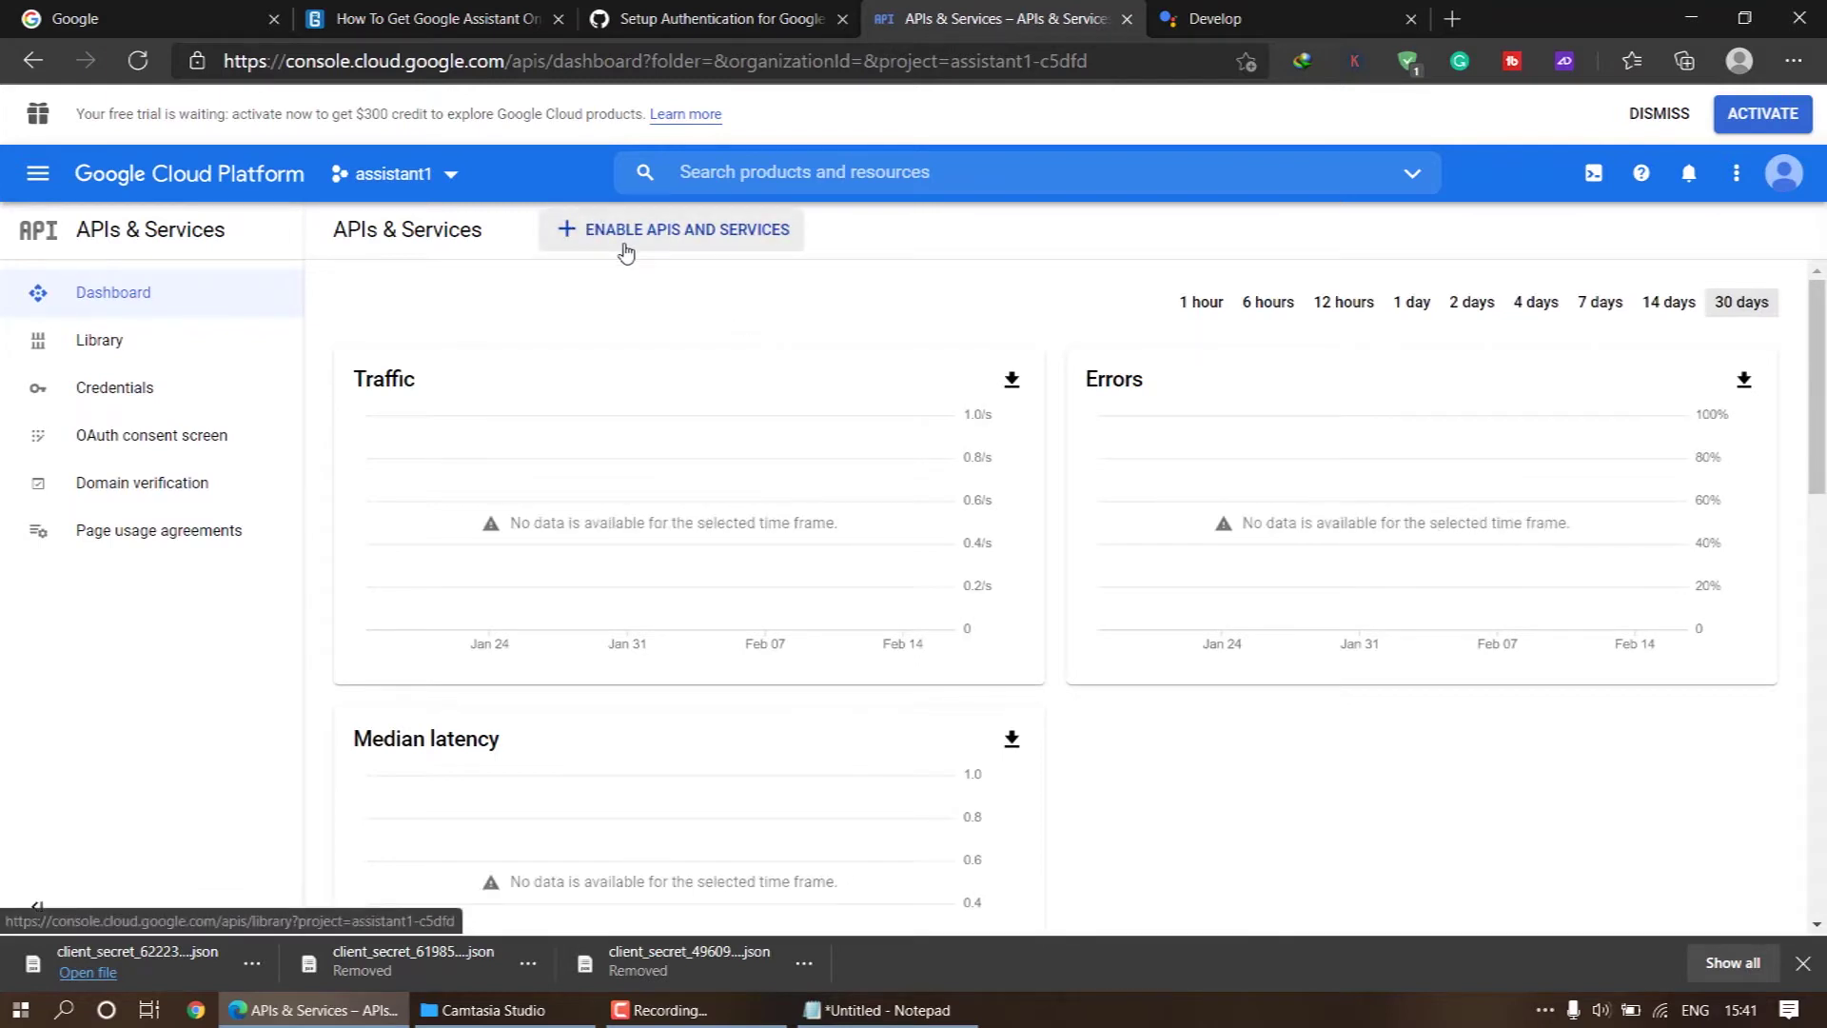
left_click(699, 240)
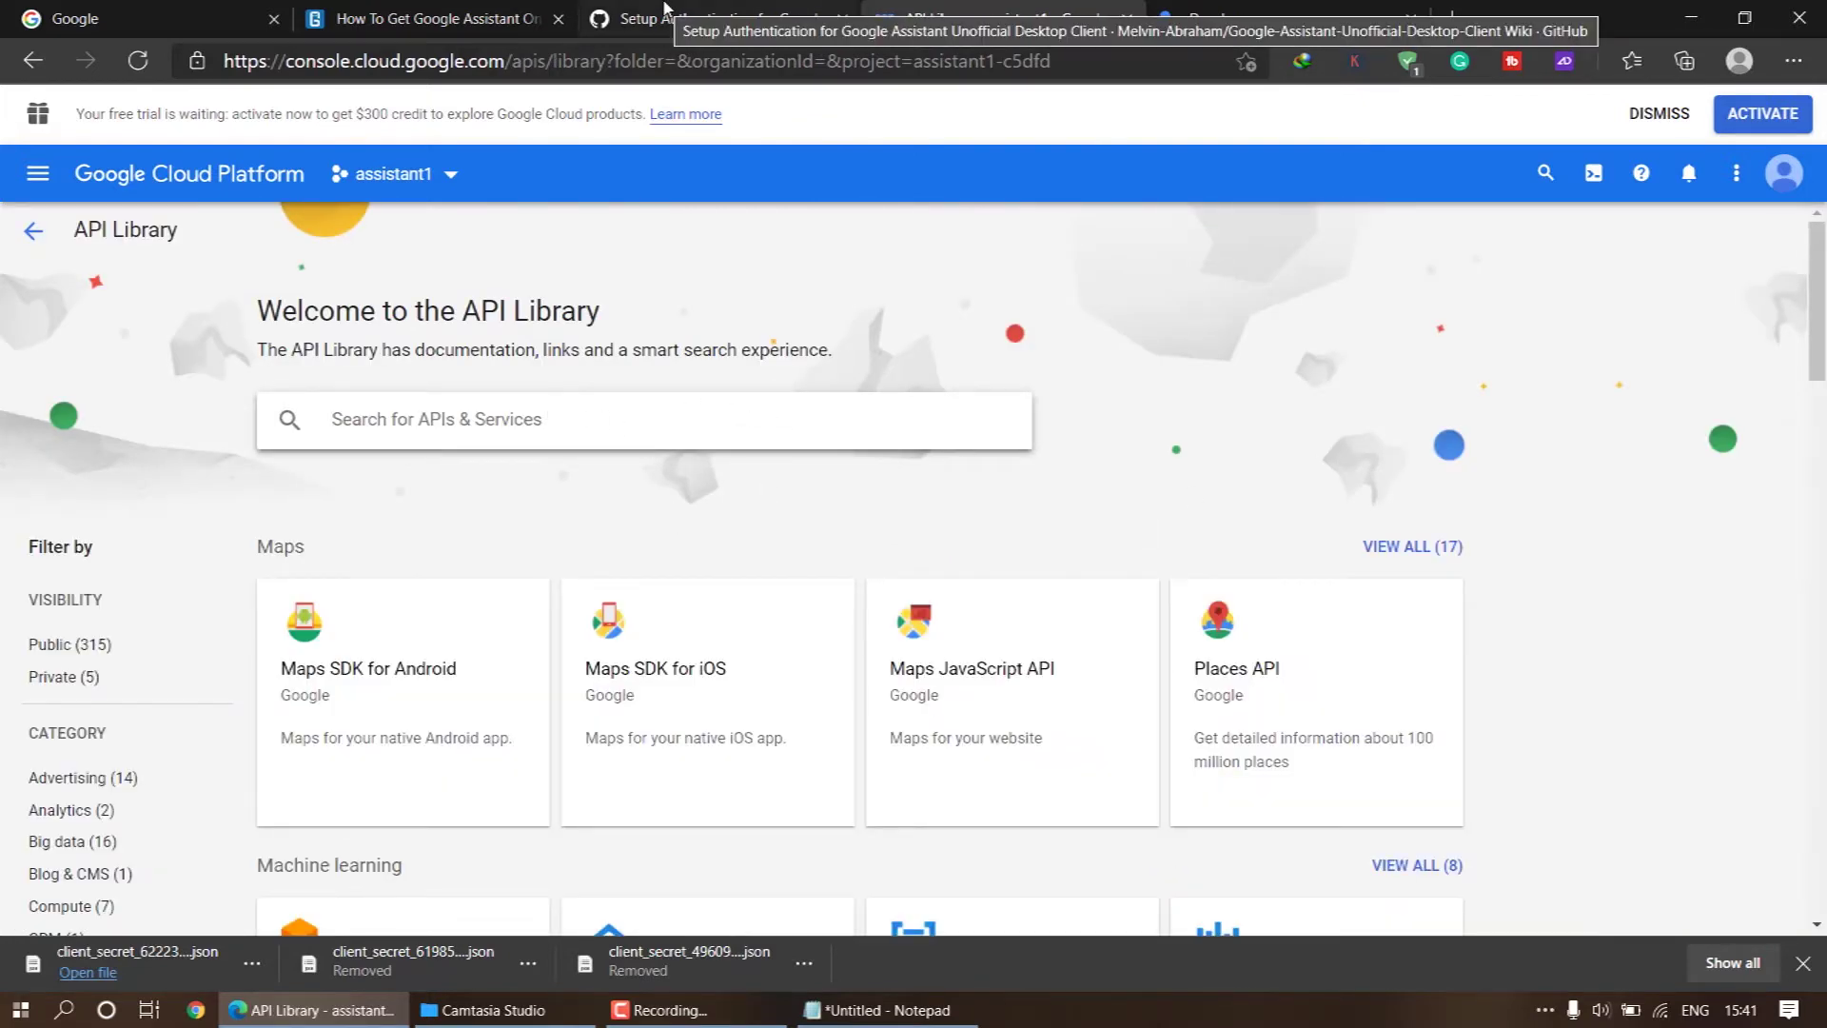
Step: Check the wiki's setup guide for the instructions on finding and enabling the Google Assistant API in the API Library
left_click(709, 18)
scroll(700, 454, "down", 15)
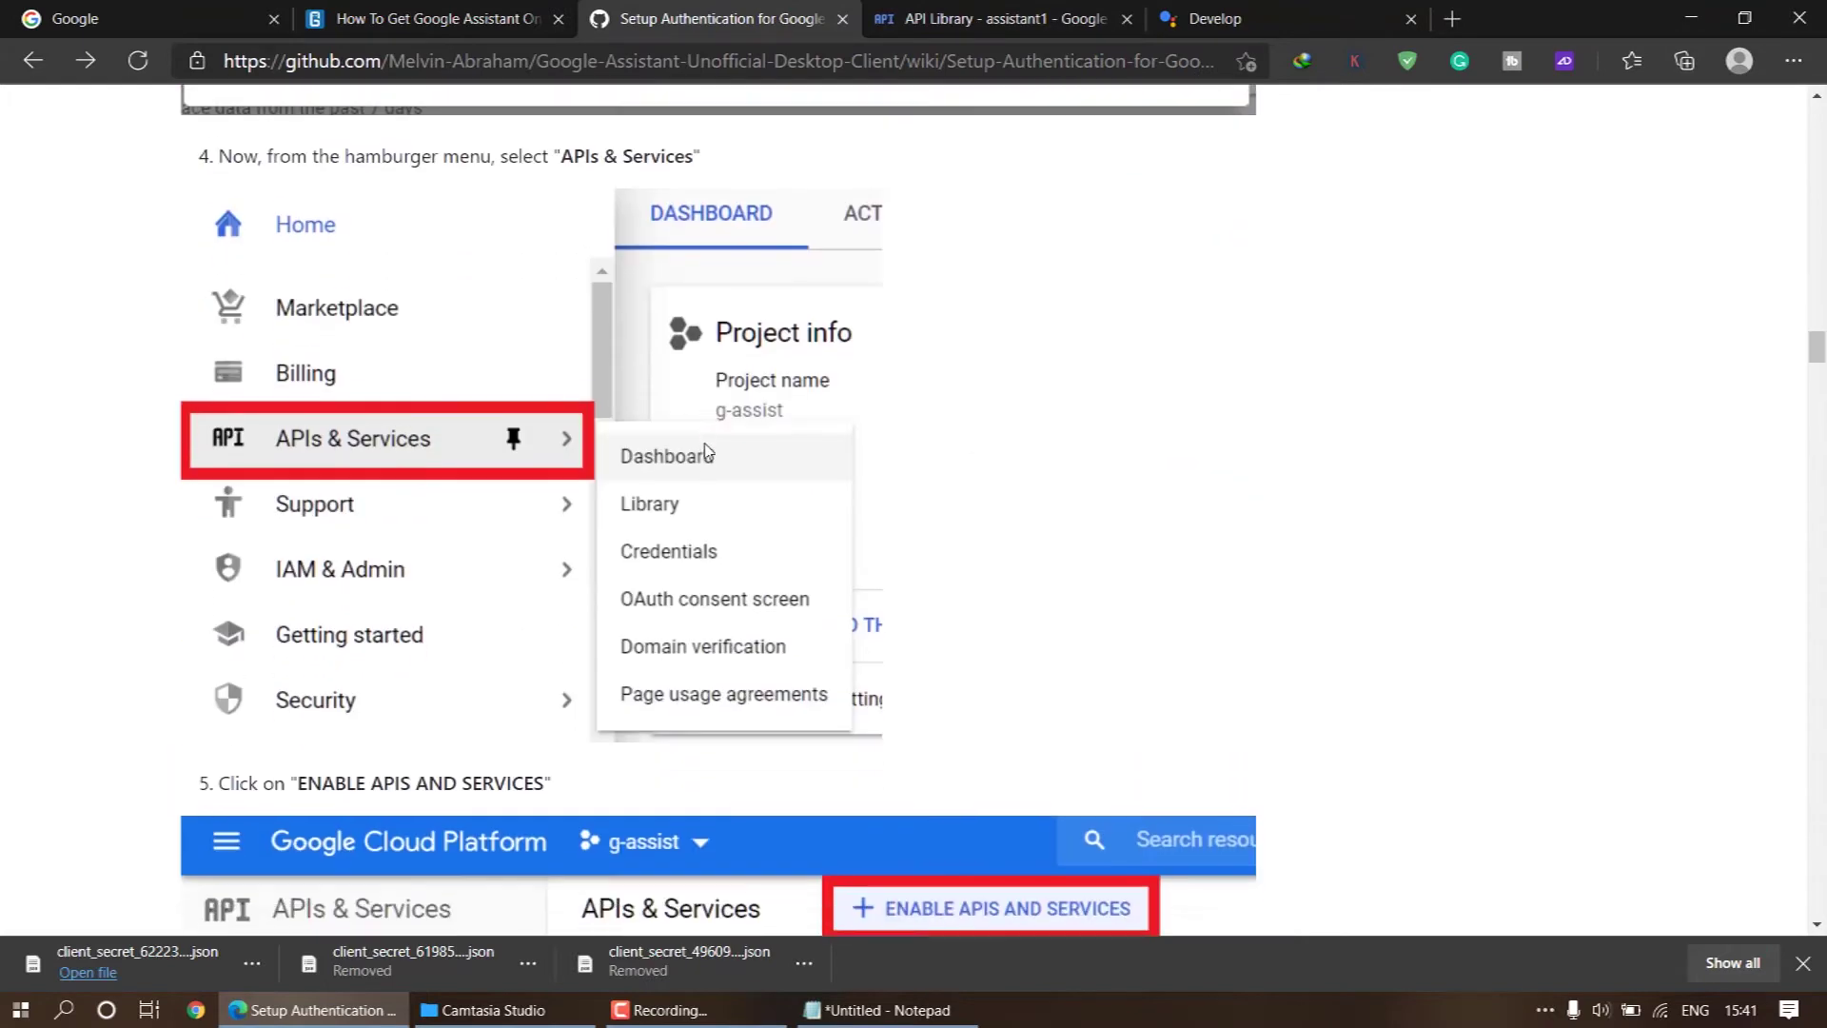
scroll(785, 476, "down", 12)
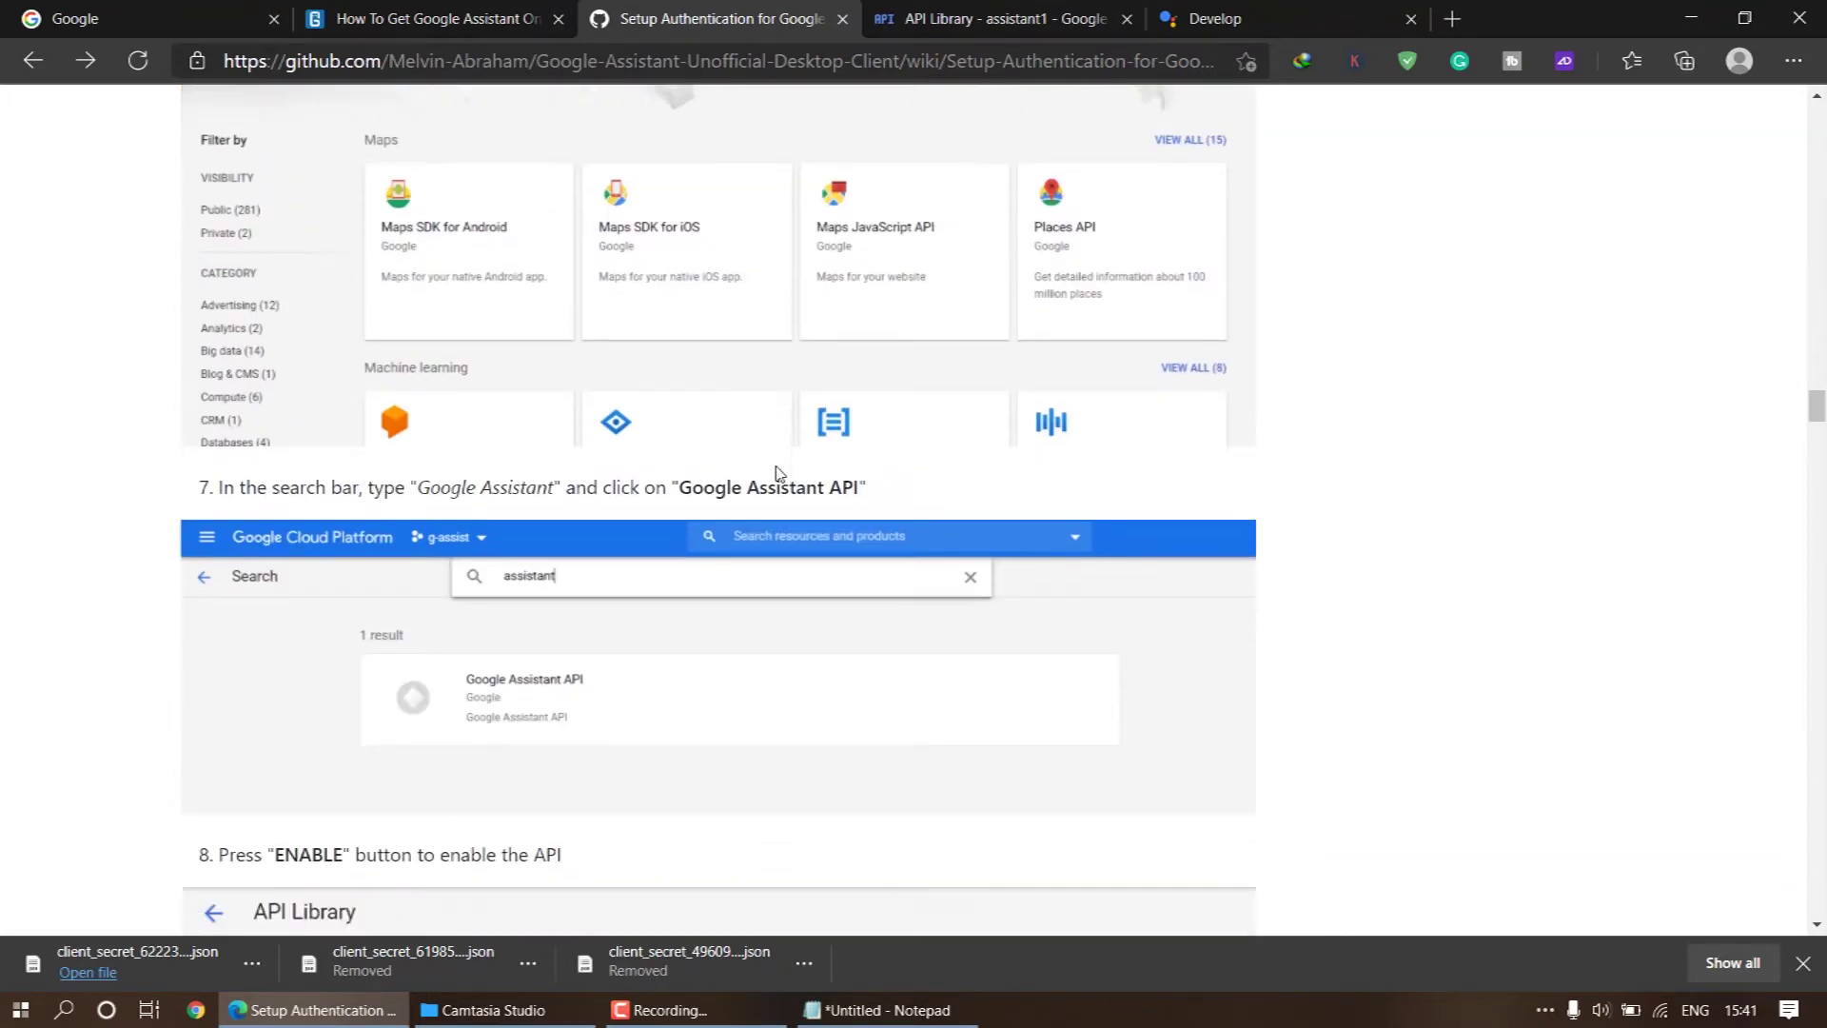
scroll(657, 523, "up", 5)
scroll(523, 416, "up", 4)
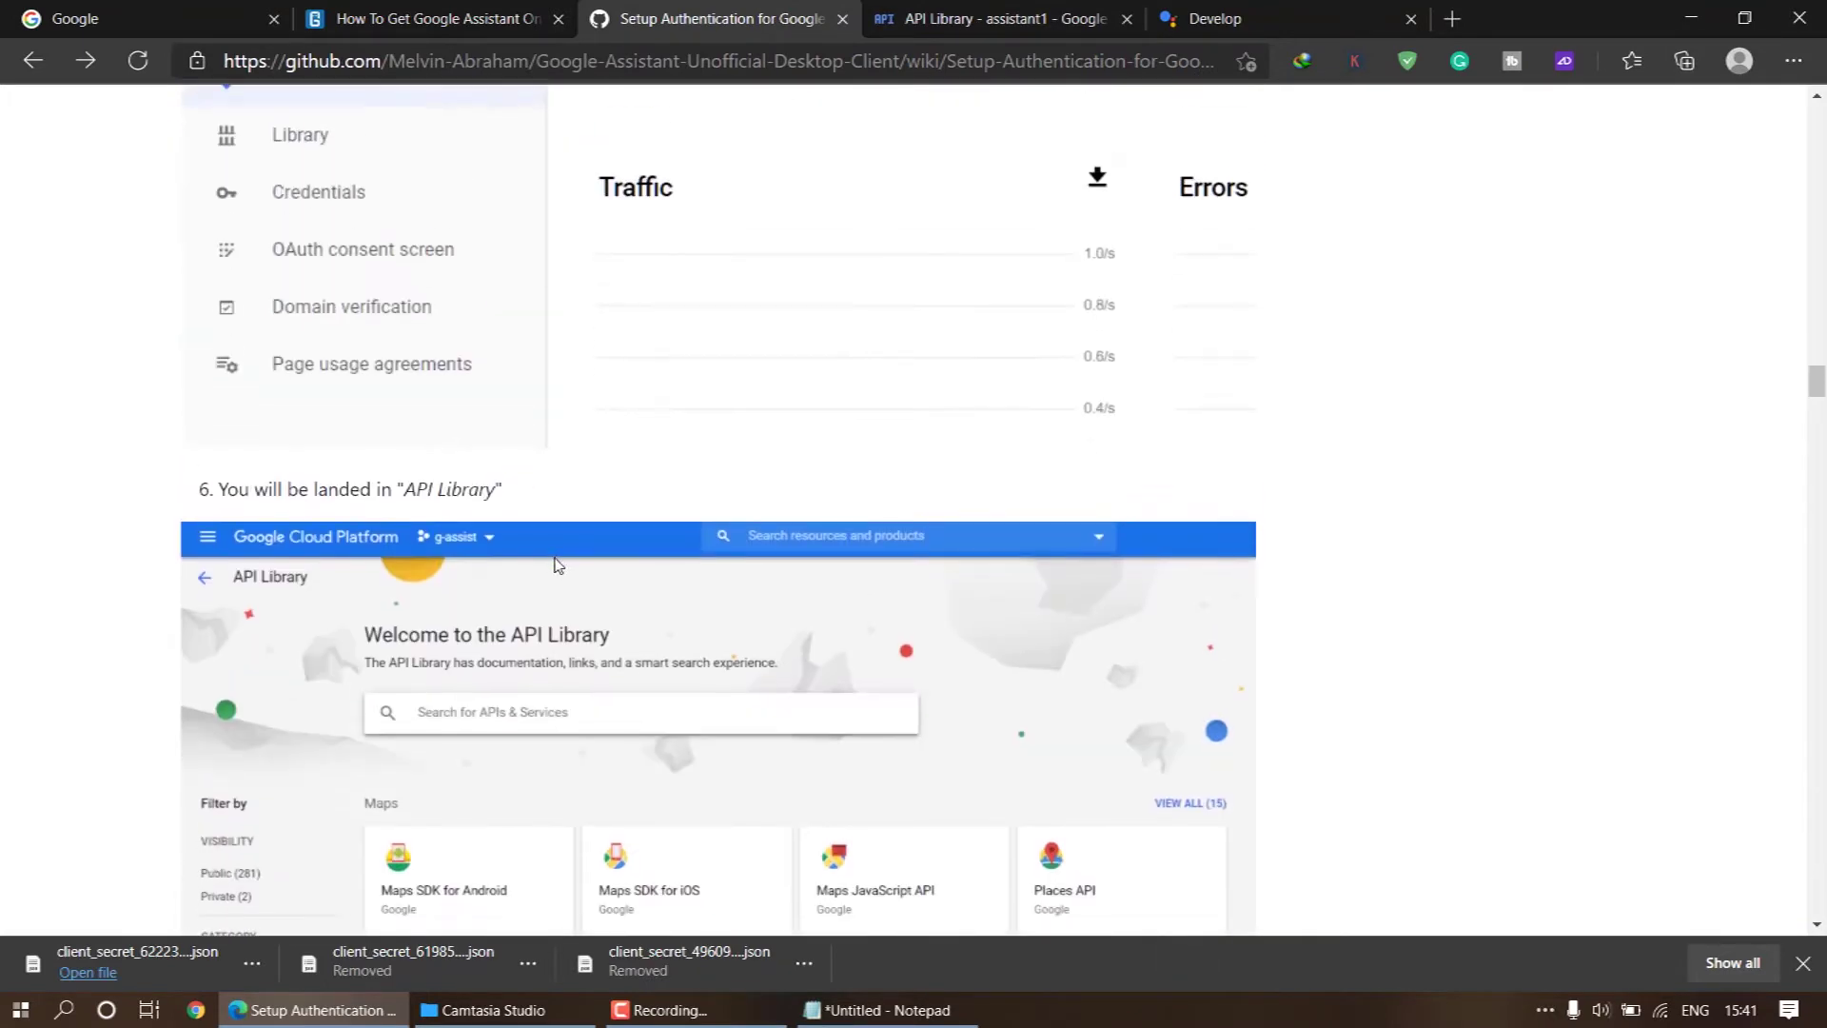
scroll(710, 643, "down", 6)
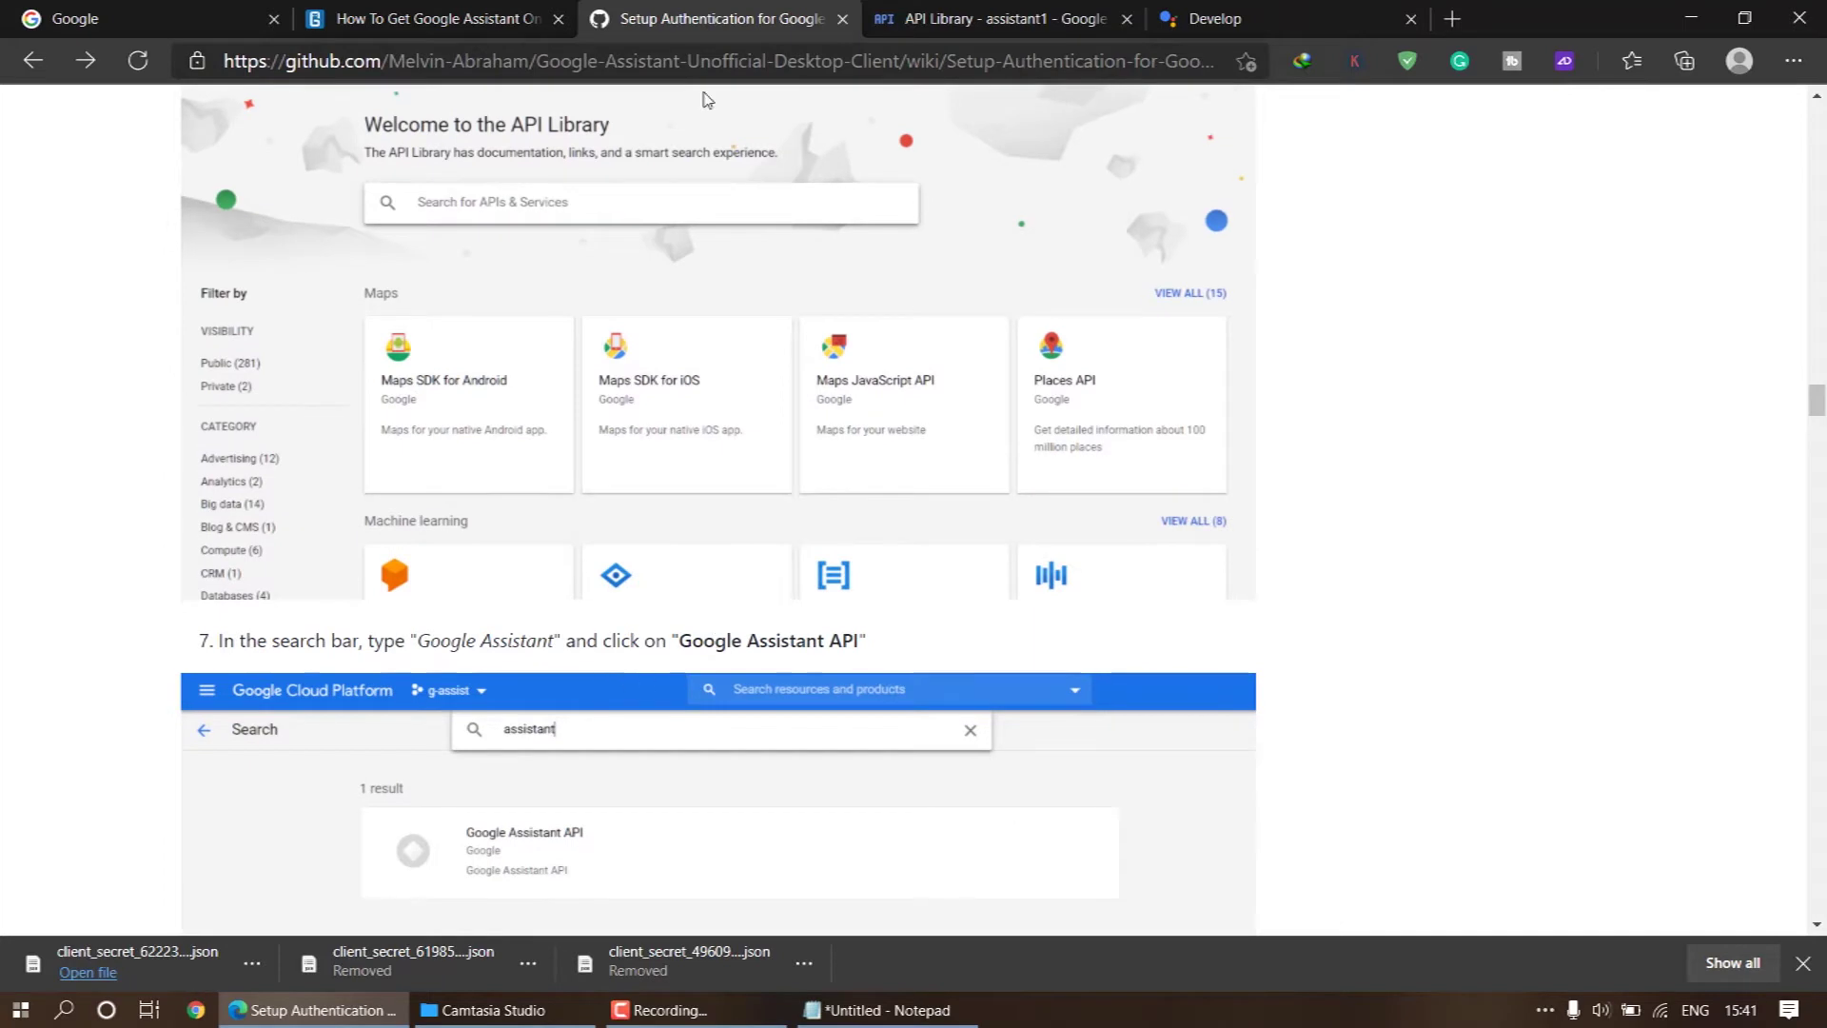
Step: Return to the API Library, search for "Google assistant API" and enable the Google Assistant API for the project
left_click(961, 18)
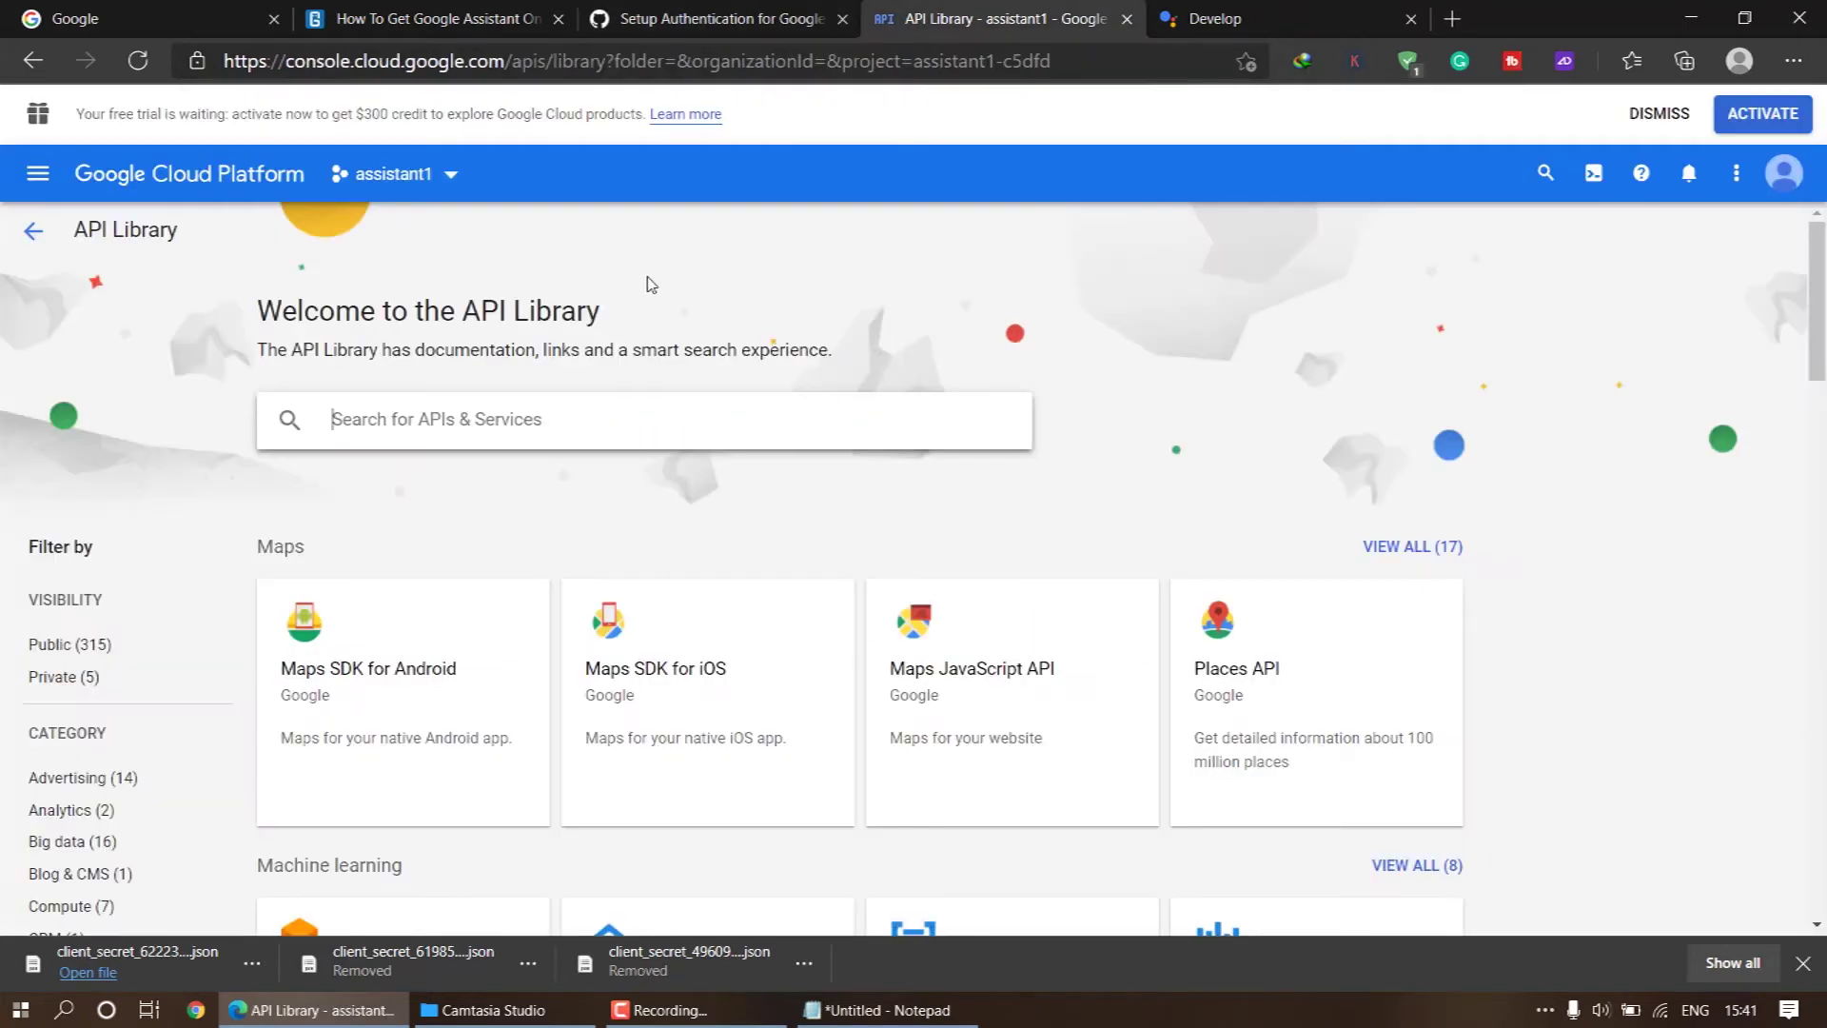
left_click(512, 416)
type("Gogle")
key("BackSpace")
key("BackSpace")
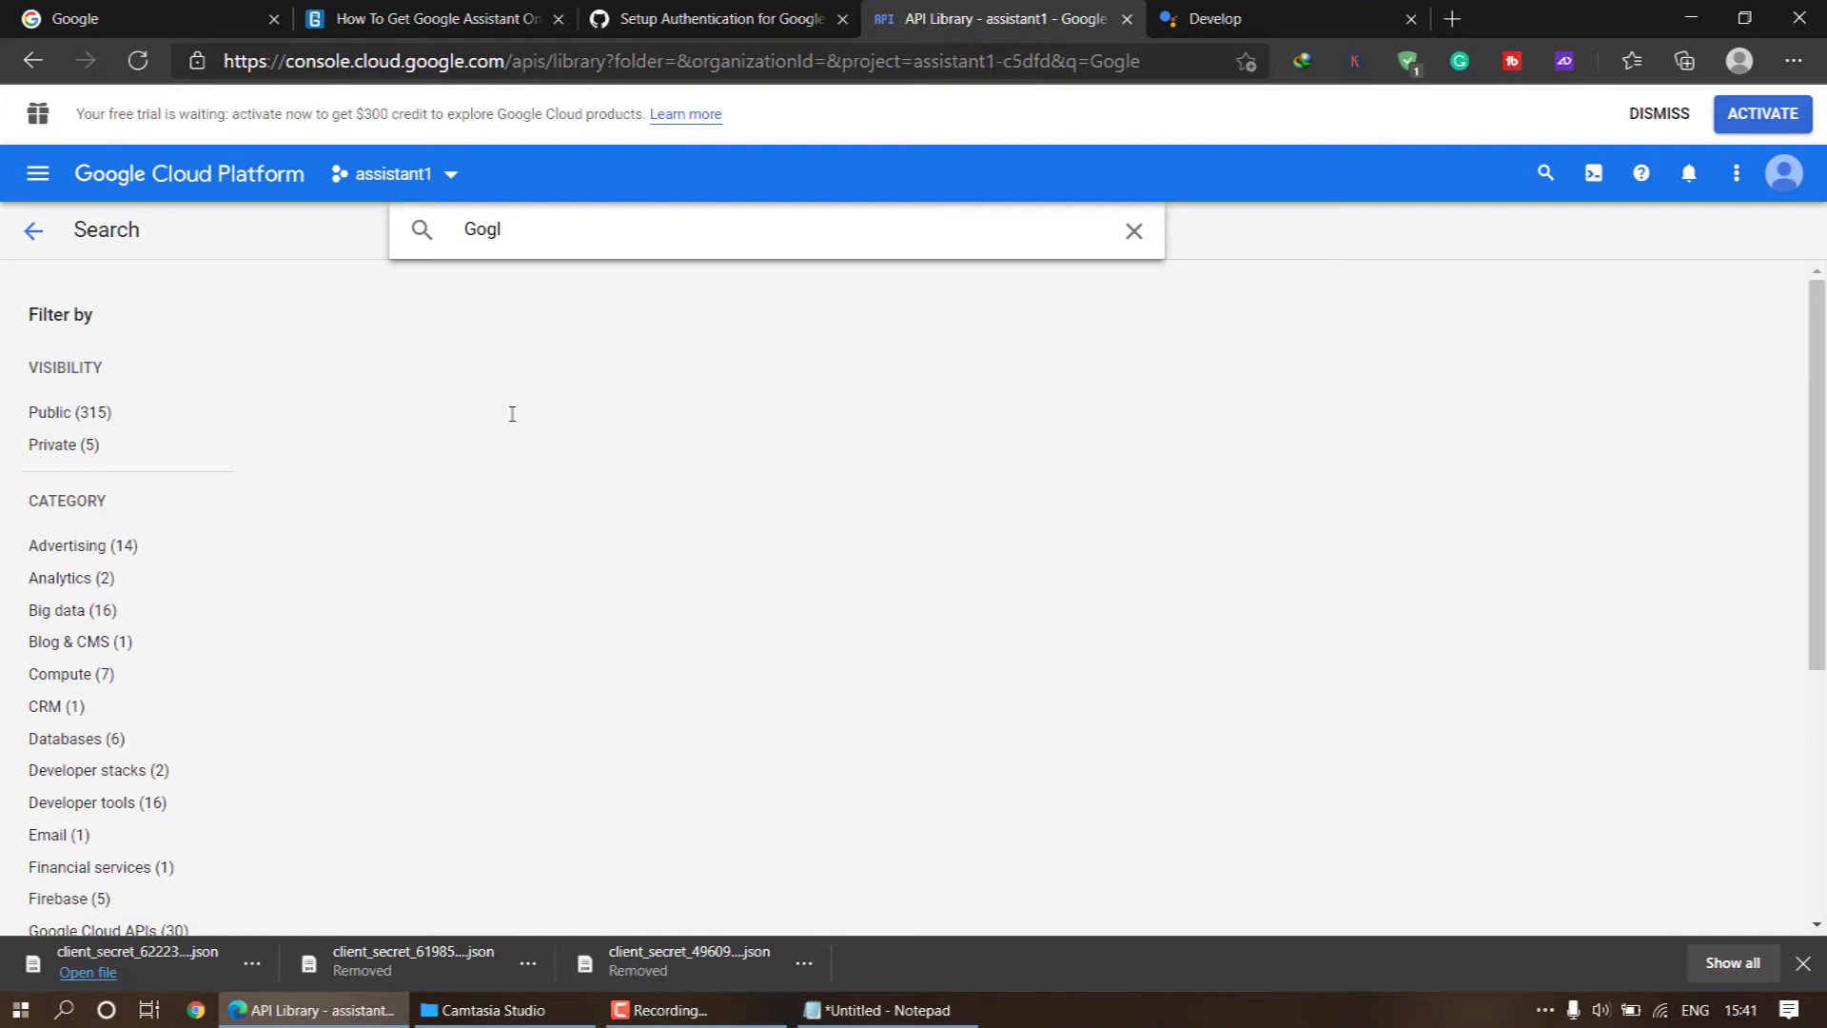
key("BackSpace")
type("ogle a")
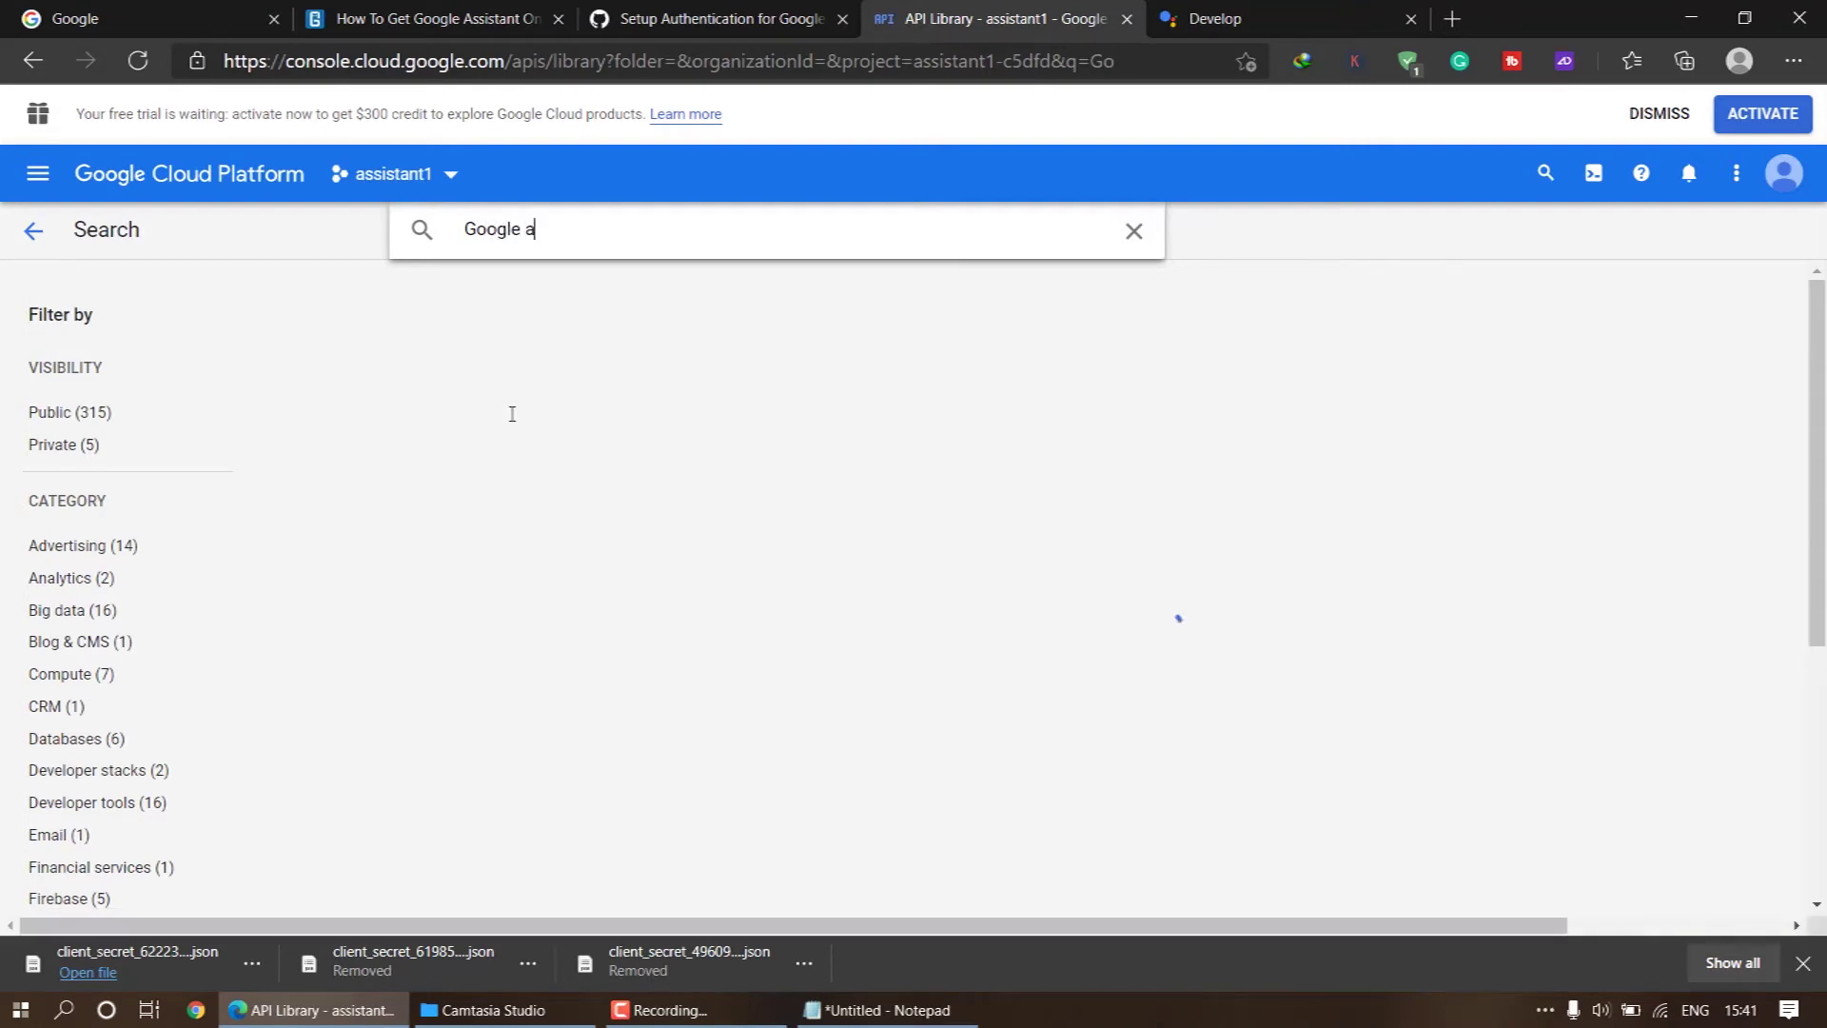
type("ssistant API")
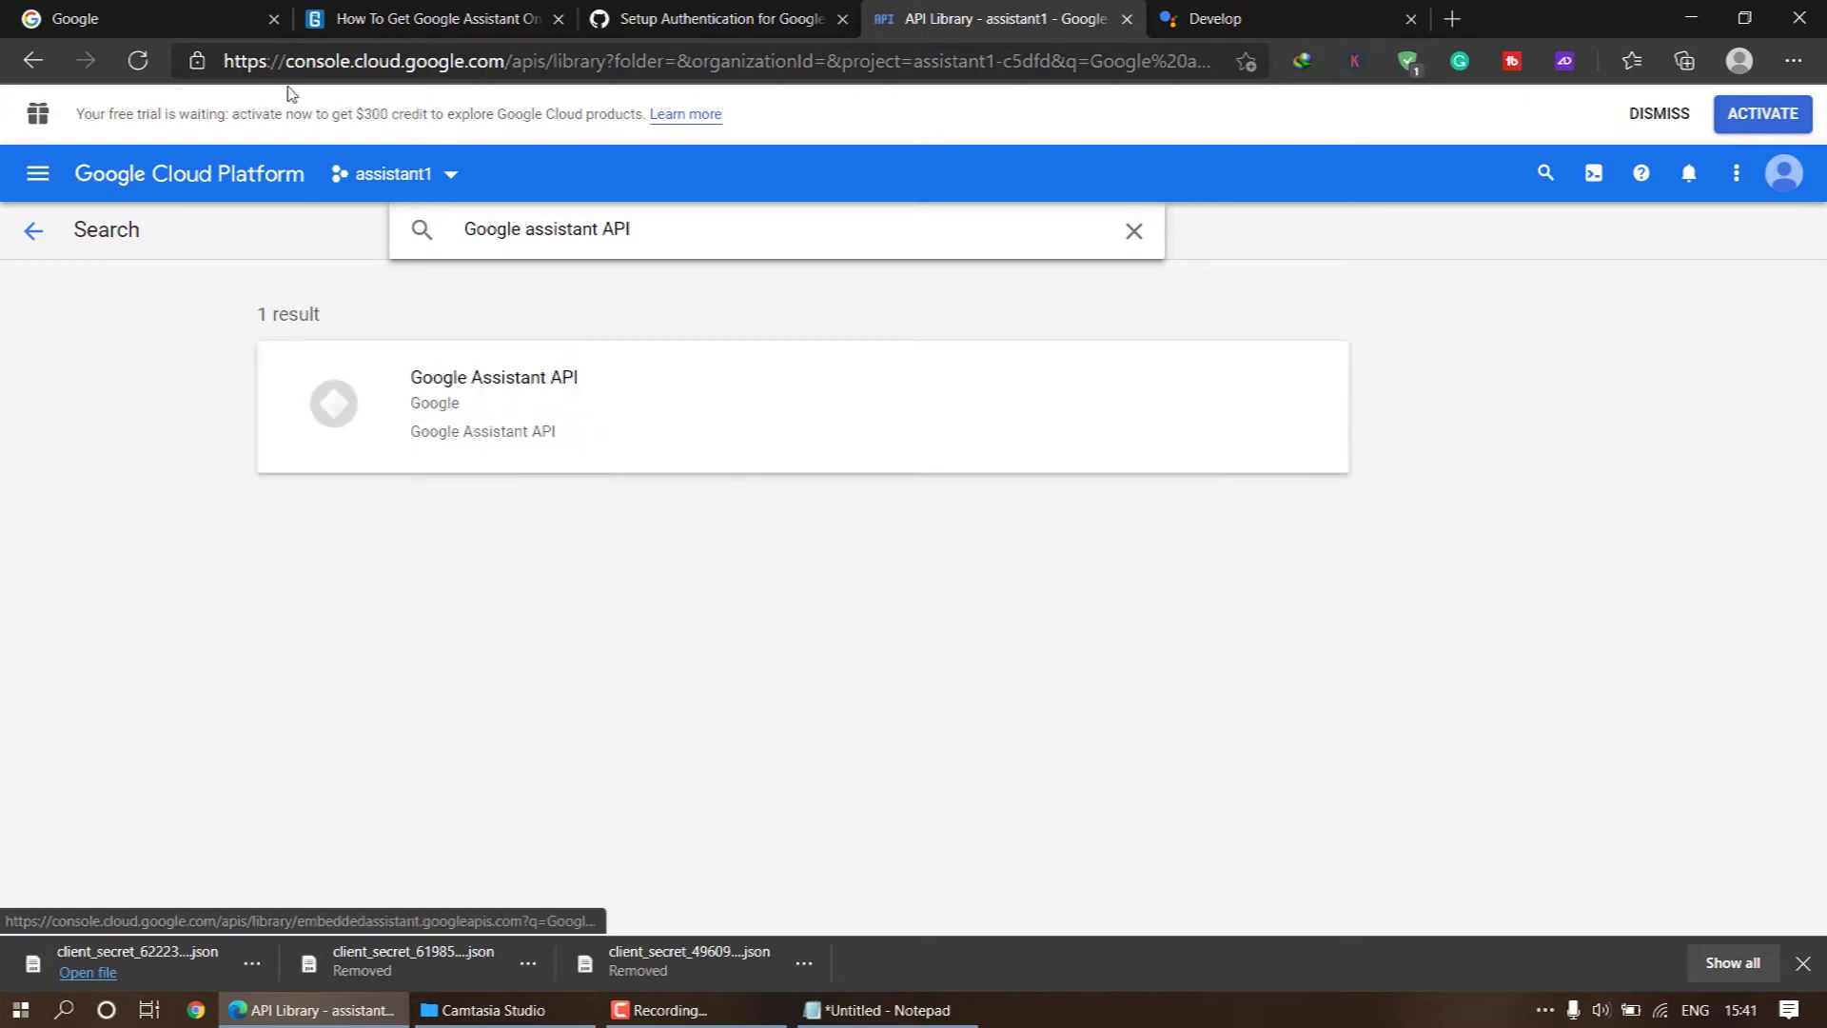
left_click(490, 415)
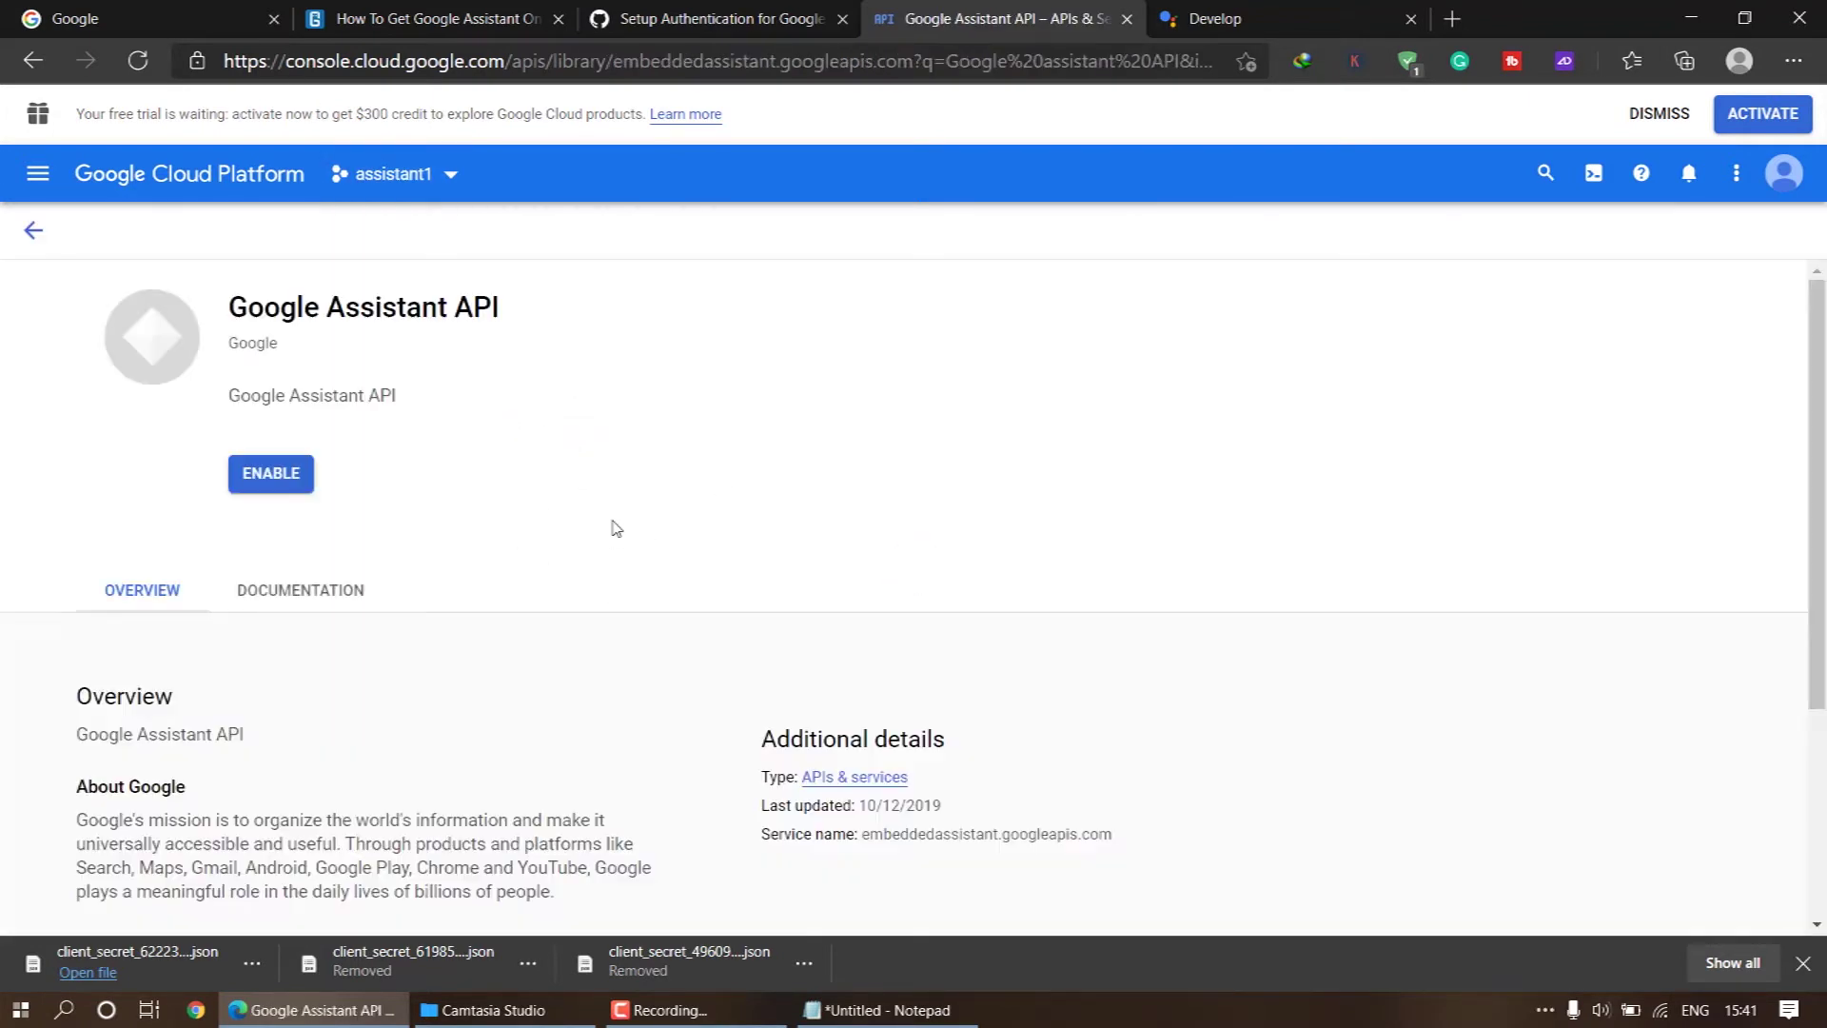
left_click(278, 476)
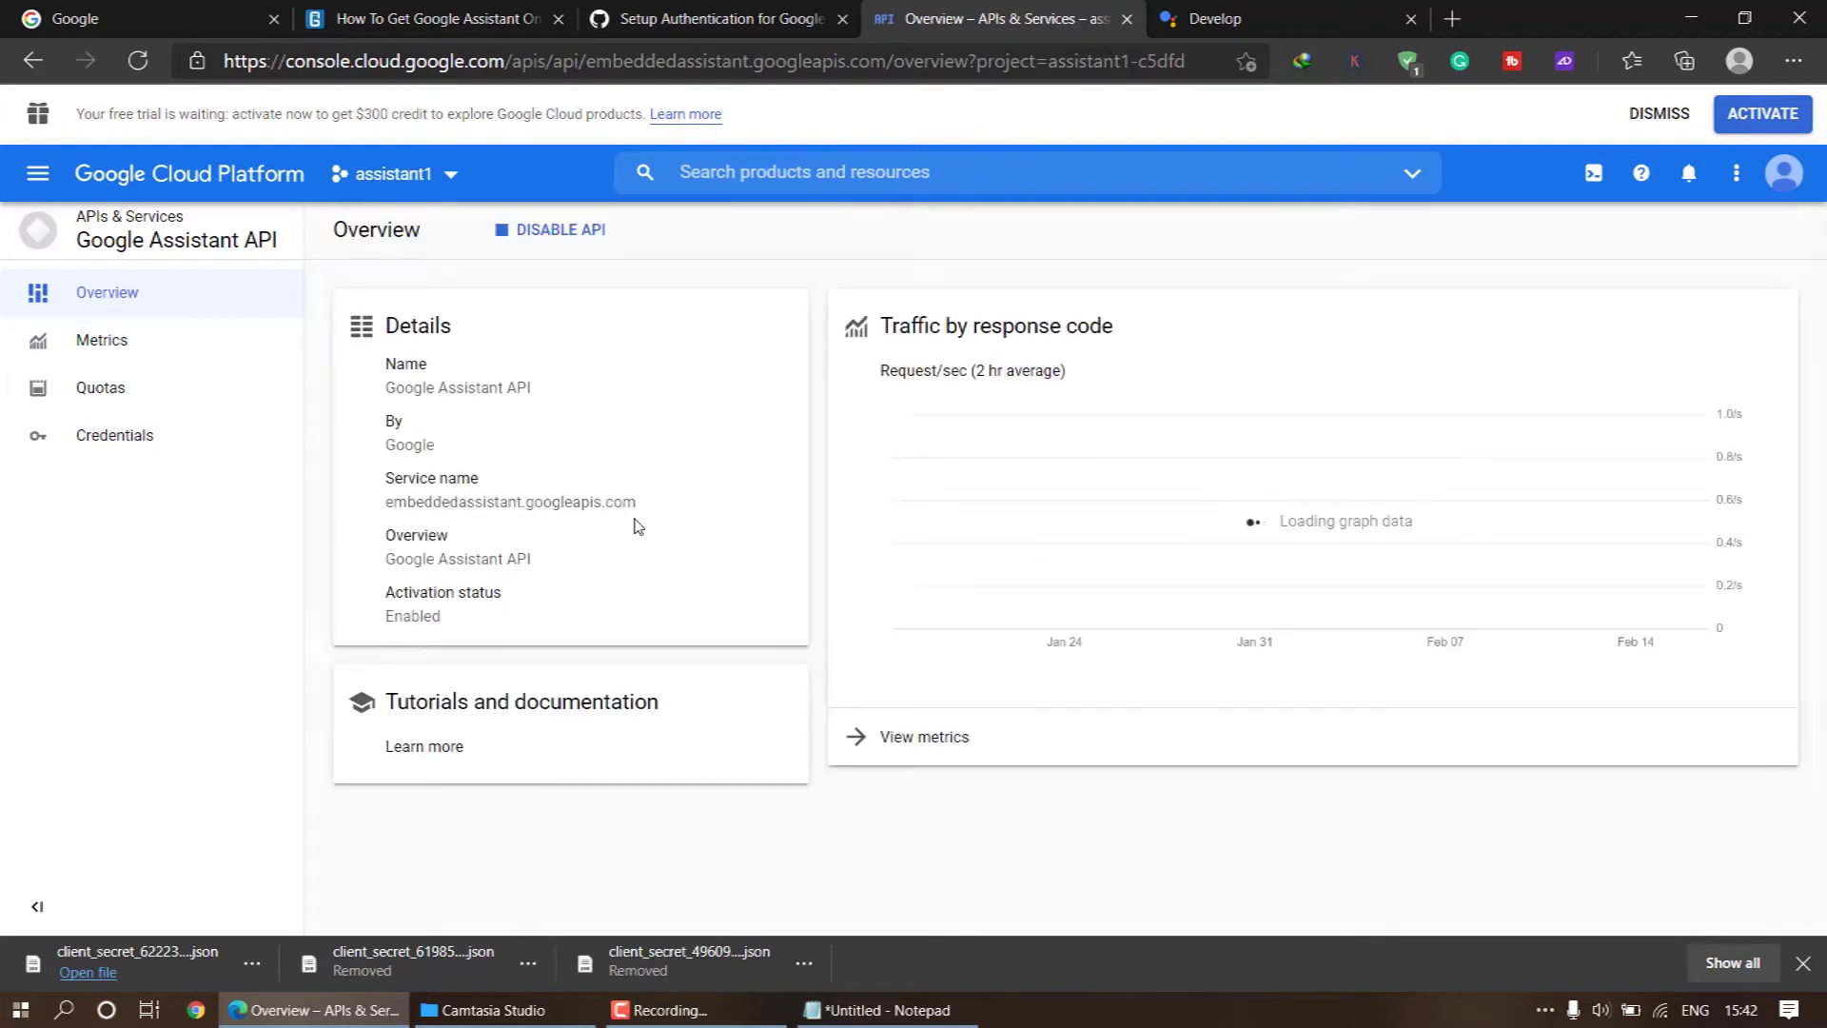
Step: Start configuring the consent screen from the Google Assistant API's credentials page and create it with the External user type
left_click(38, 174)
left_click(38, 174)
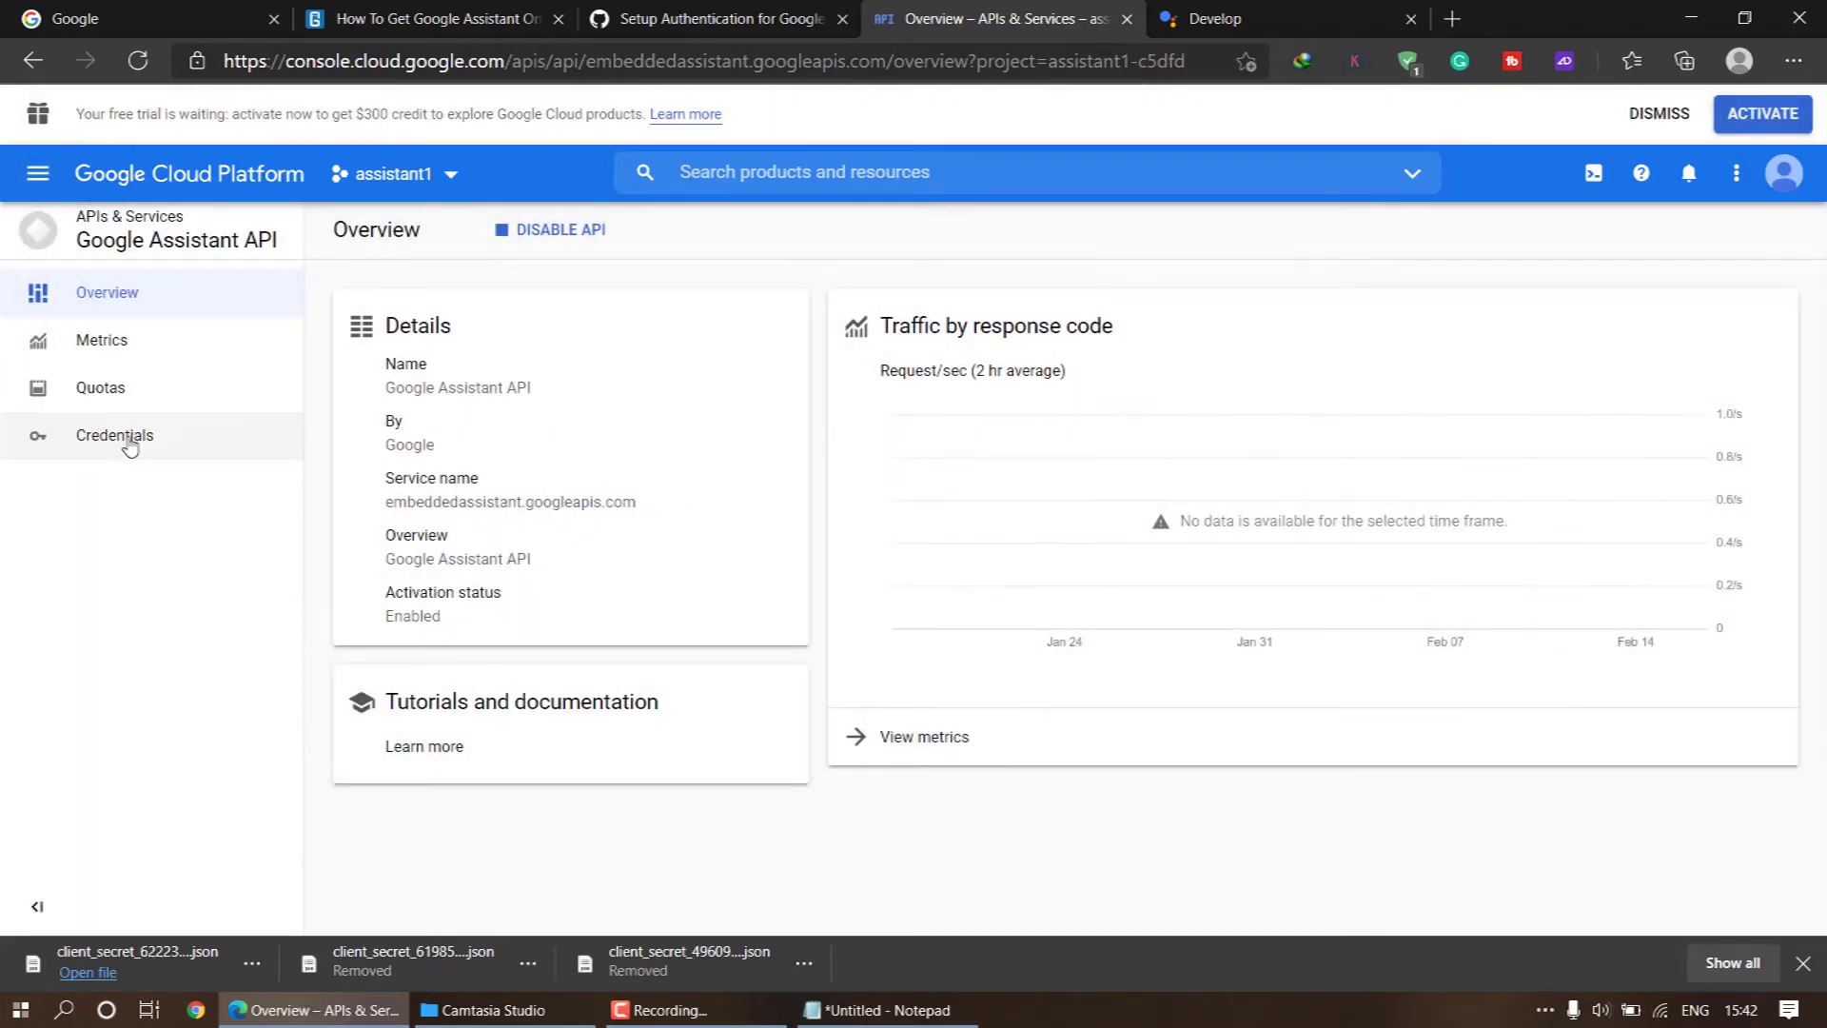
left_click(124, 443)
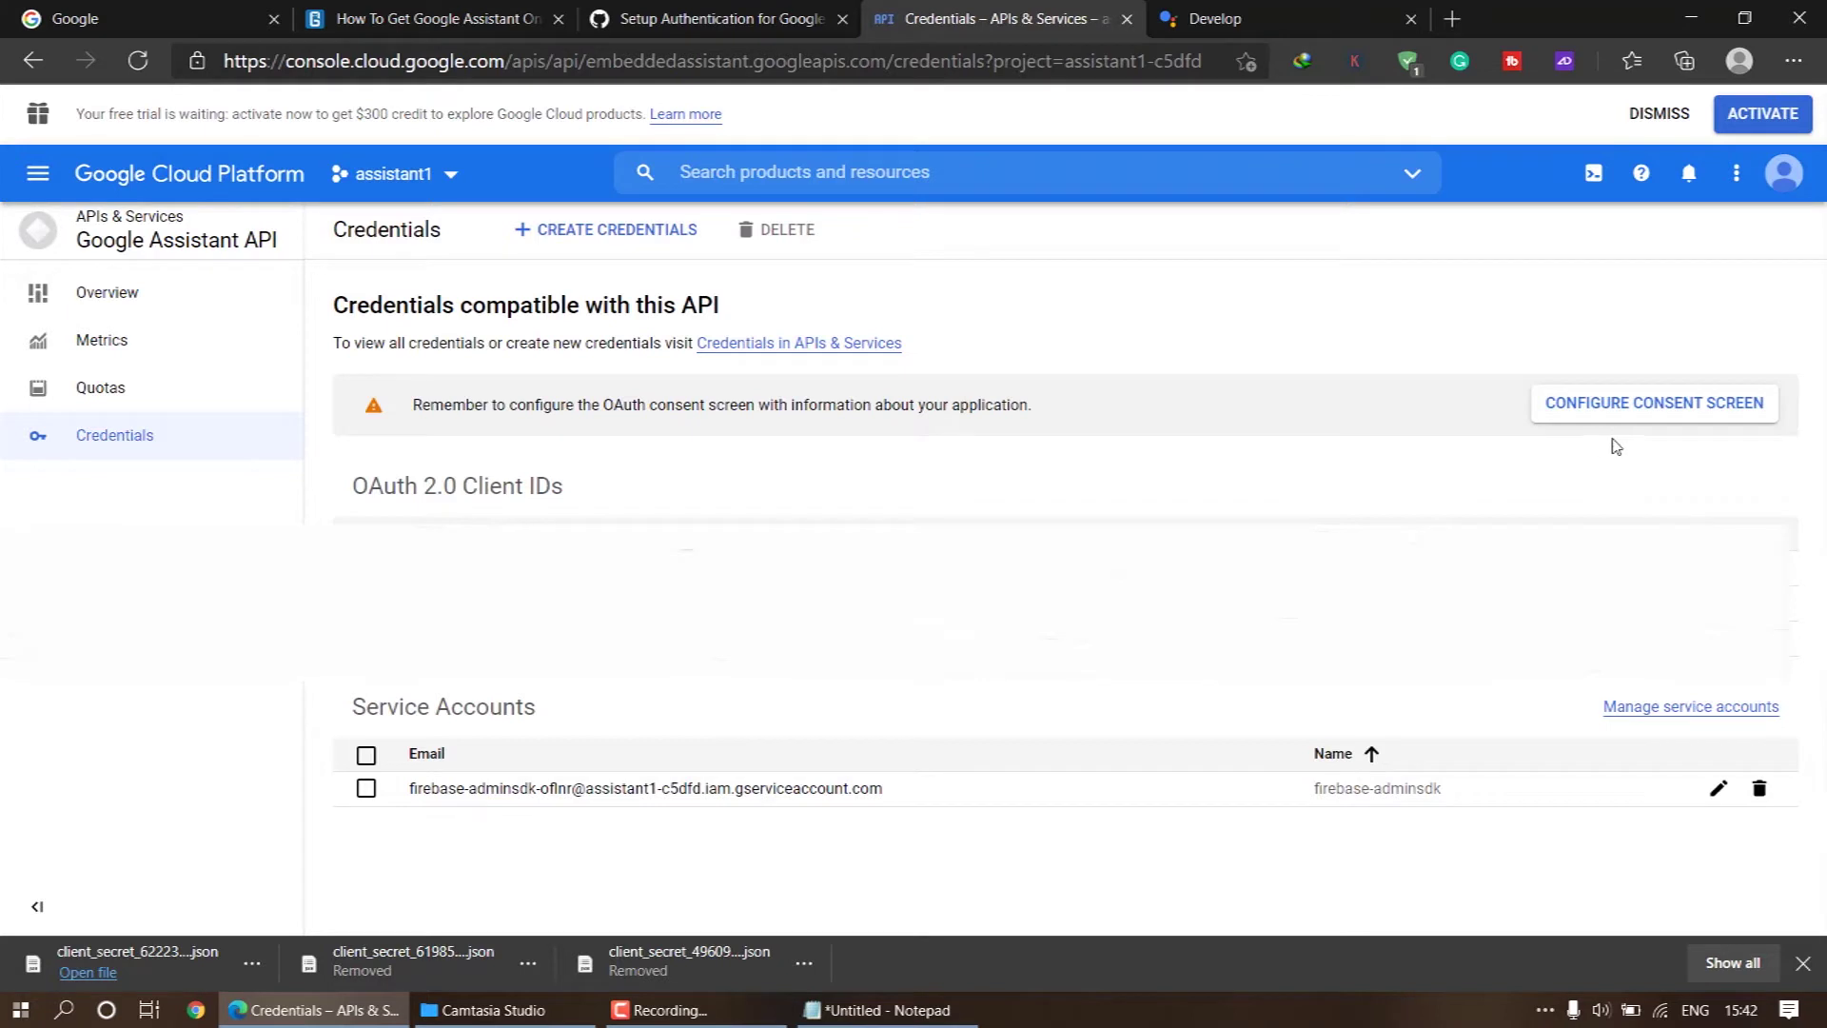
left_click(1647, 408)
left_click(1648, 408)
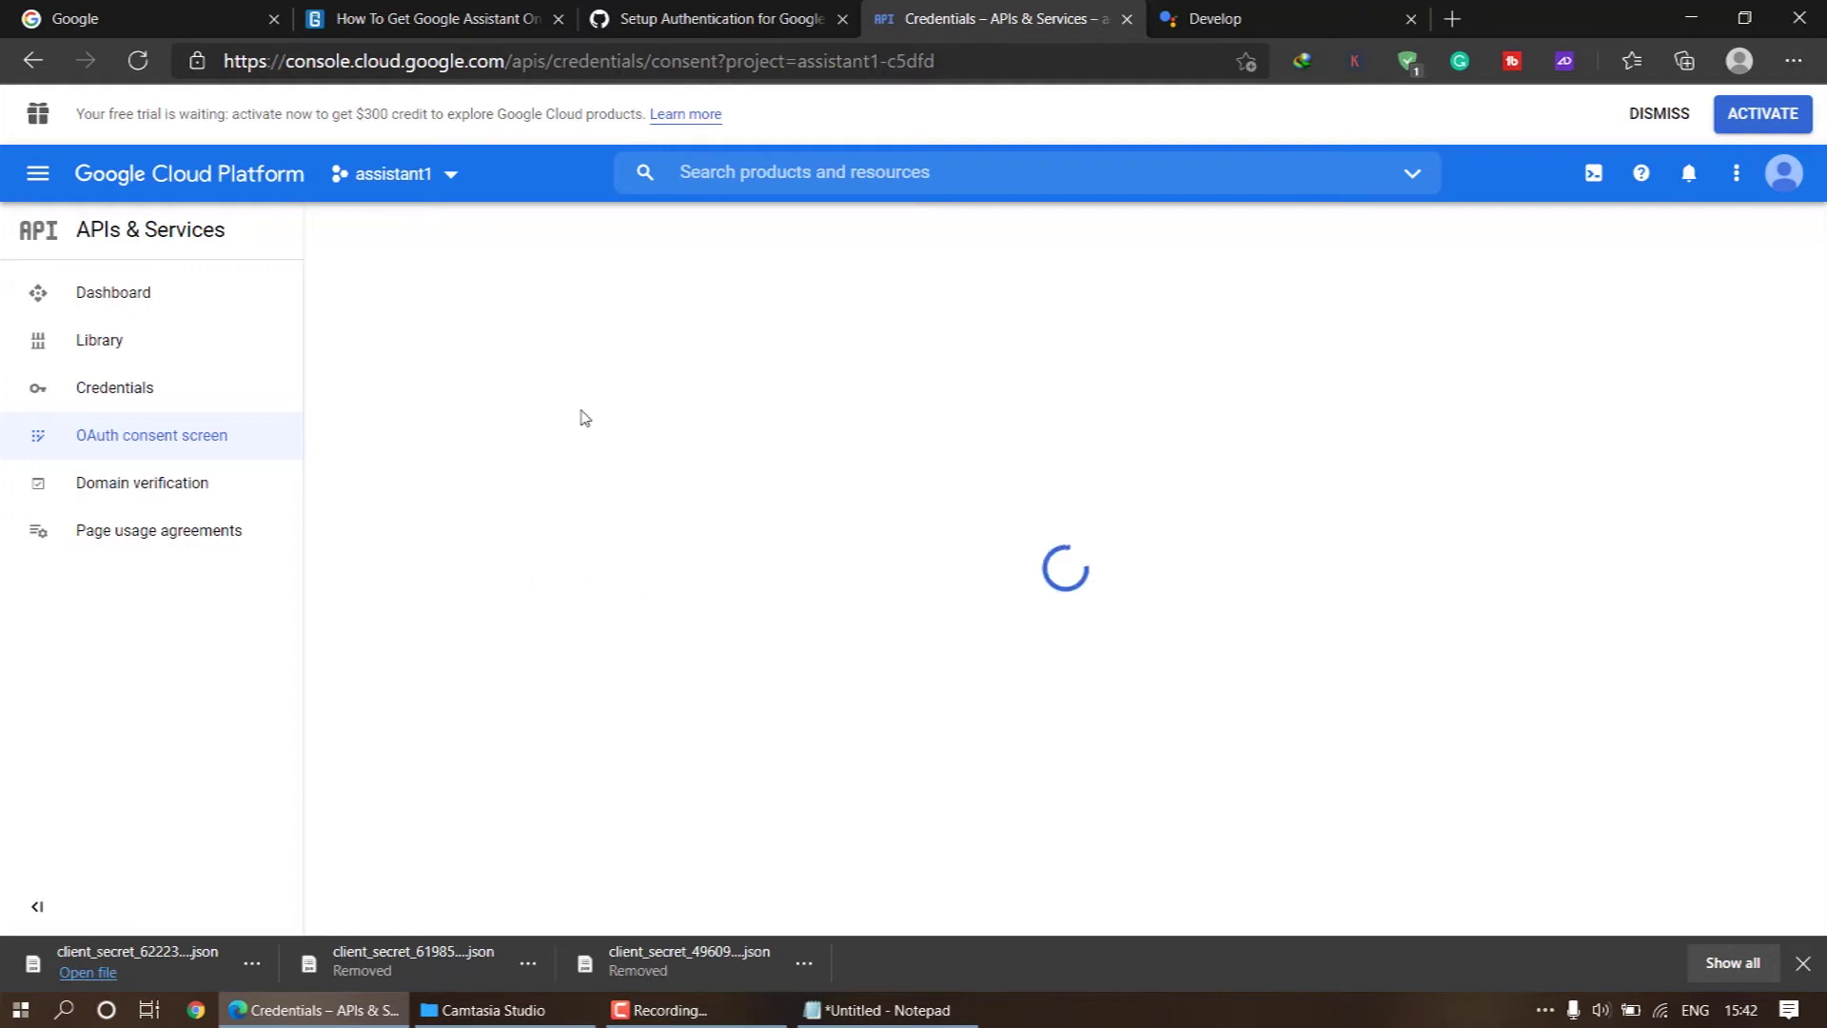
left_click(343, 524)
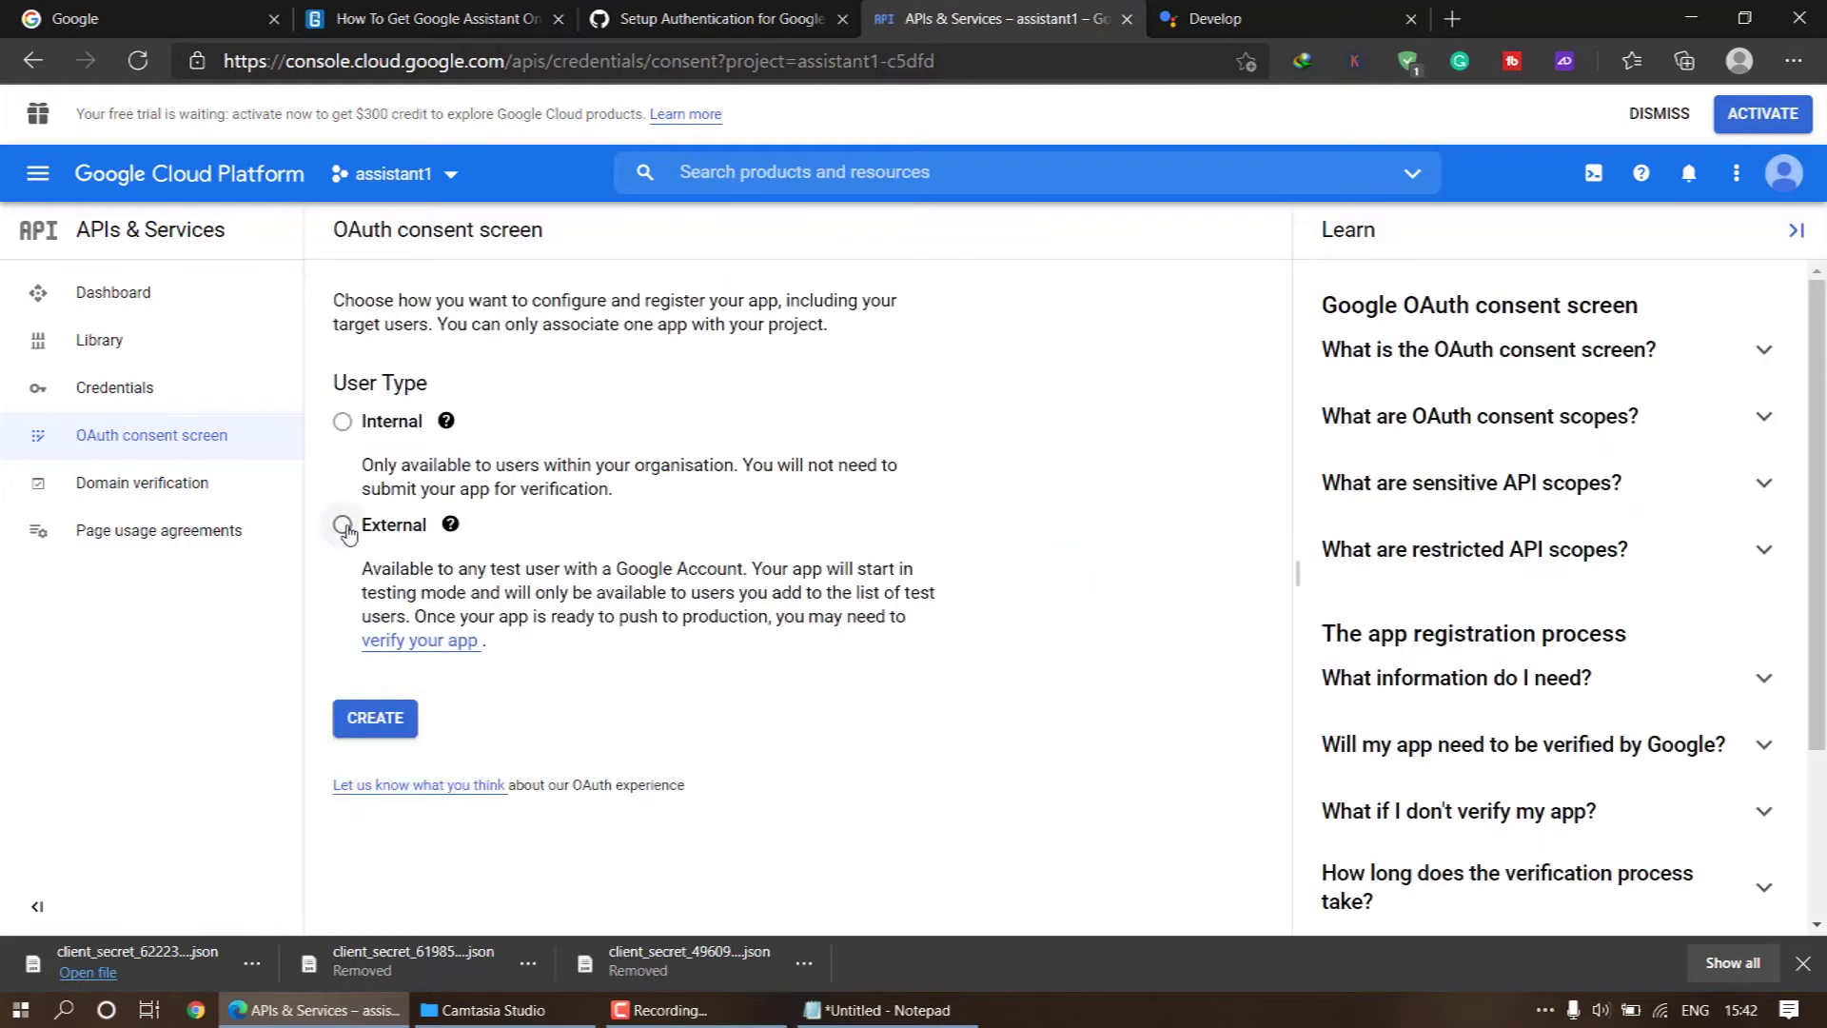
left_click(368, 718)
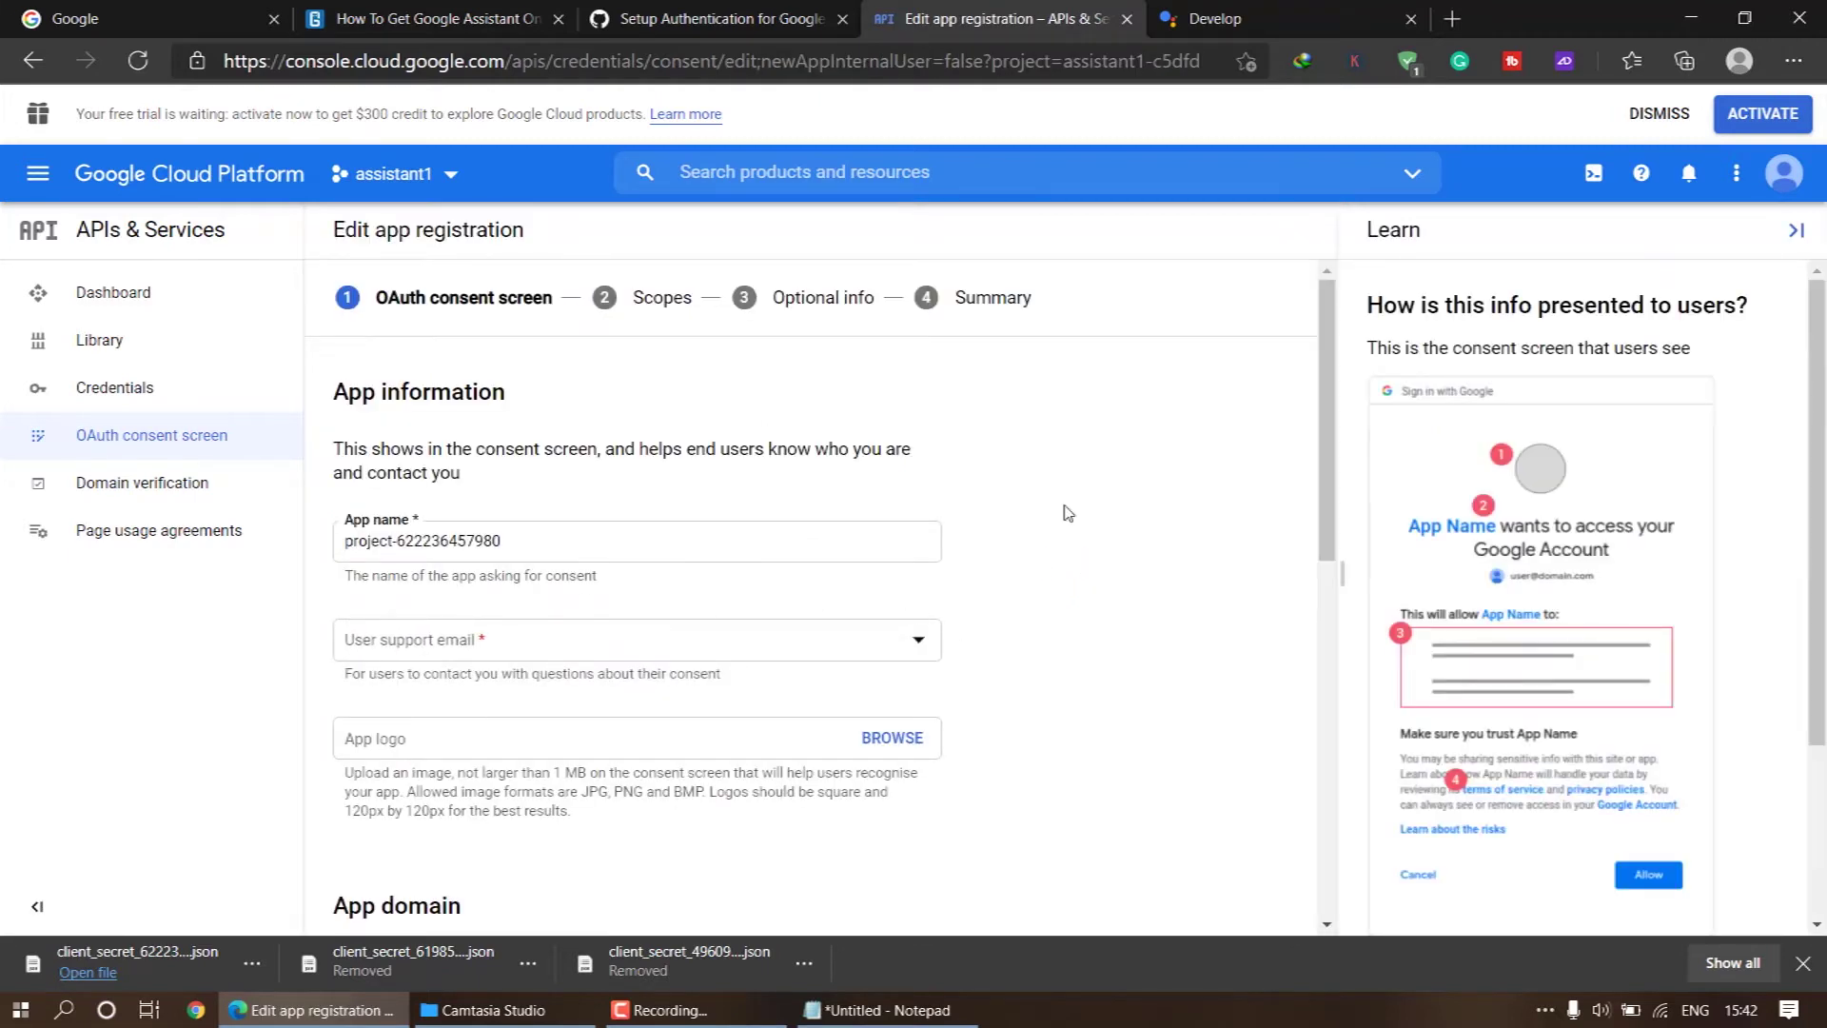
Step: Select the user support email and fill in the developer contact's email address in the app registration
scroll(969, 529, "down", 2)
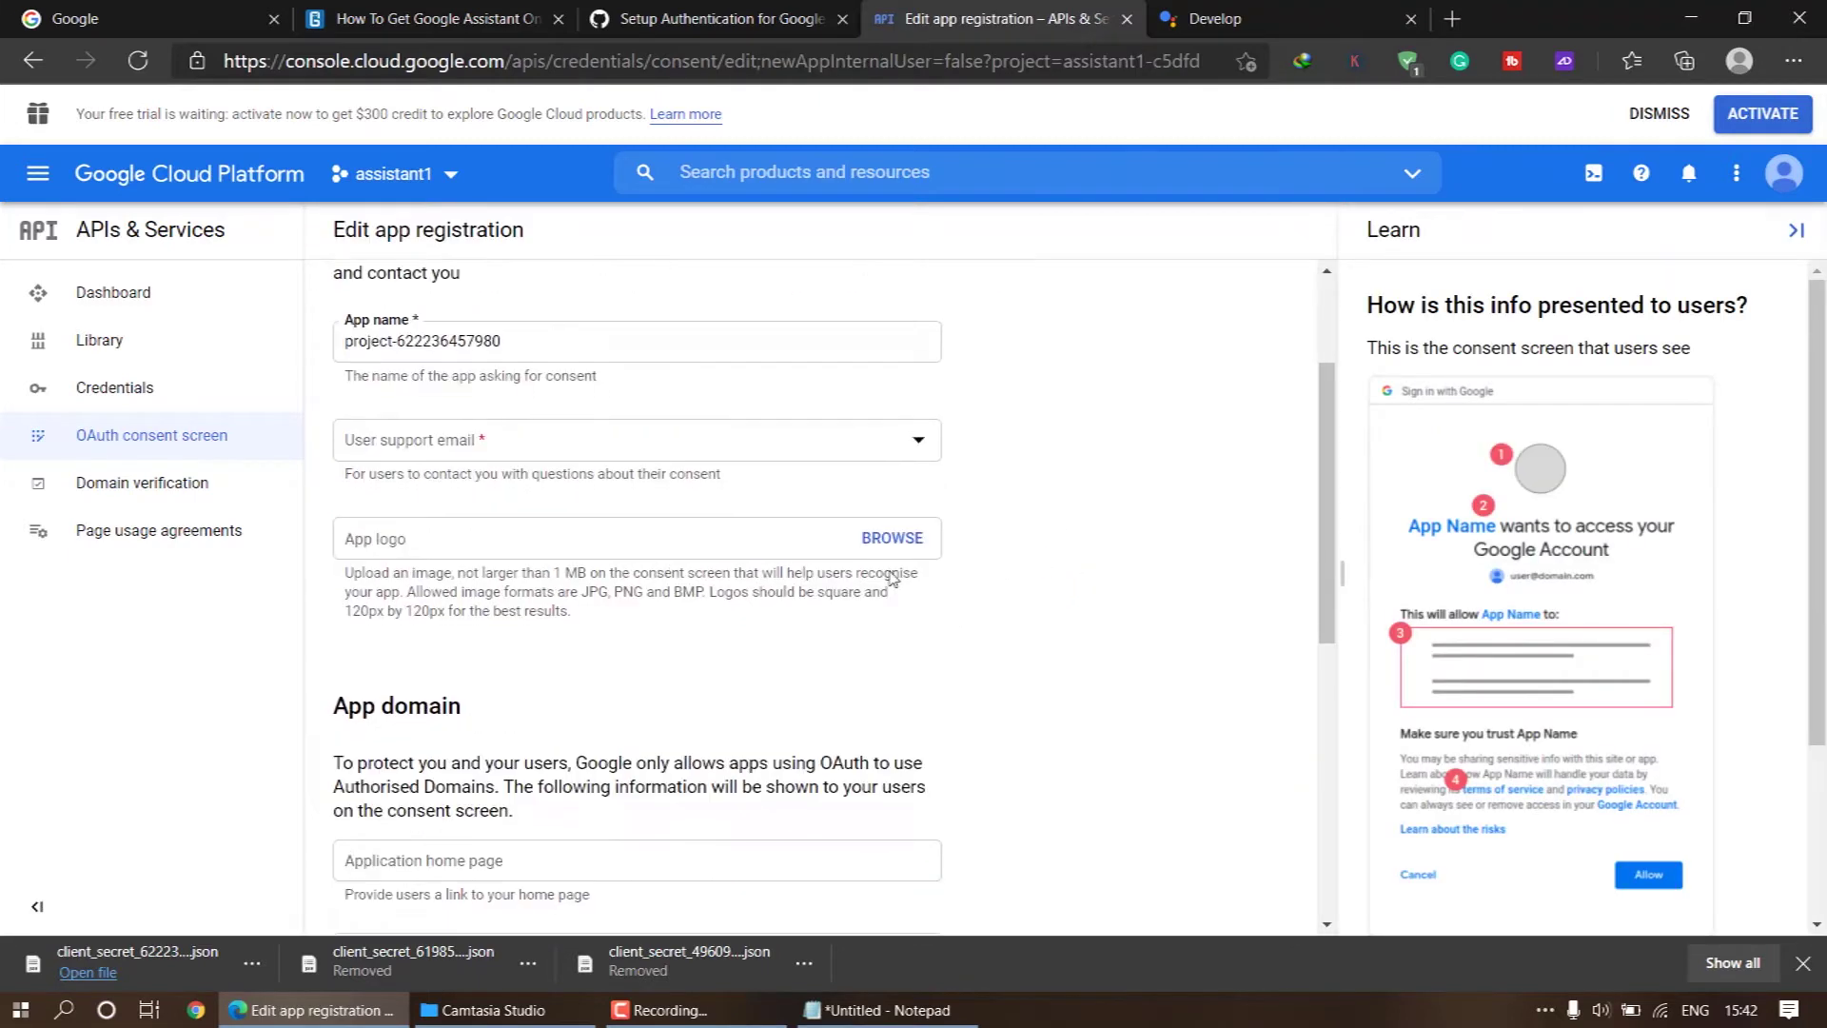
left_click(609, 452)
left_click(609, 449)
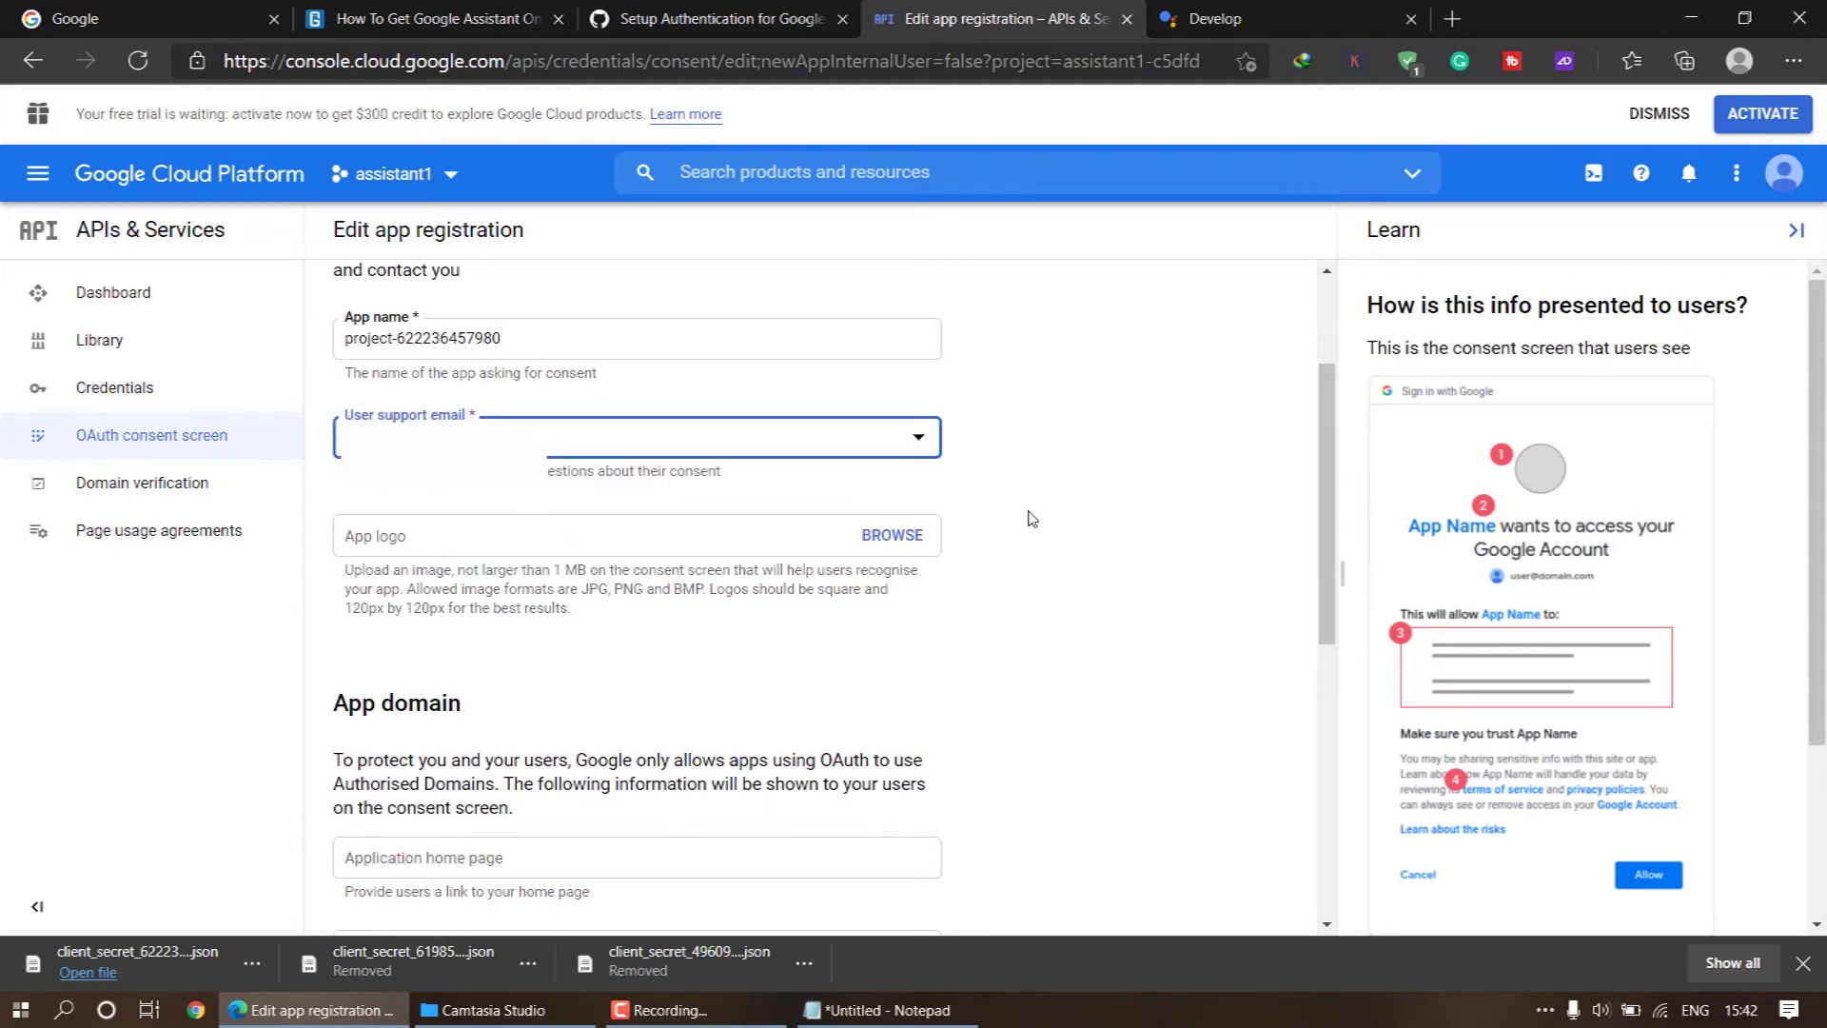
left_click(752, 447)
scroll(752, 447, "up", 2)
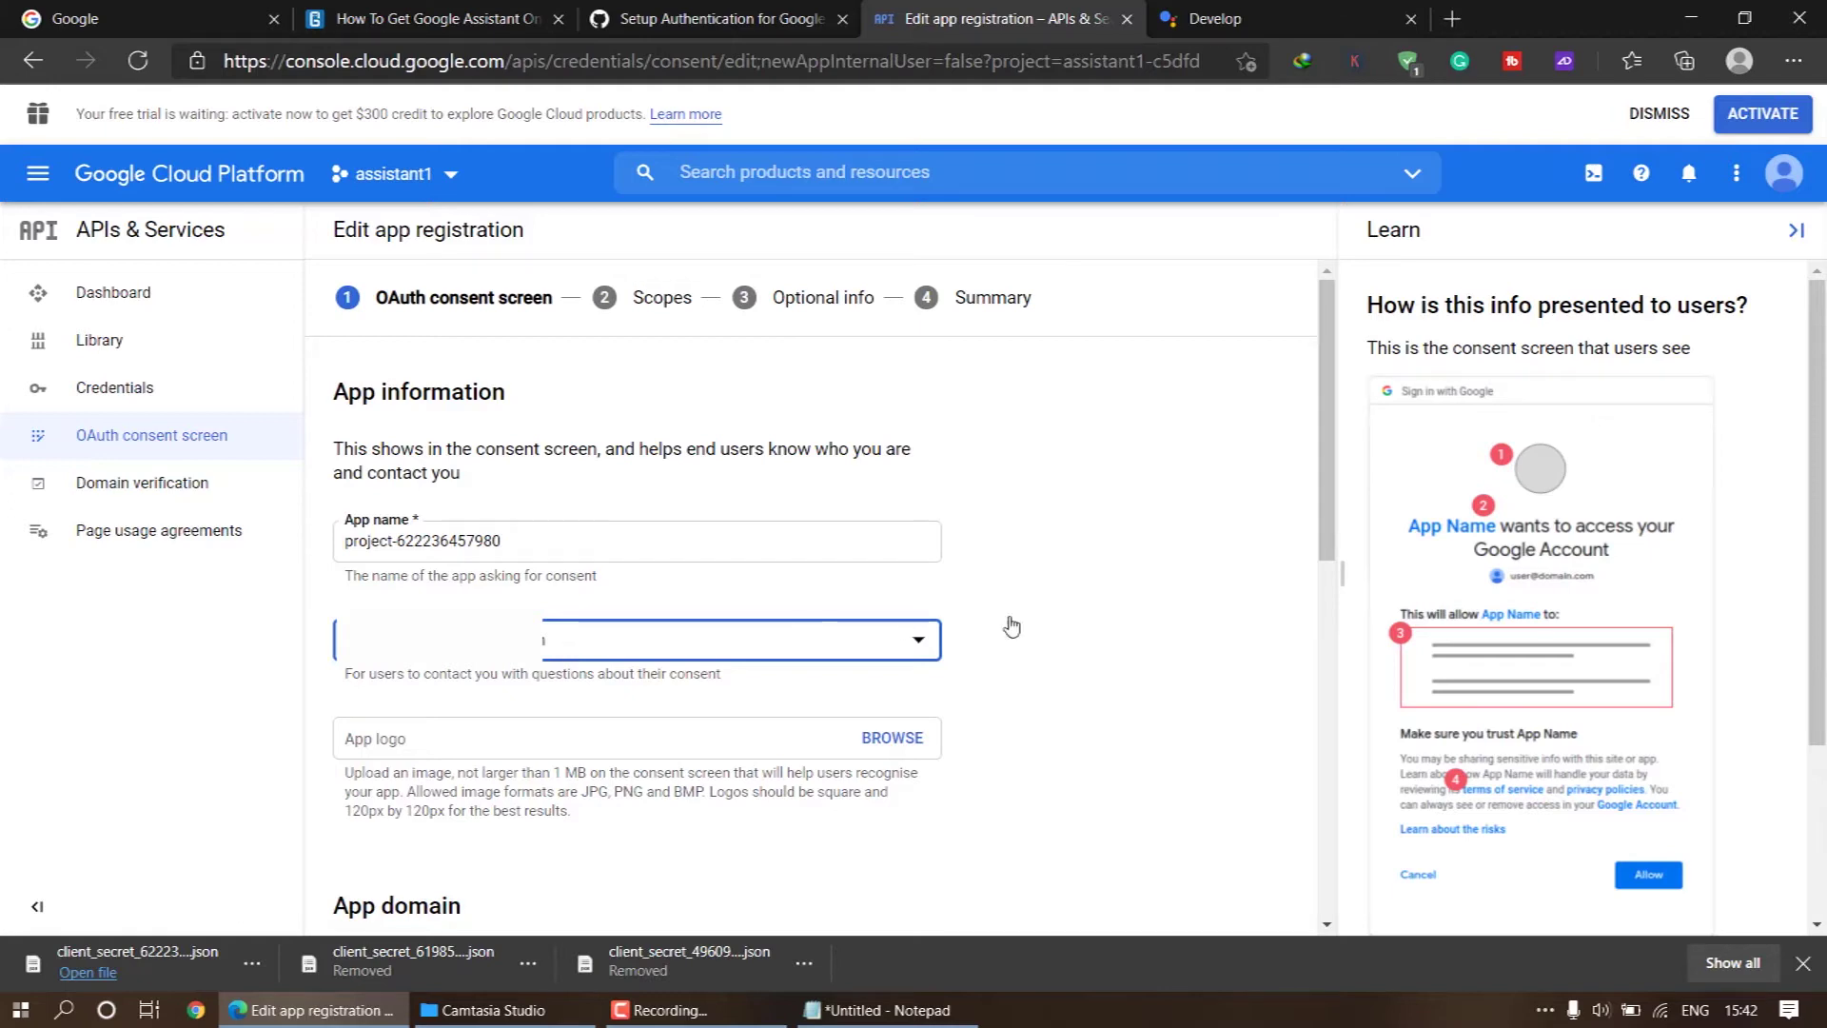
scroll(1094, 618, "down", 7)
scroll(1107, 611, "down", 2)
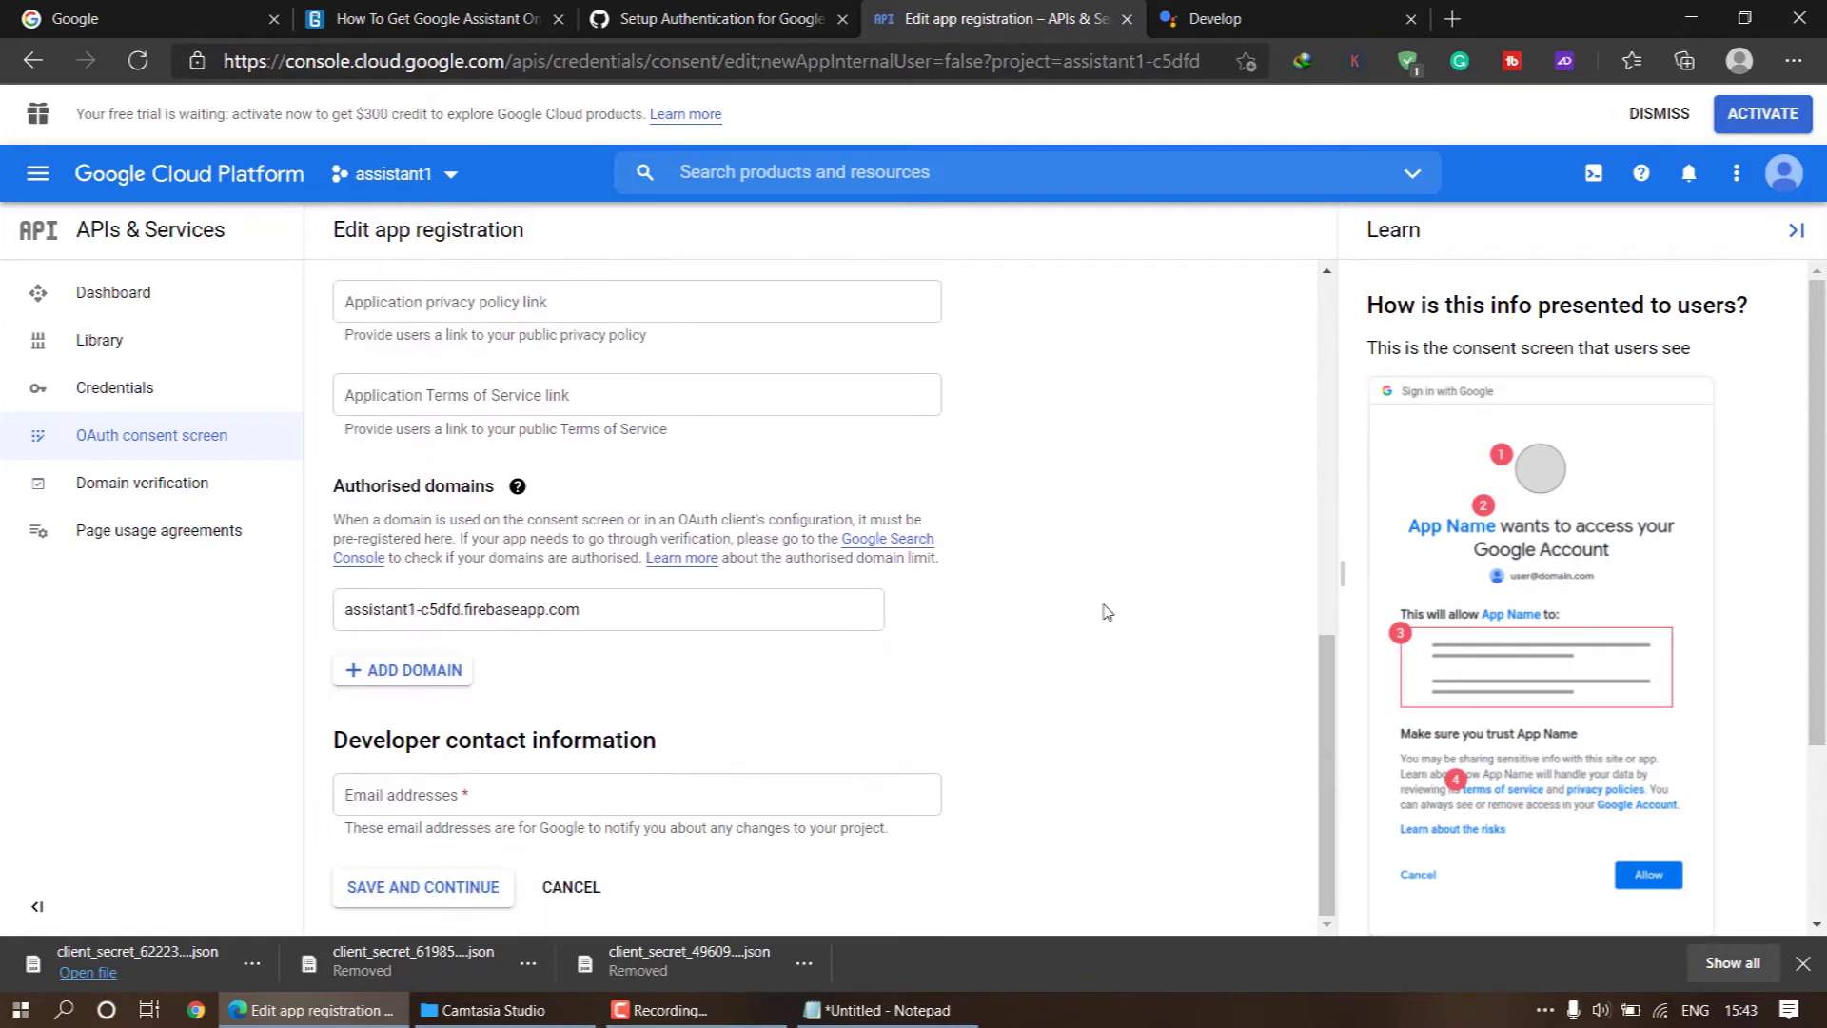
left_click(511, 794)
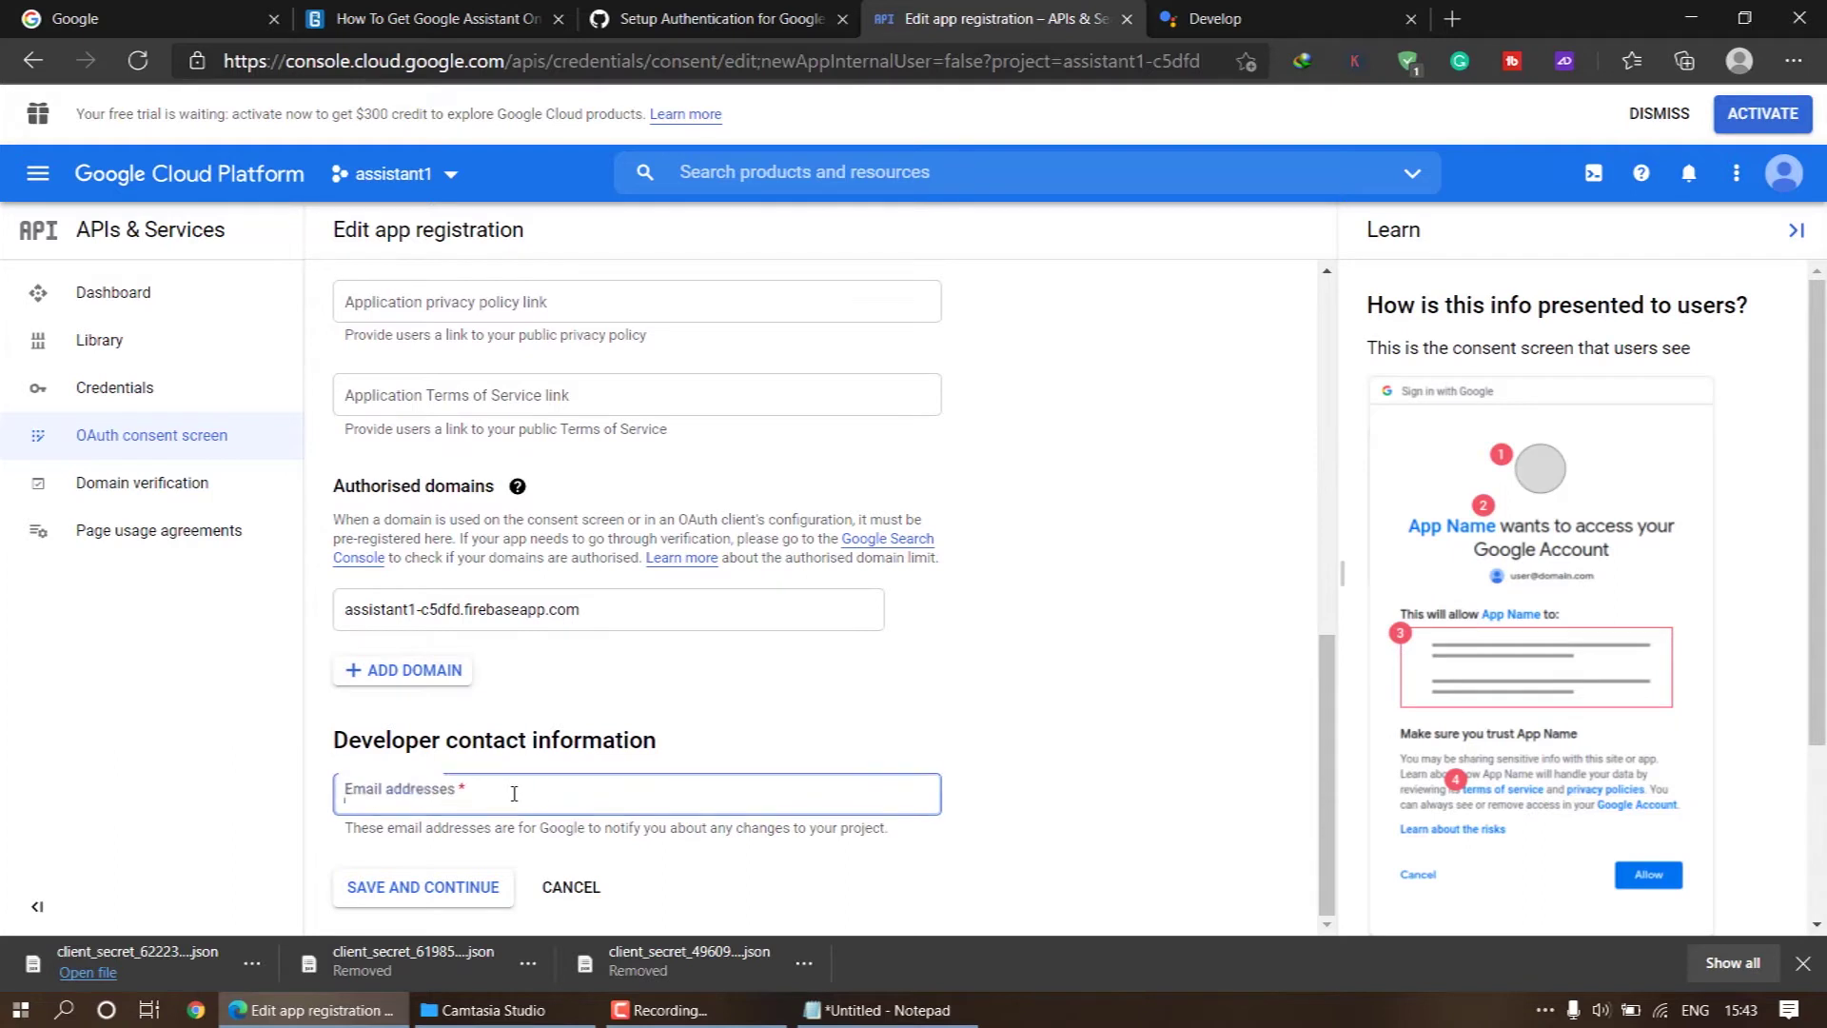
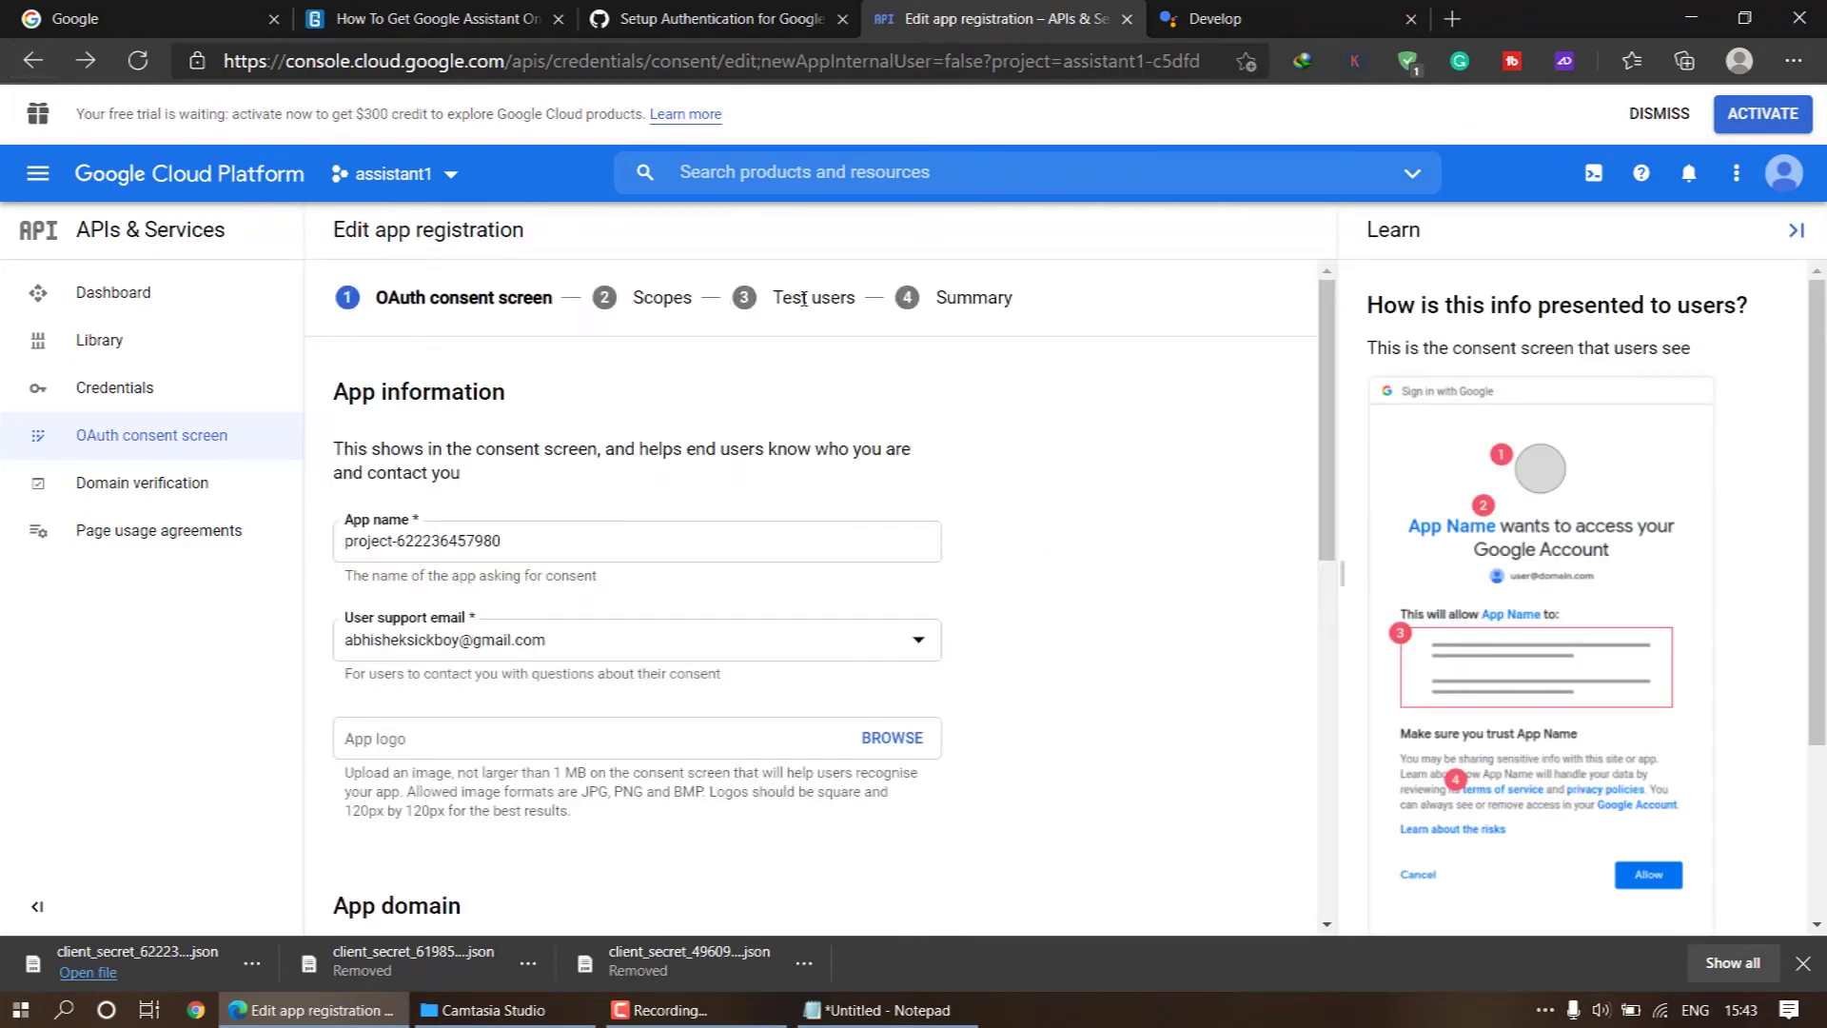
Step: Save the OAuth consent screen's app information and continue through the Scopes stage without adding any scopes
left_click_drag(773, 301, 894, 302)
left_click(1083, 610)
scroll(890, 618, "down", 9)
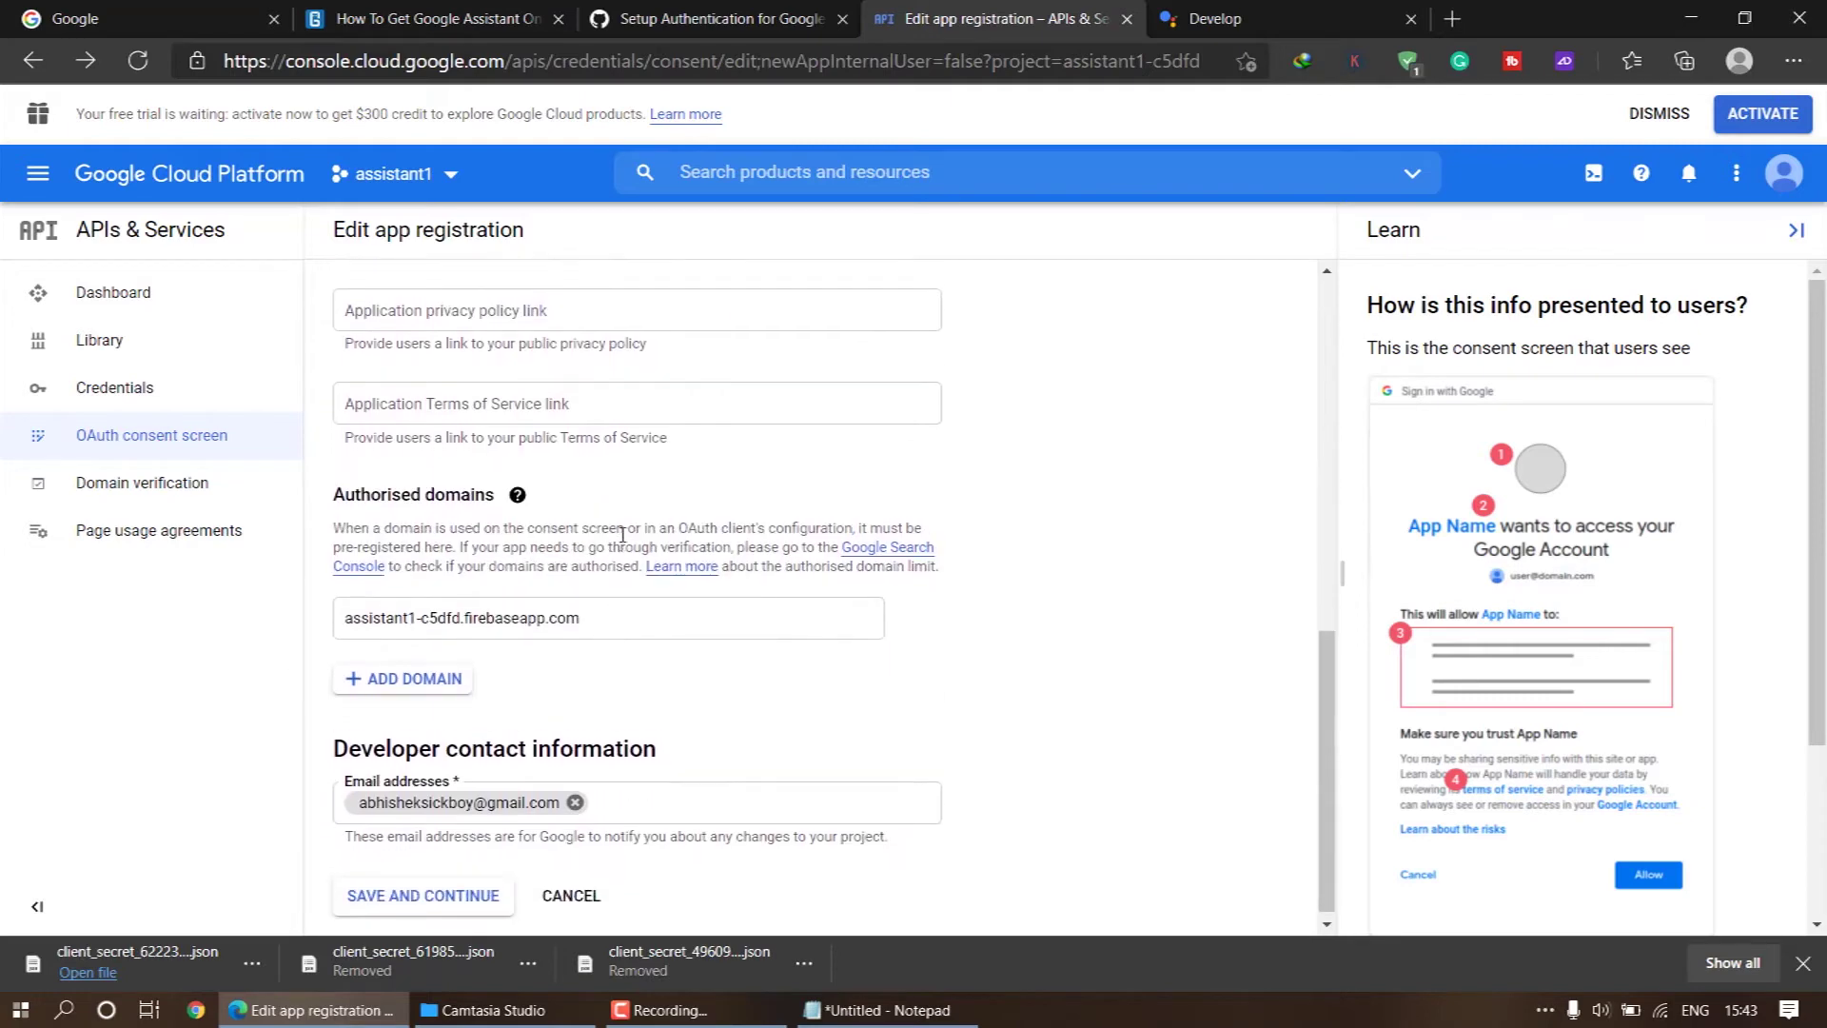
scroll(666, 714, "up", 5)
scroll(704, 758, "down", 5)
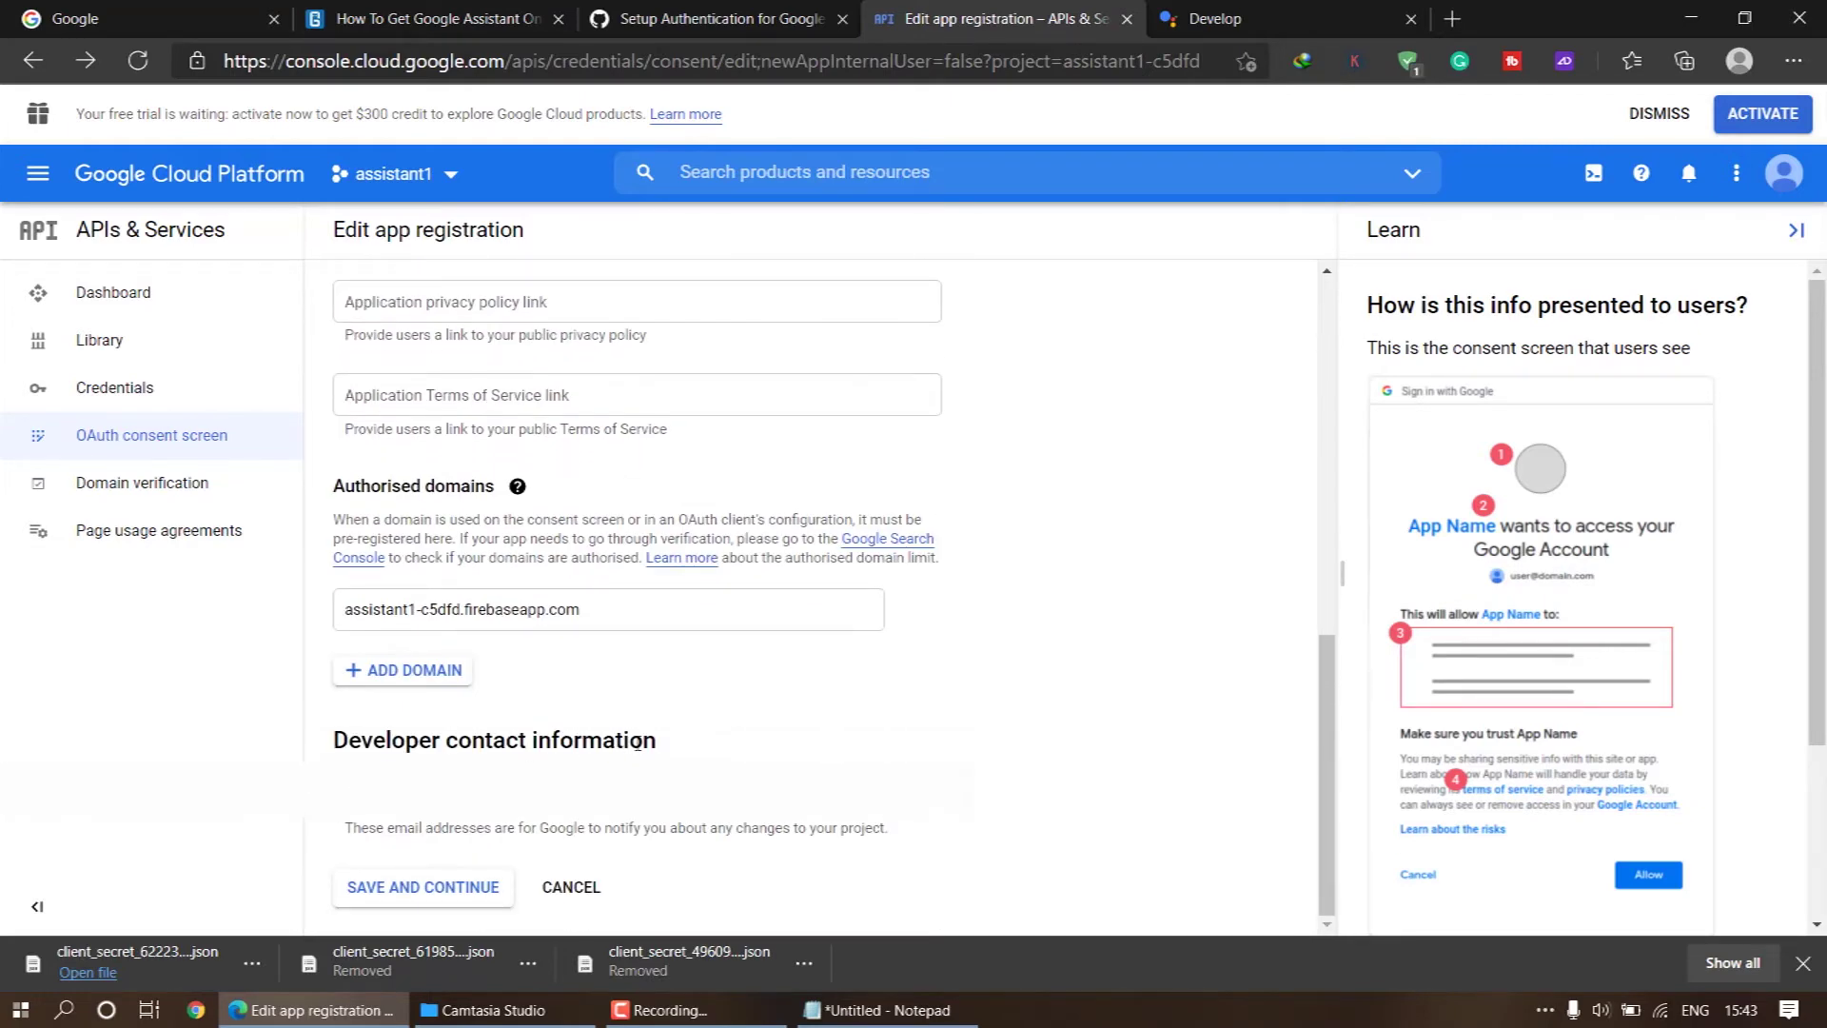
left_click(447, 887)
scroll(762, 485, "down", 5)
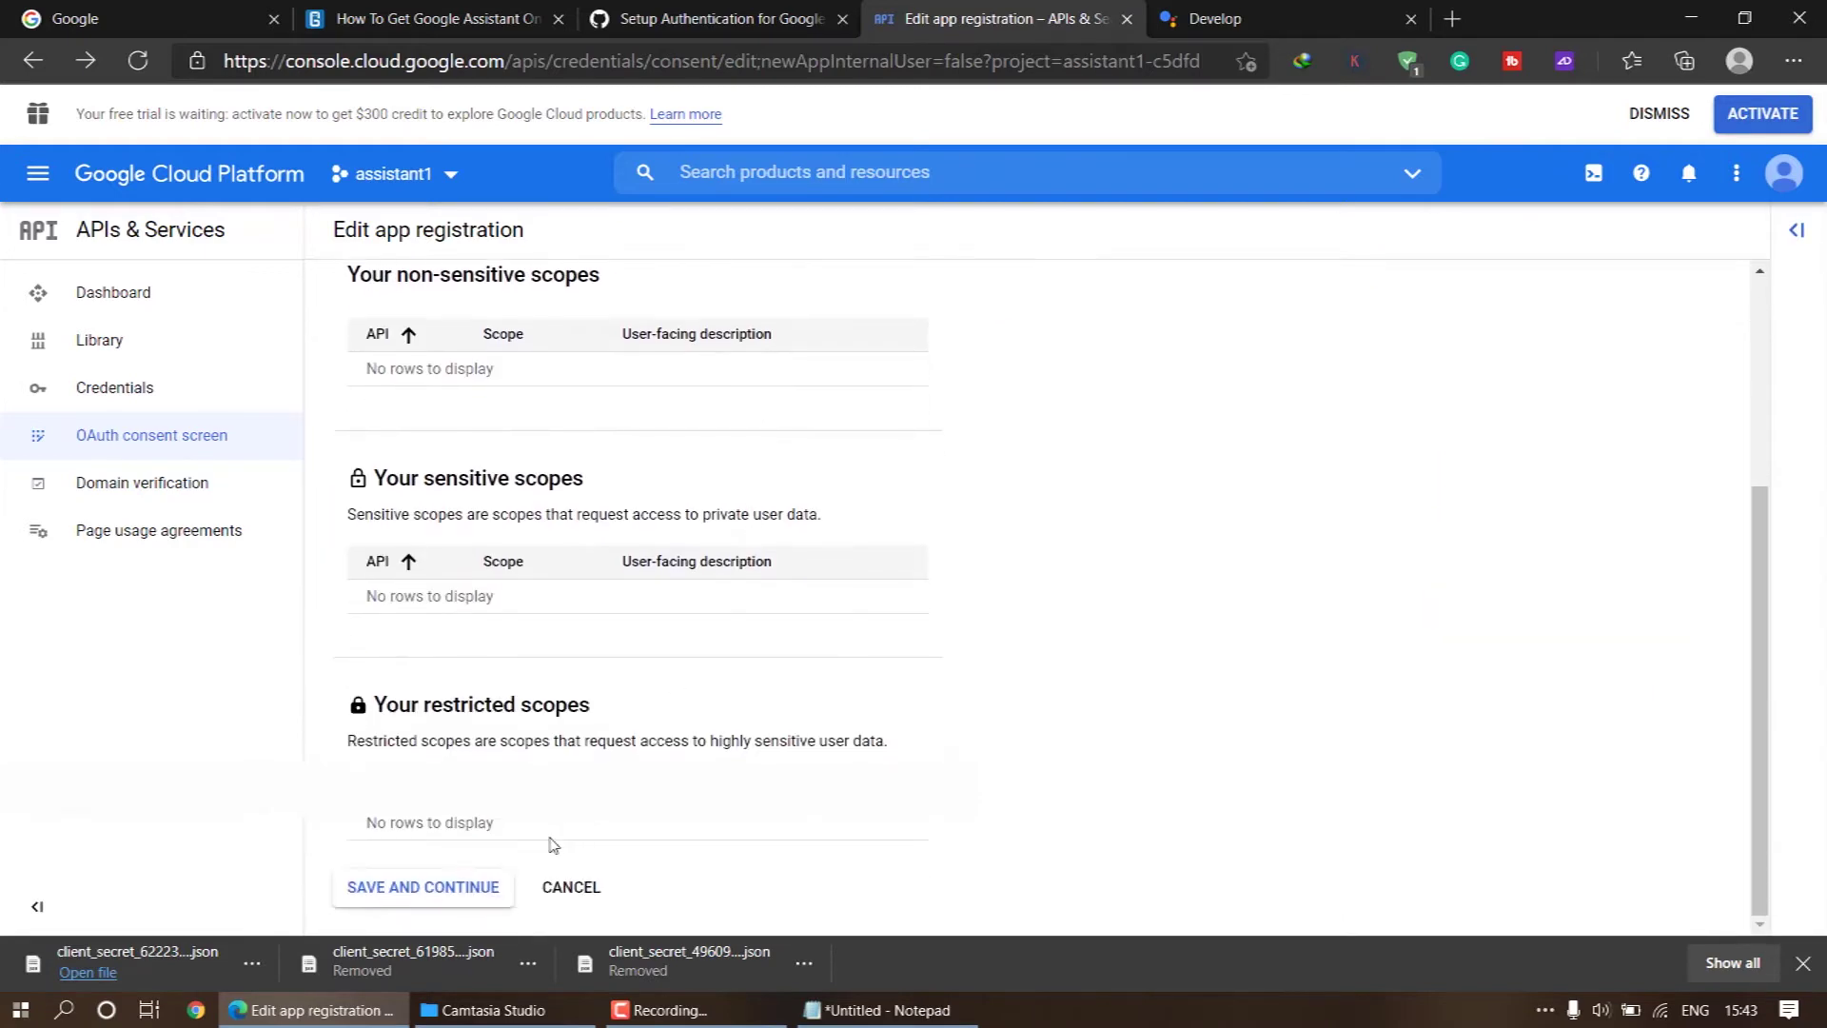
left_click(474, 887)
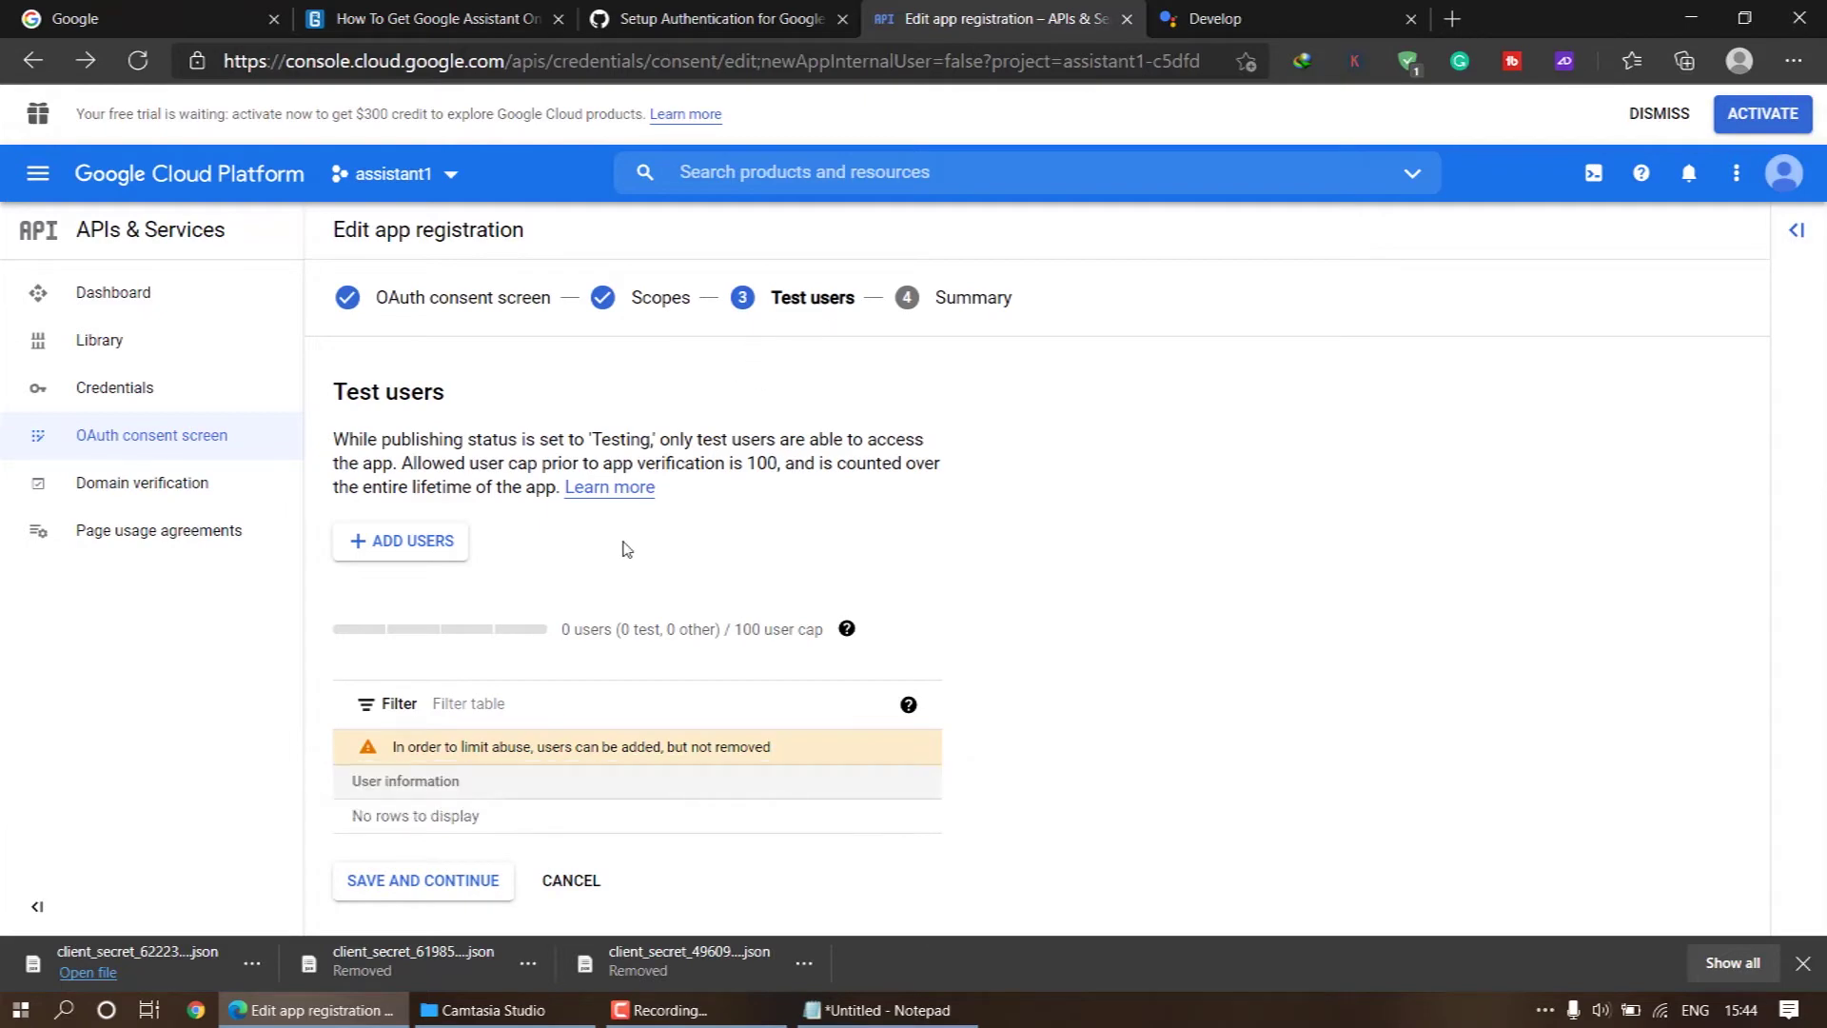
Step: Add a test user by e-mail address, then save the registration and return to the OAuth consent screen dashboard
left_click(436, 541)
left_click(1094, 382)
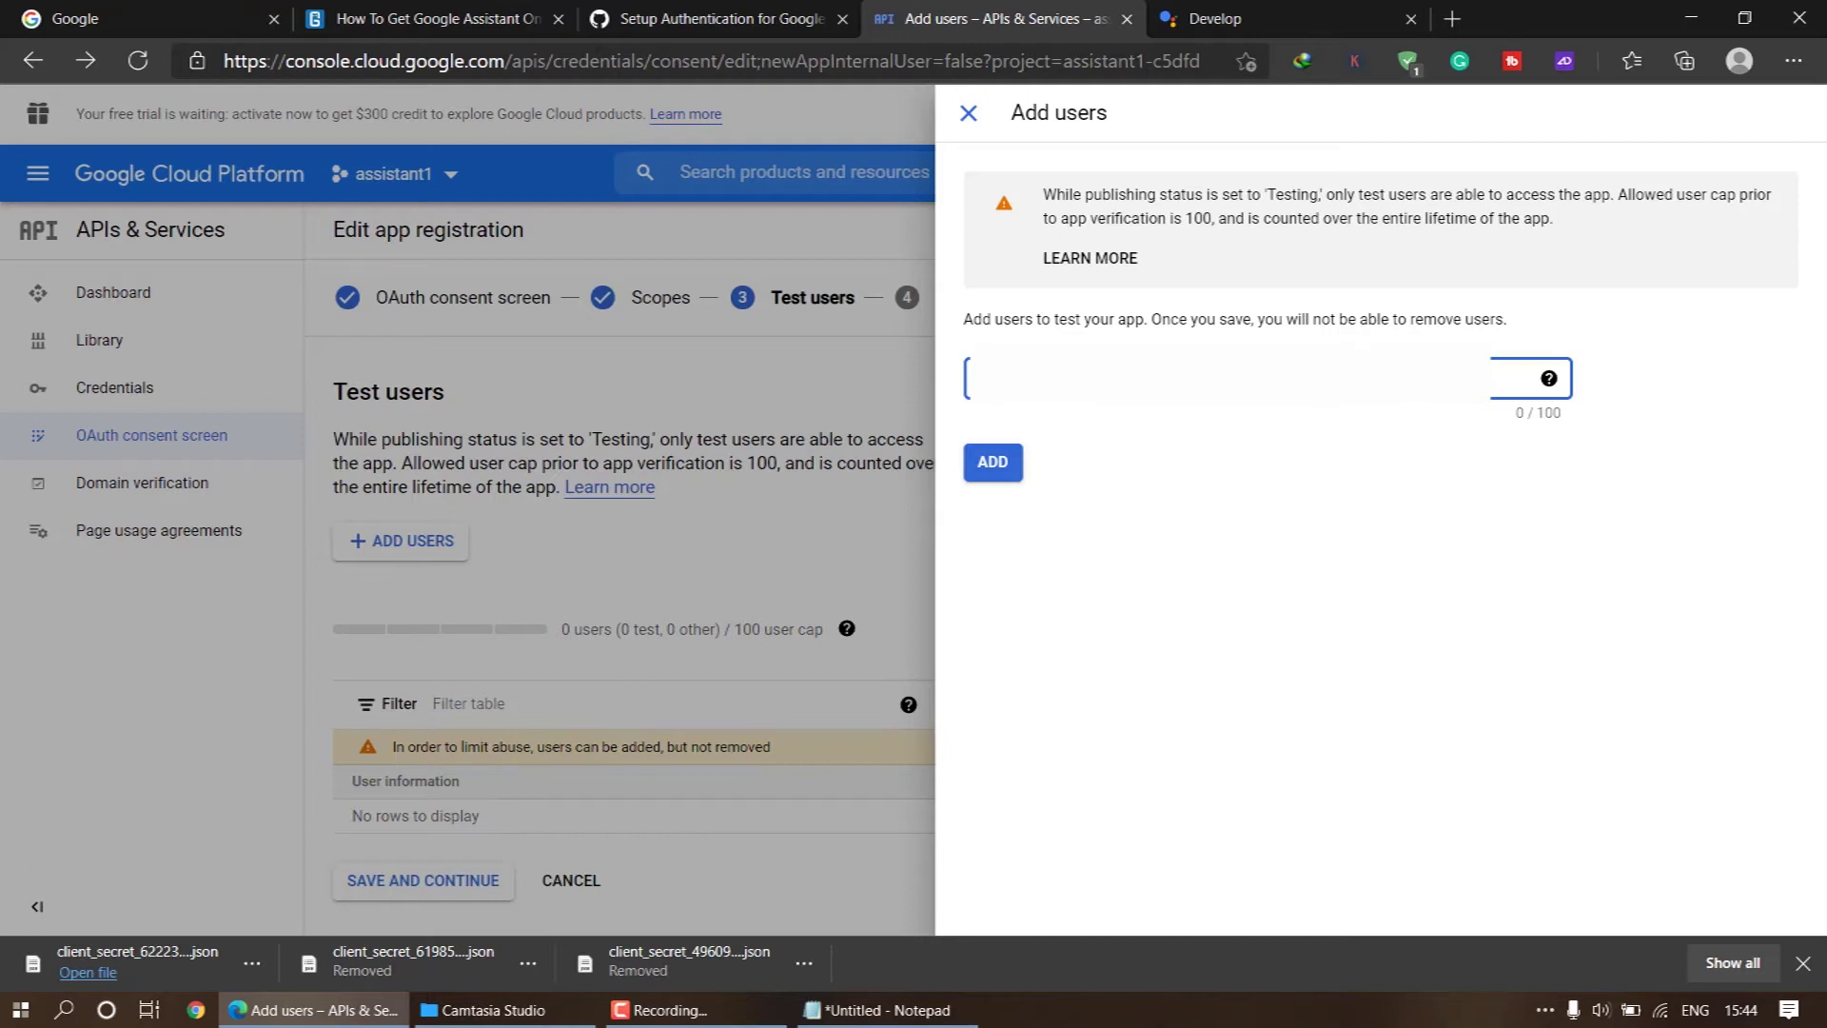
left_click(993, 467)
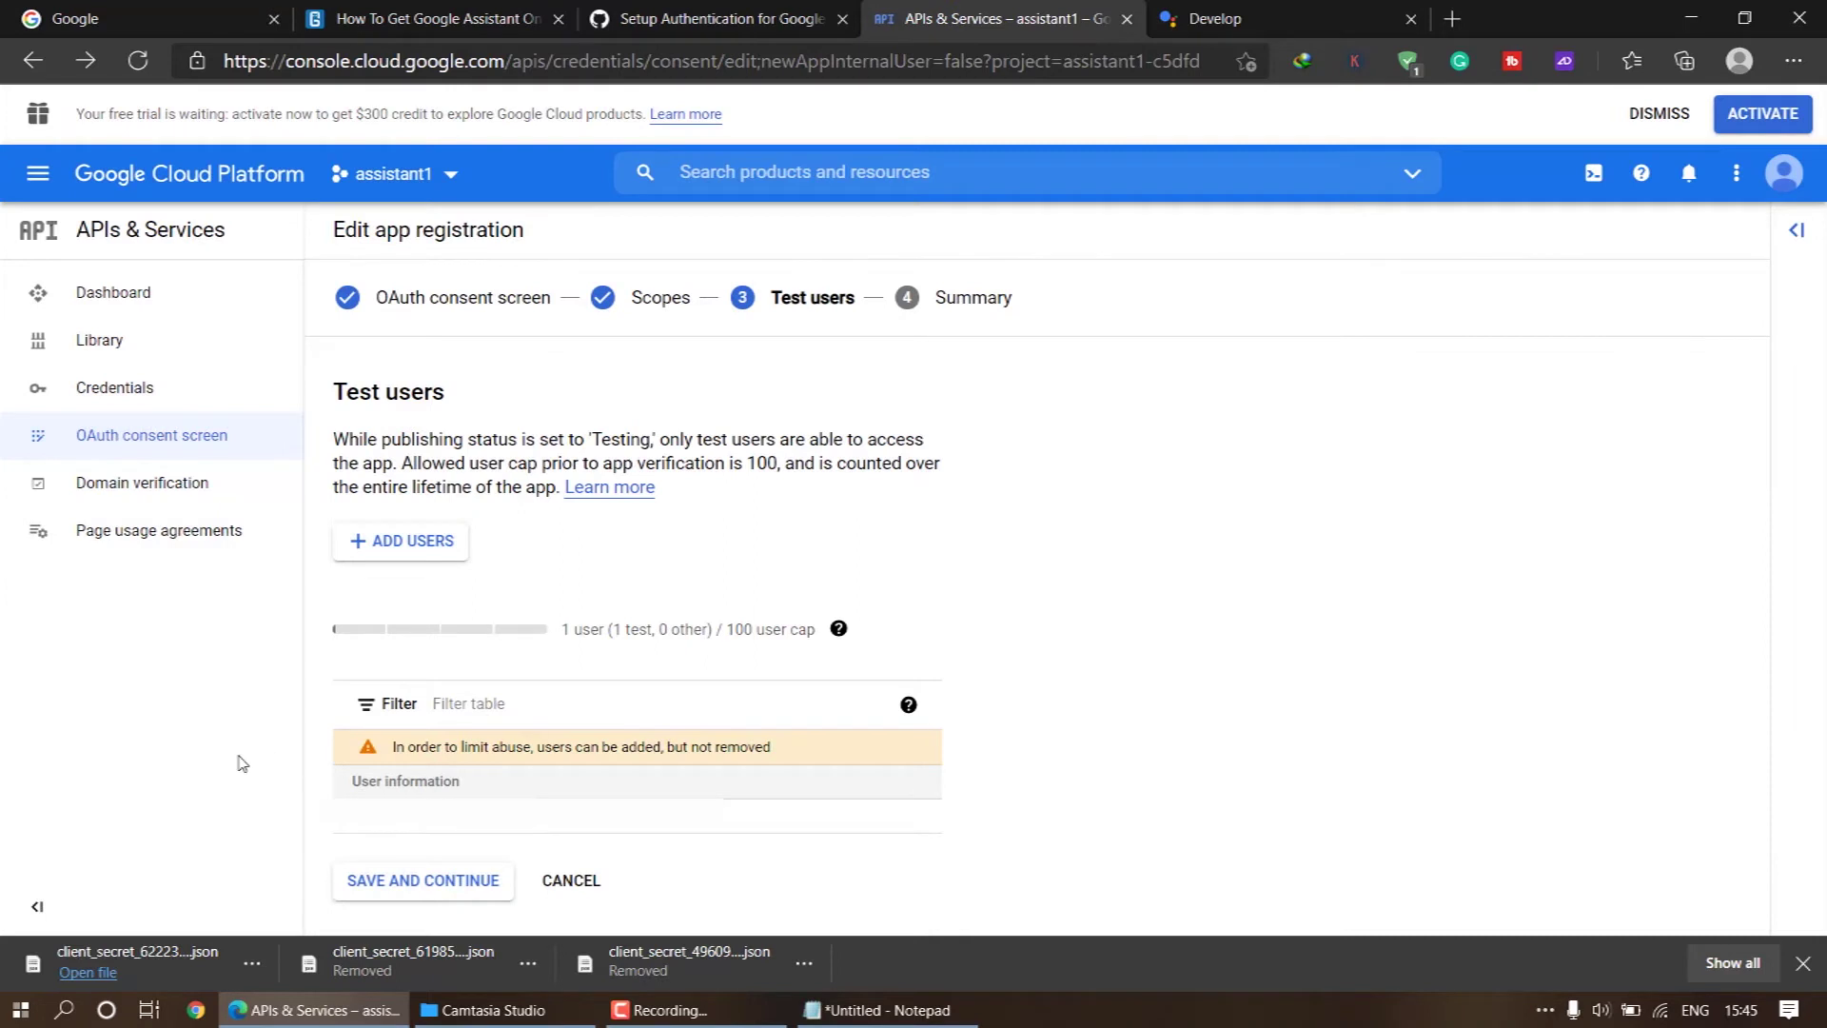
left_click_drag(338, 830, 420, 826)
left_click(468, 874)
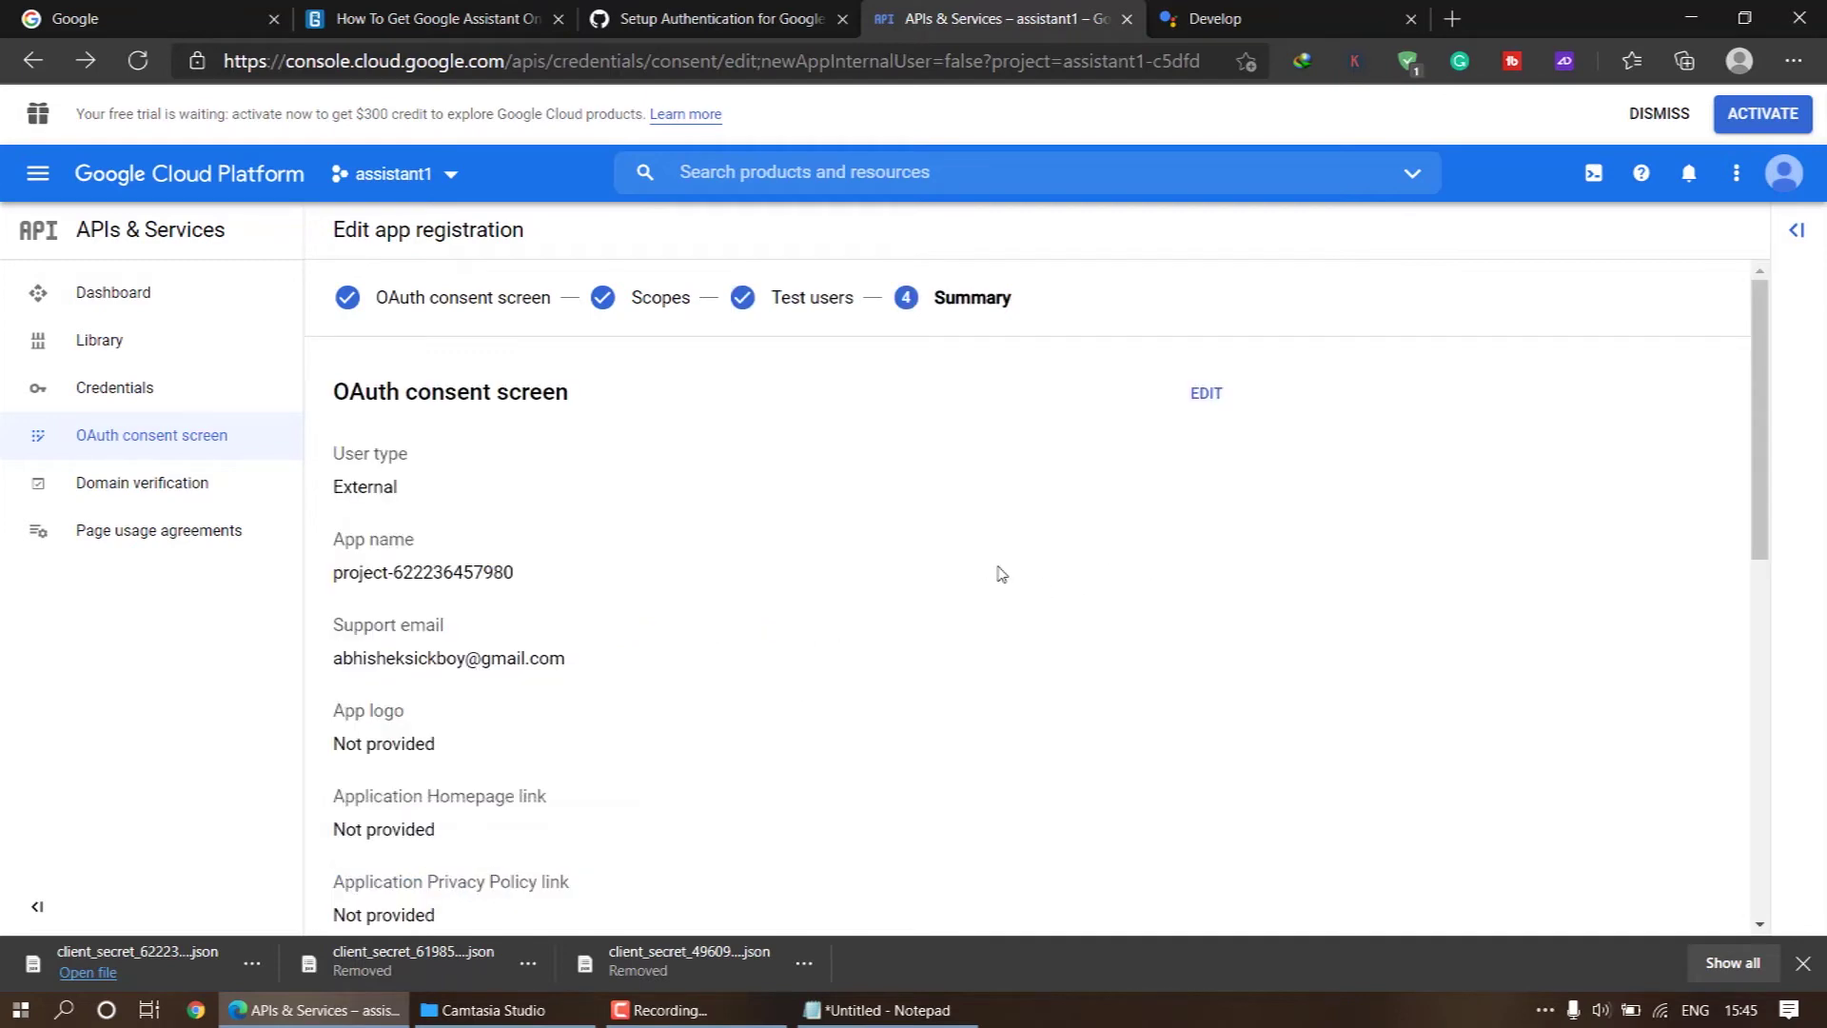
scroll(1001, 563, "down", 10)
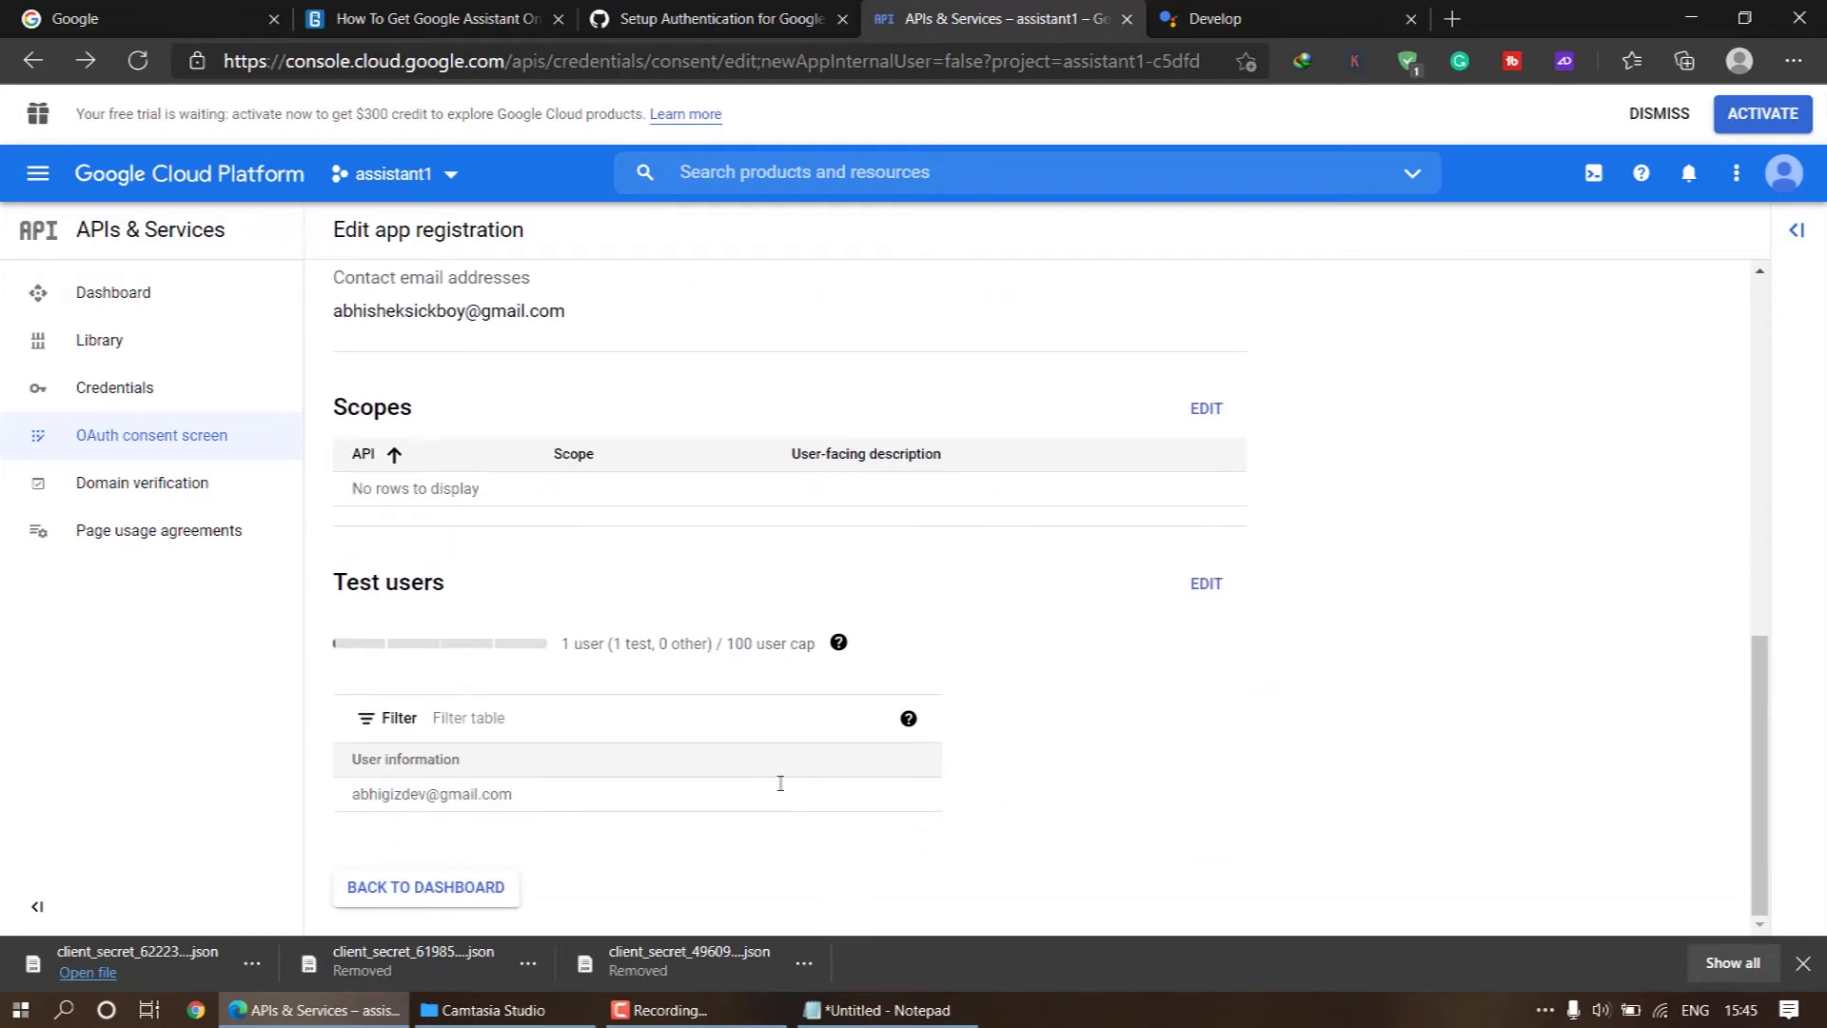
left_click(459, 889)
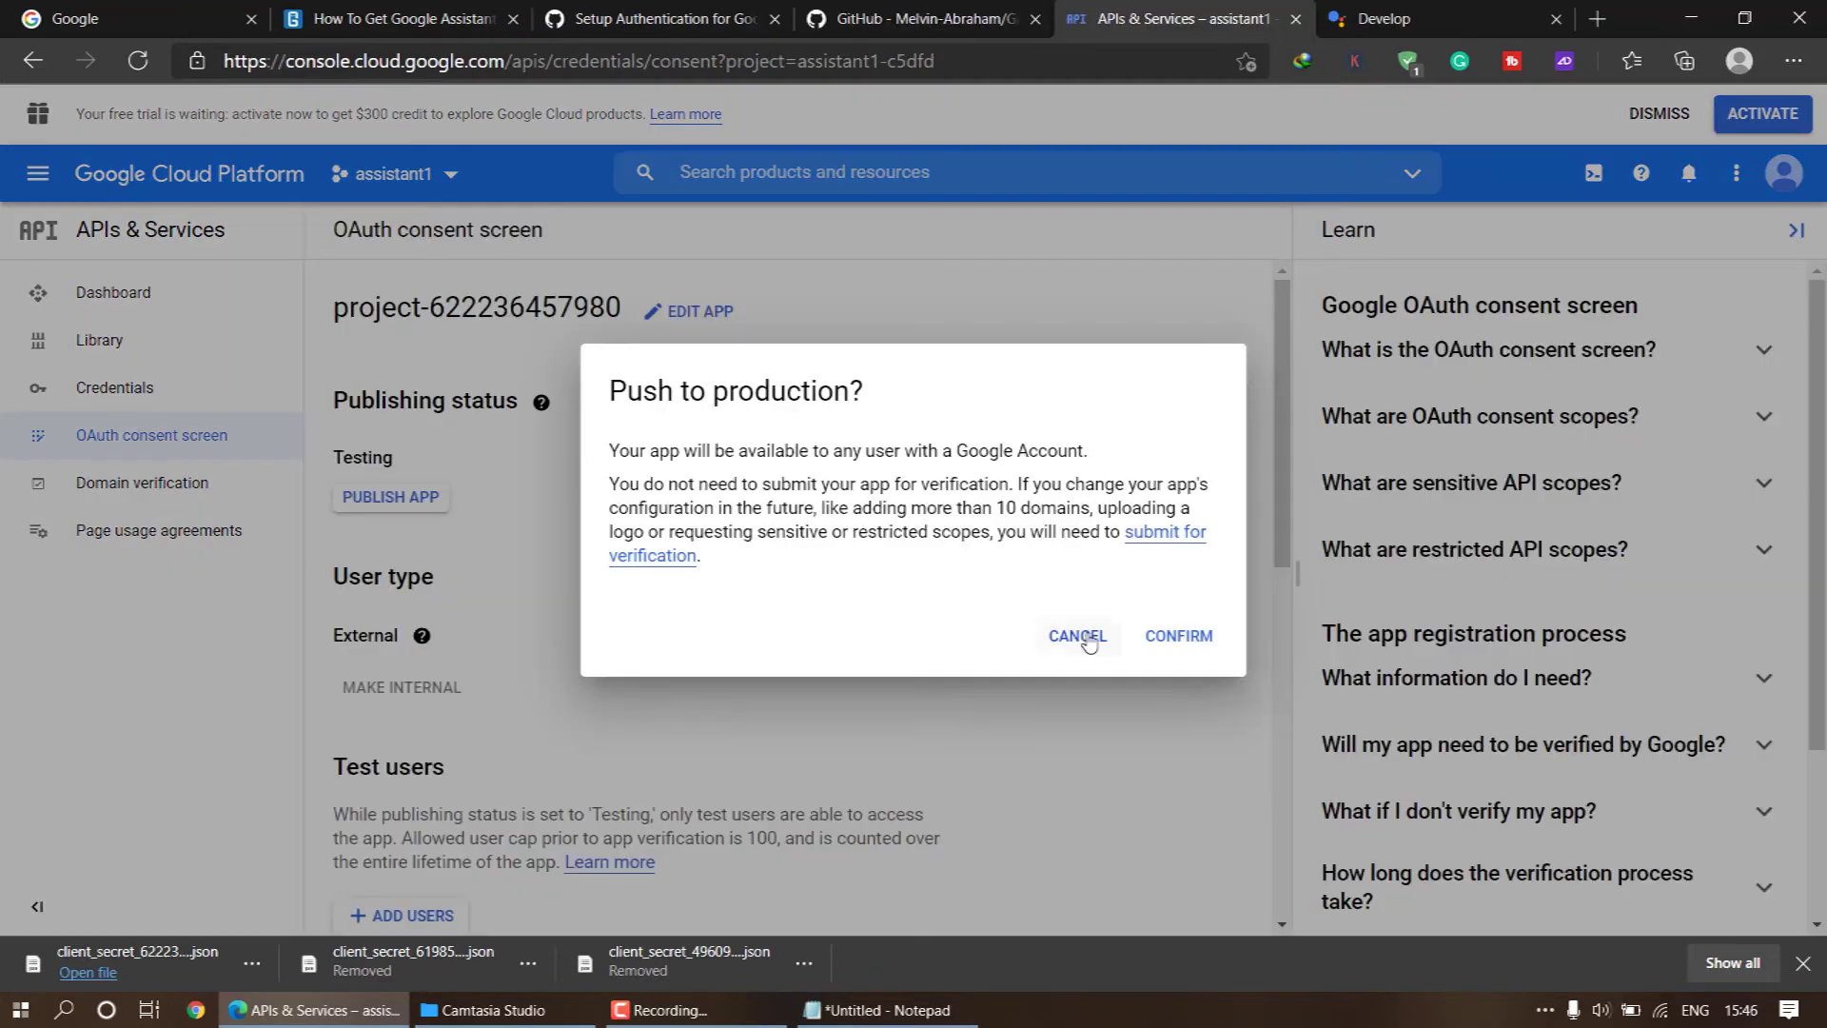
Step: Cancel pushing the app to production and switch to the Google Assistant Unofficial Desktop Client's GitHub repository page
left_click(1077, 636)
left_click(914, 18)
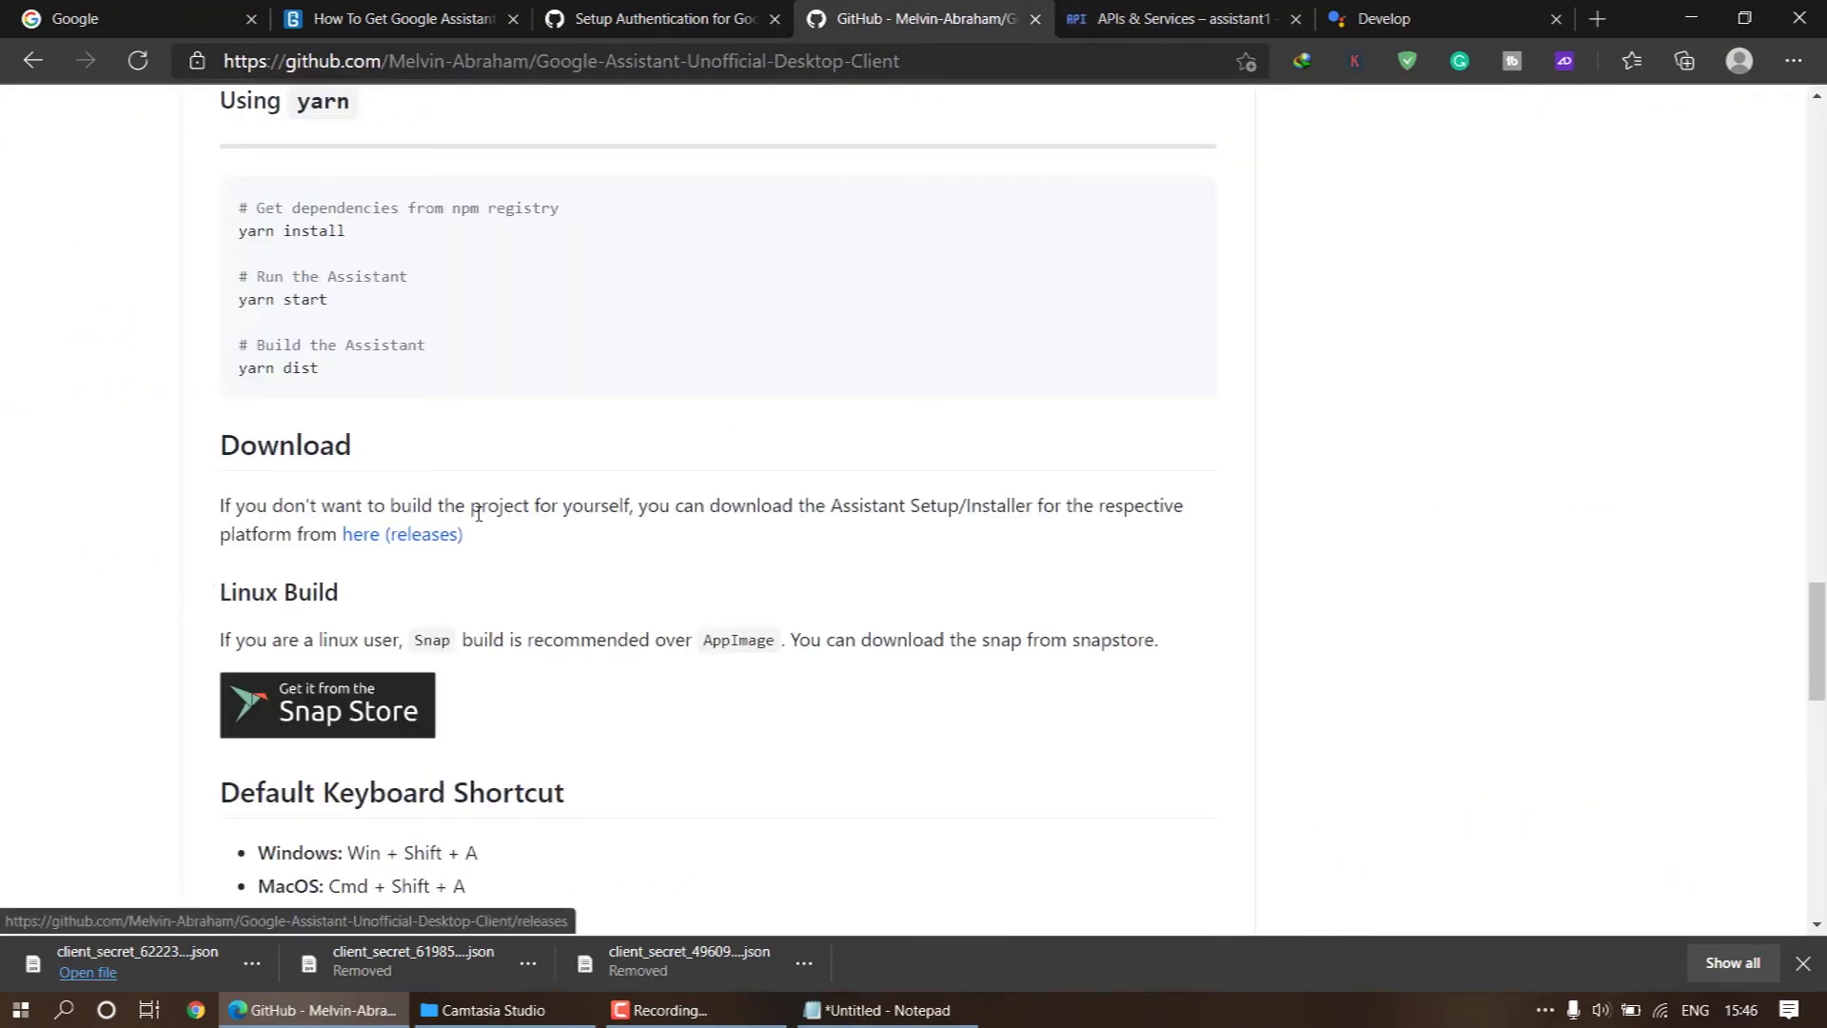
Step: Open the project's releases page from the Download section and download the Windows installer Google_Assistant-Setup-1.0.0-rc.2.exe
left_click_drag(539, 508, 1130, 517)
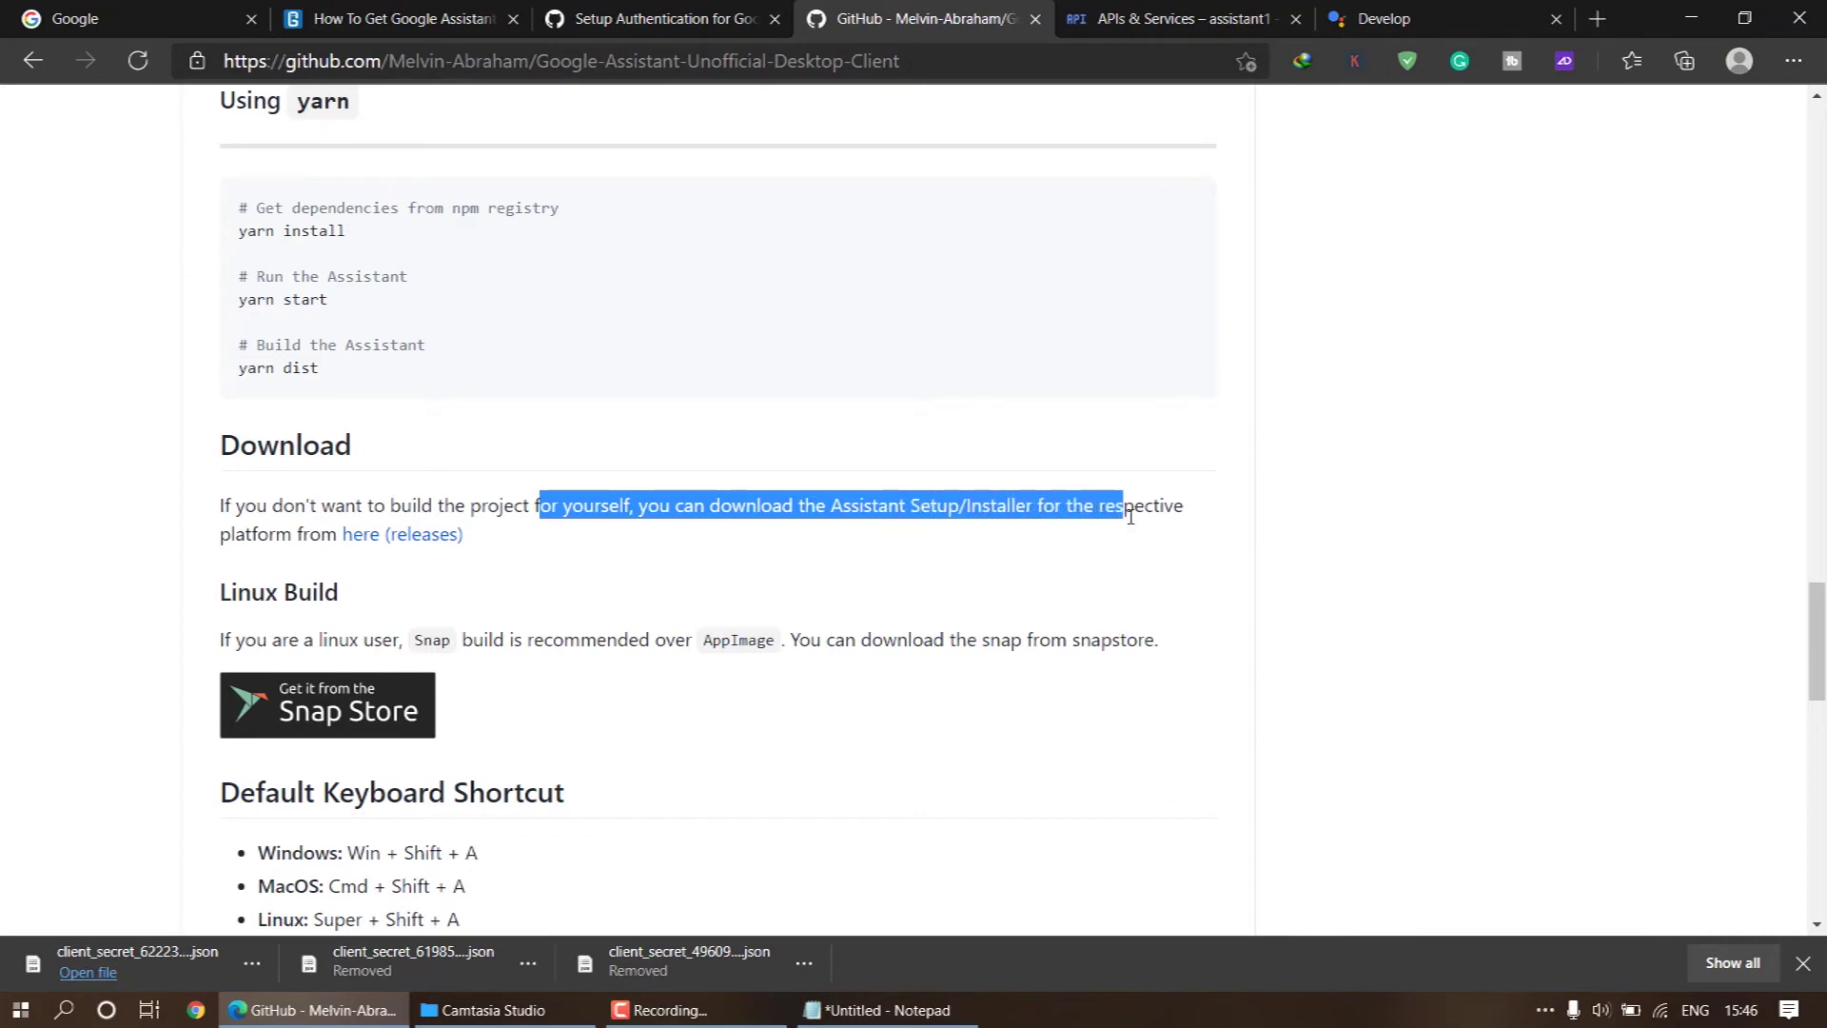
left_click(624, 583)
left_click(409, 539)
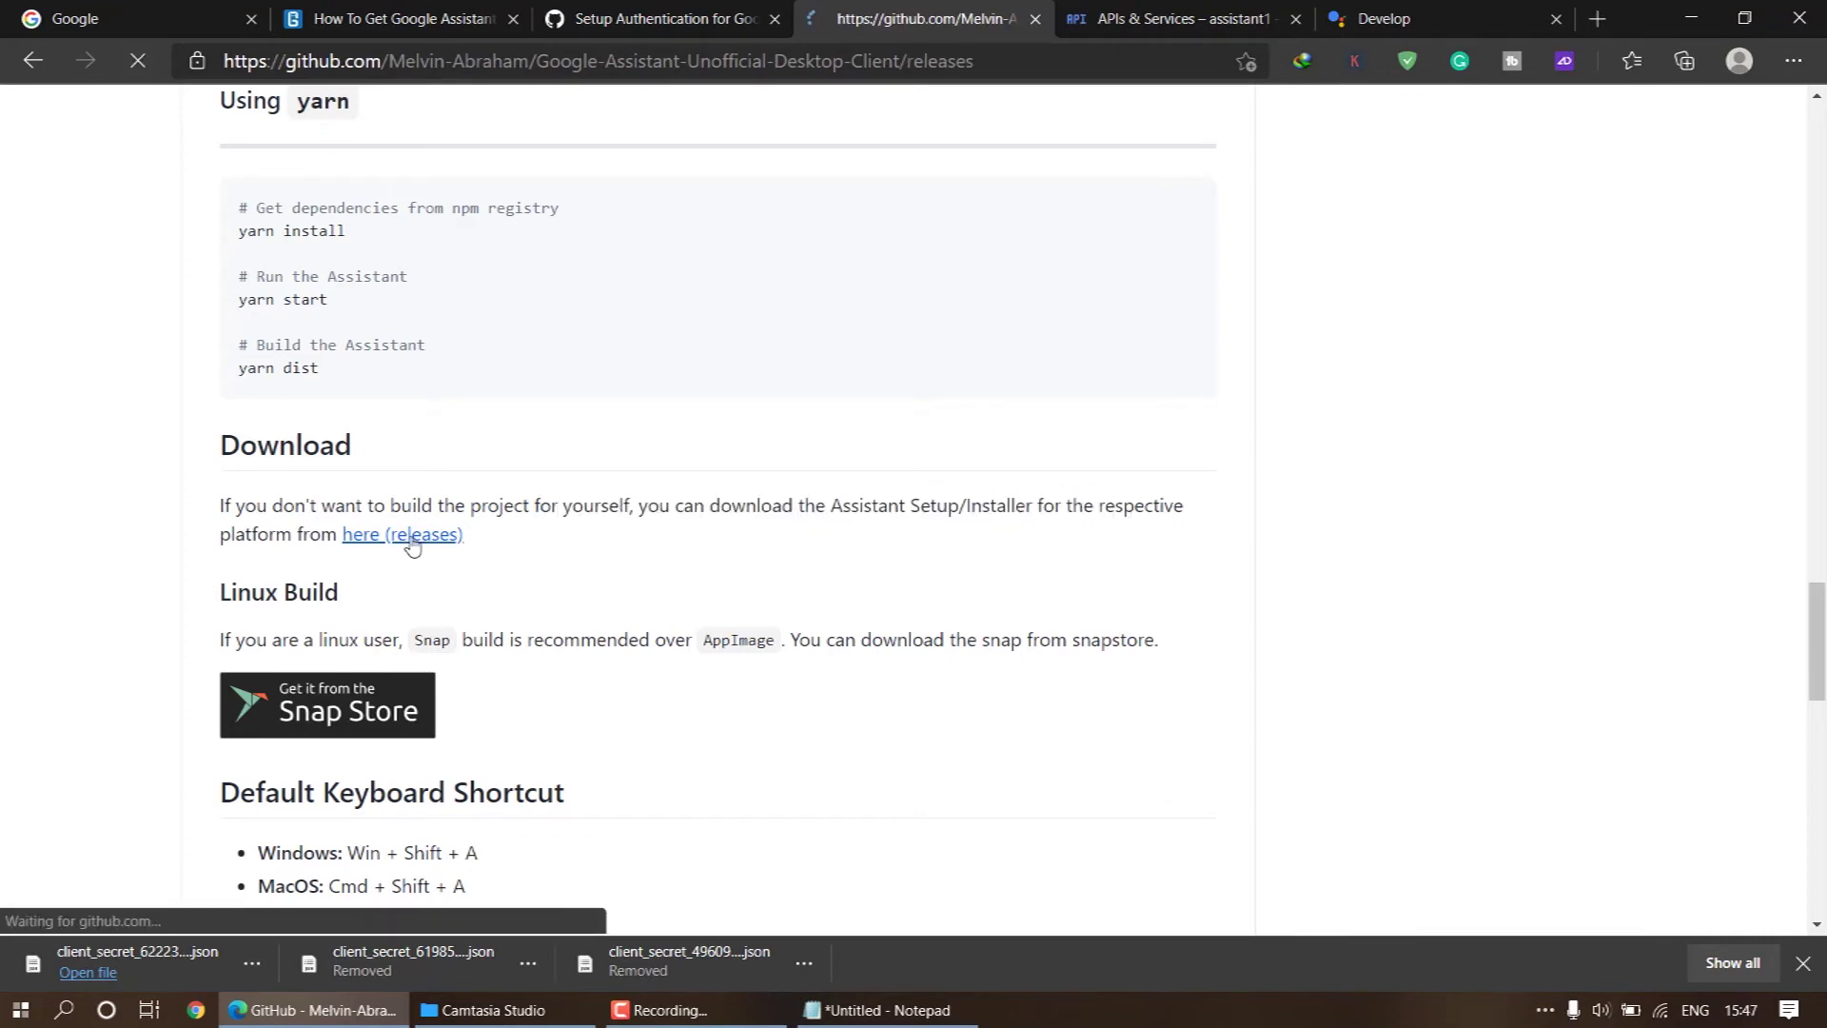
scroll(762, 502, "down", 5)
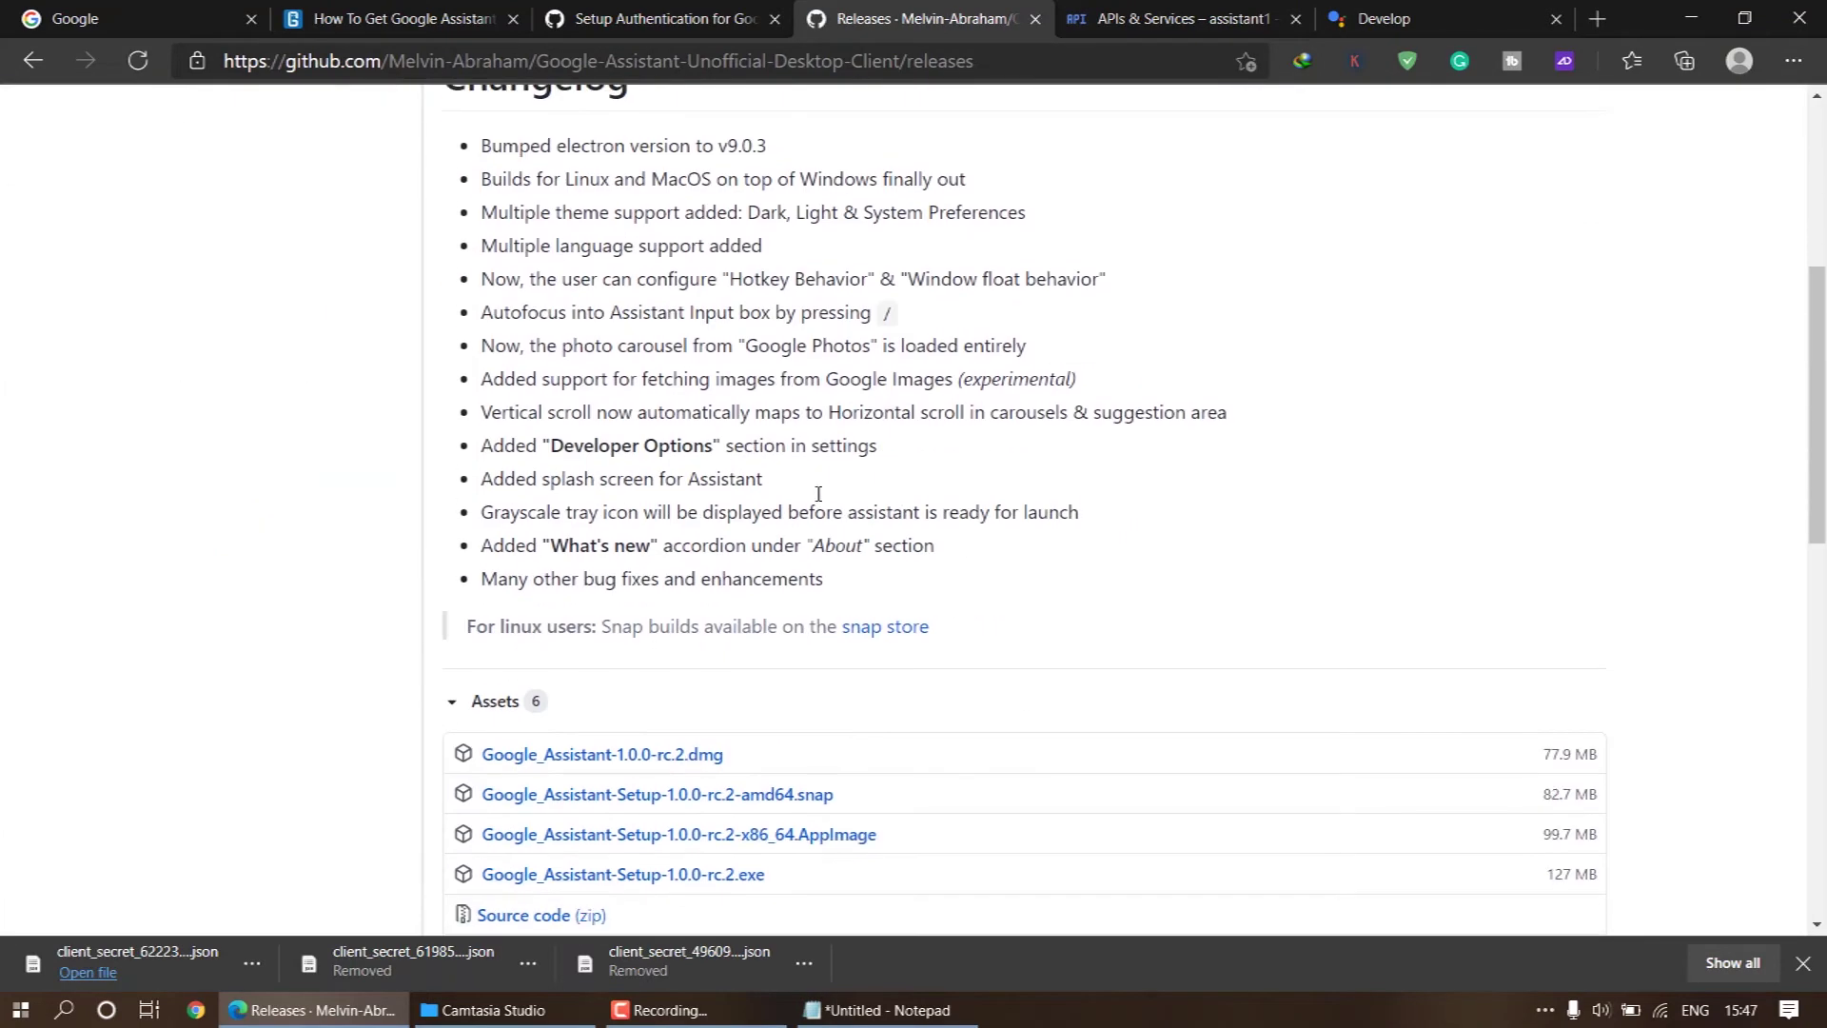
scroll(838, 533, "down", 6)
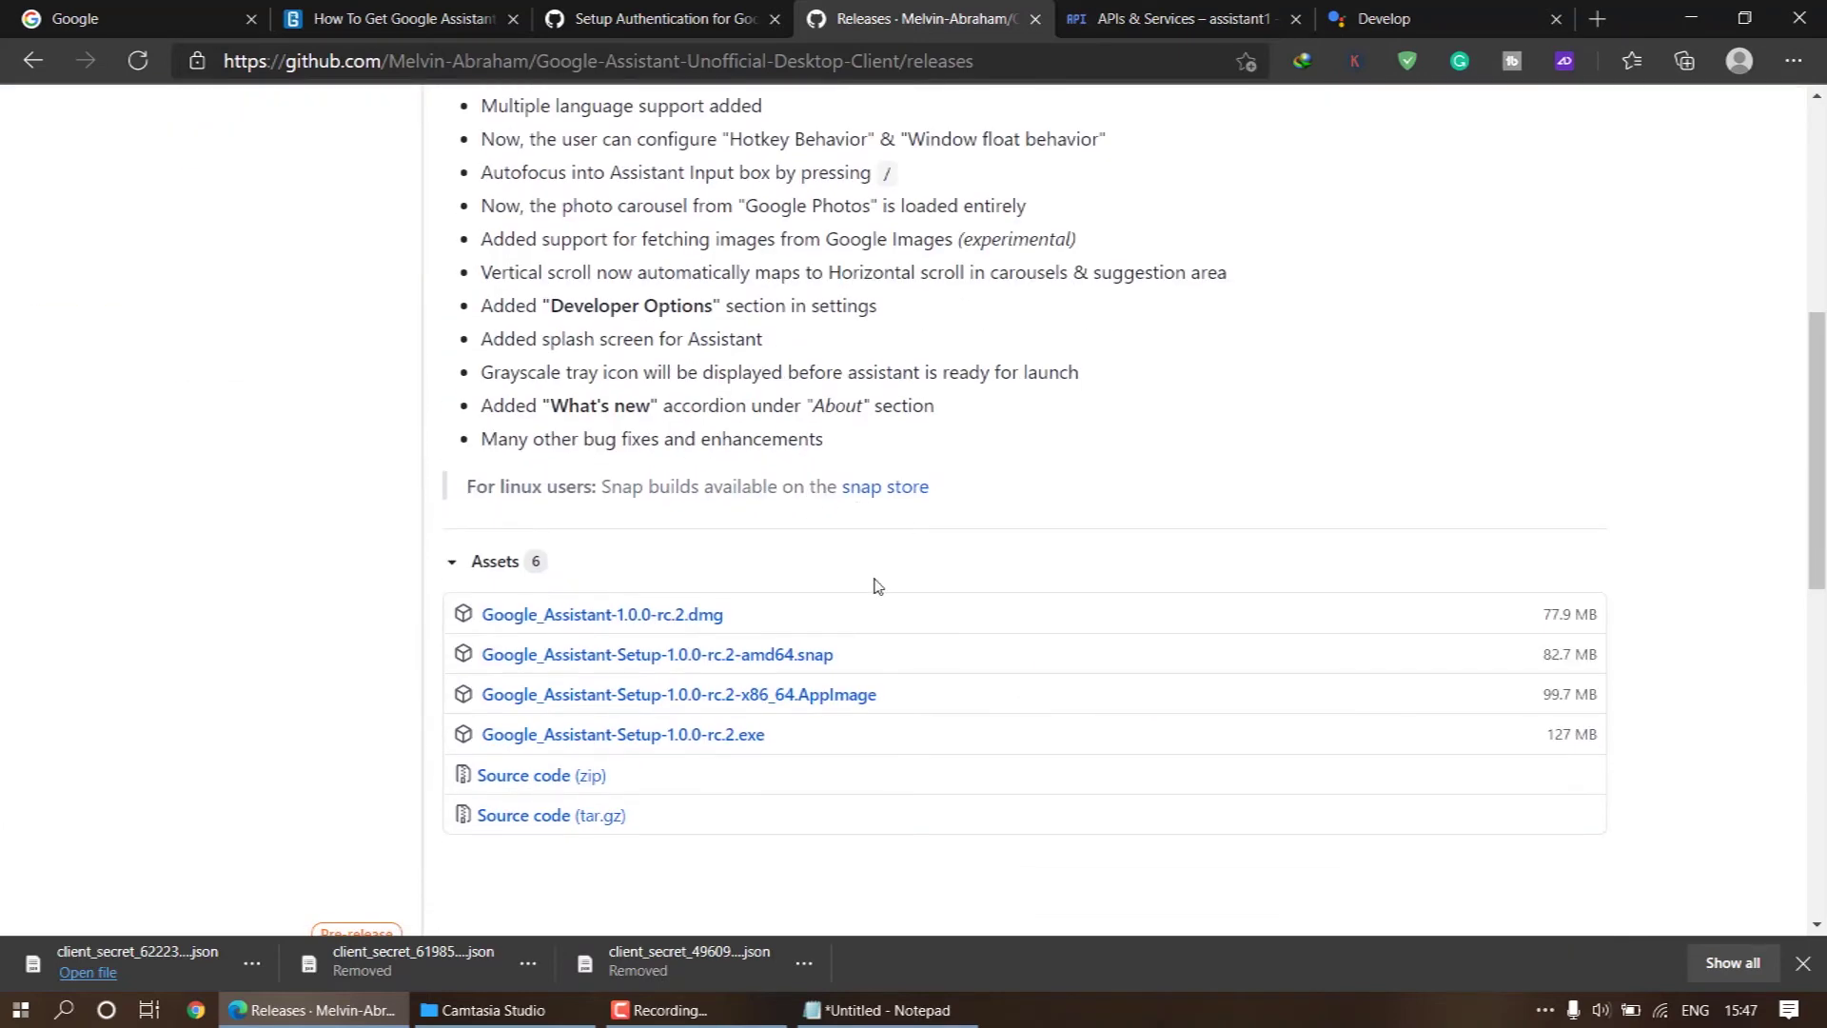
left_click(728, 746)
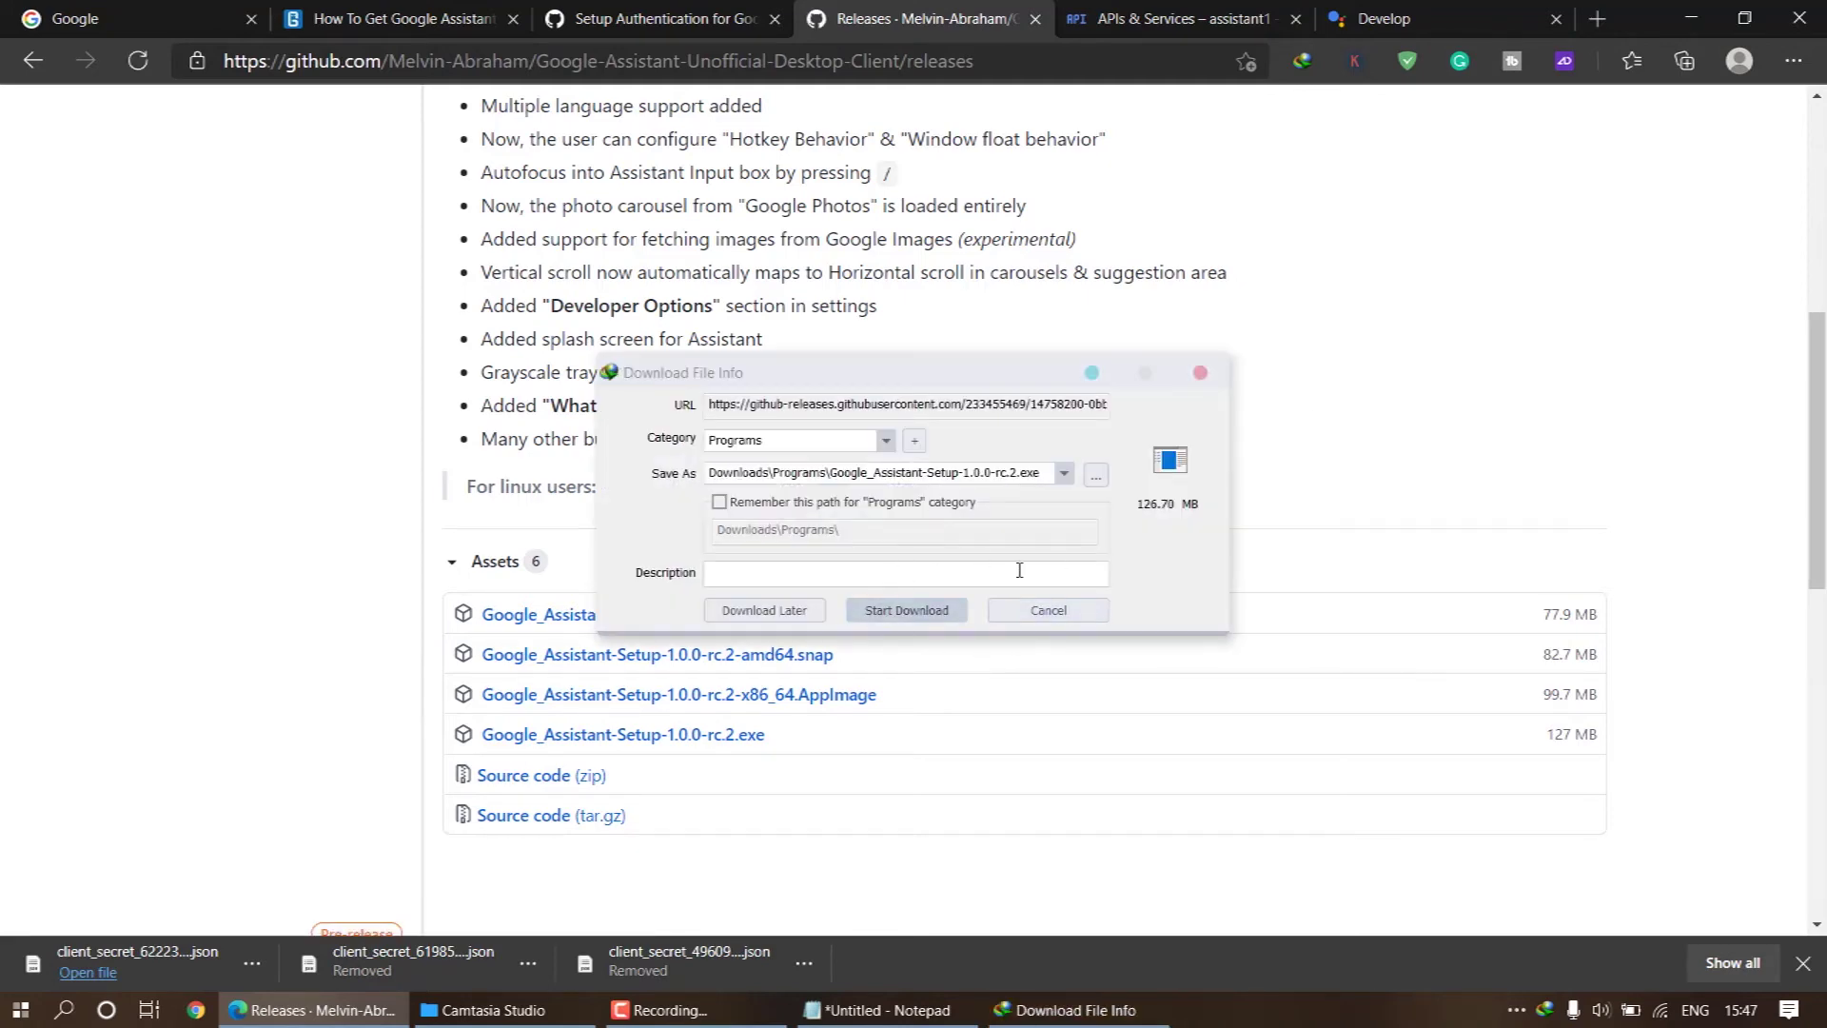
left_click(952, 614)
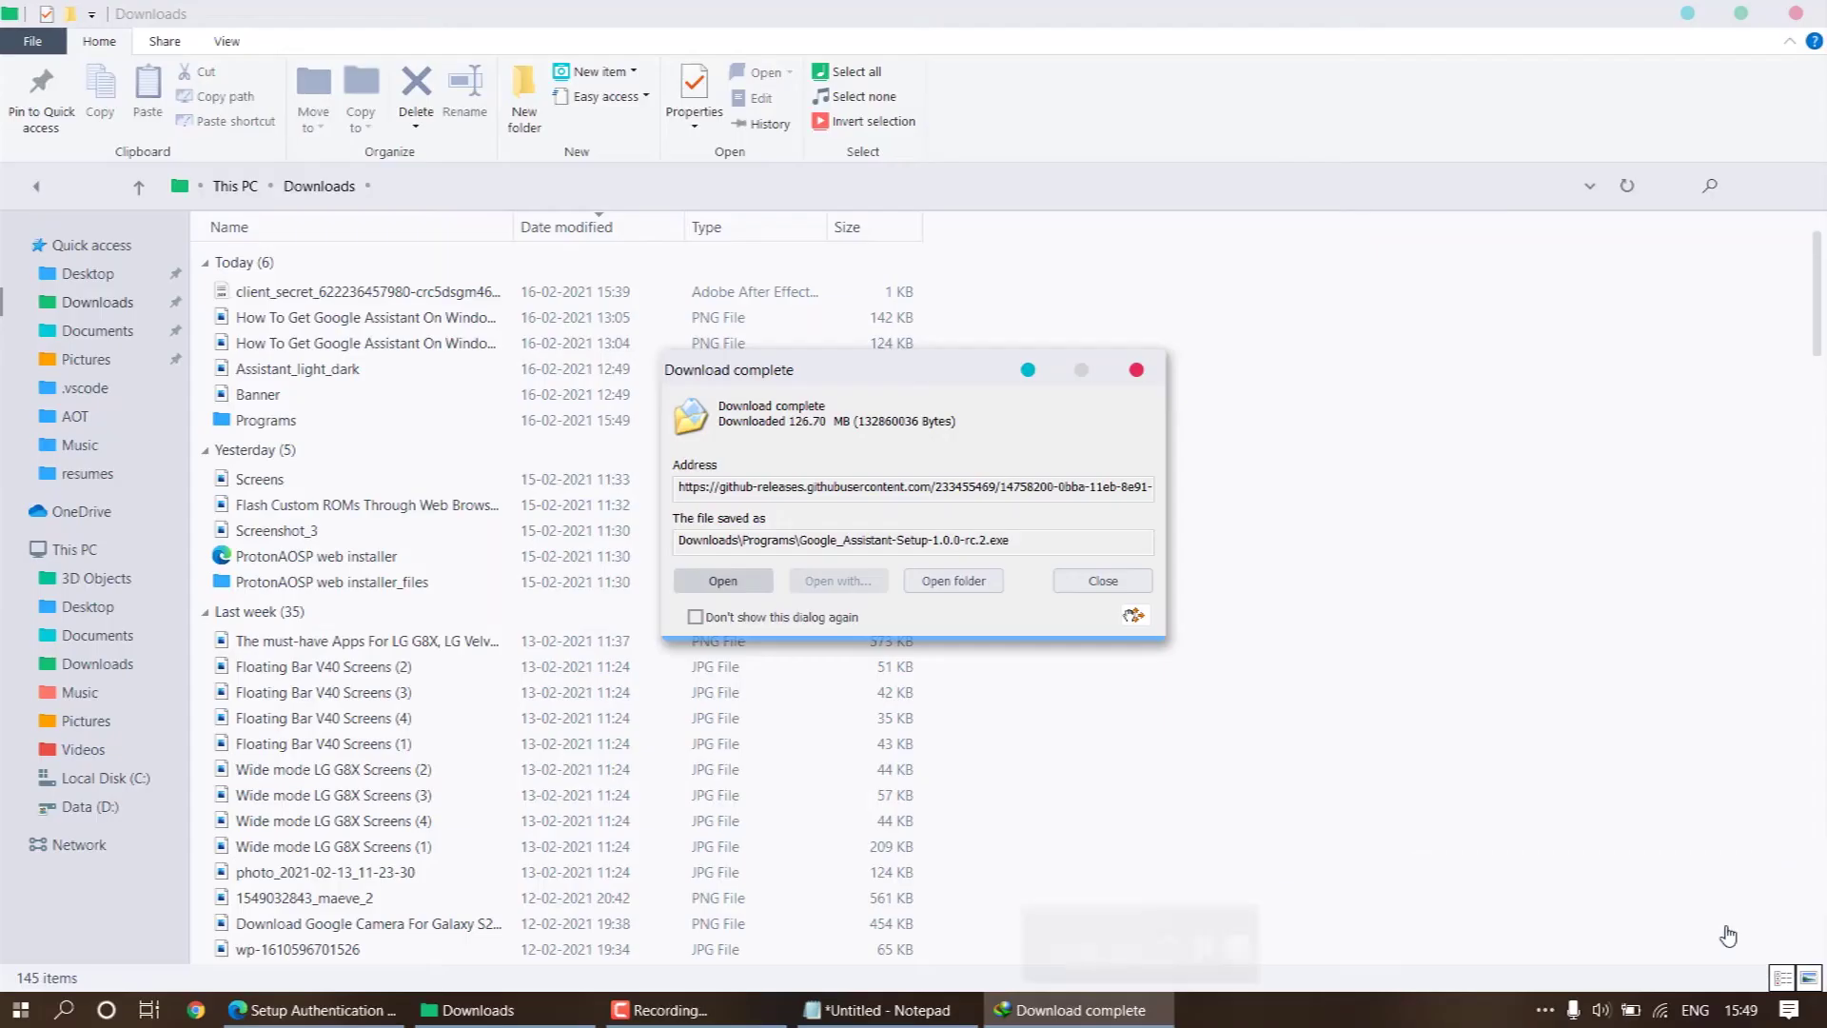
Step: Run the downloaded installer, install Google Assistant only for the current user, and finish setup with Run Google Assistant enabled
left_click(735, 588)
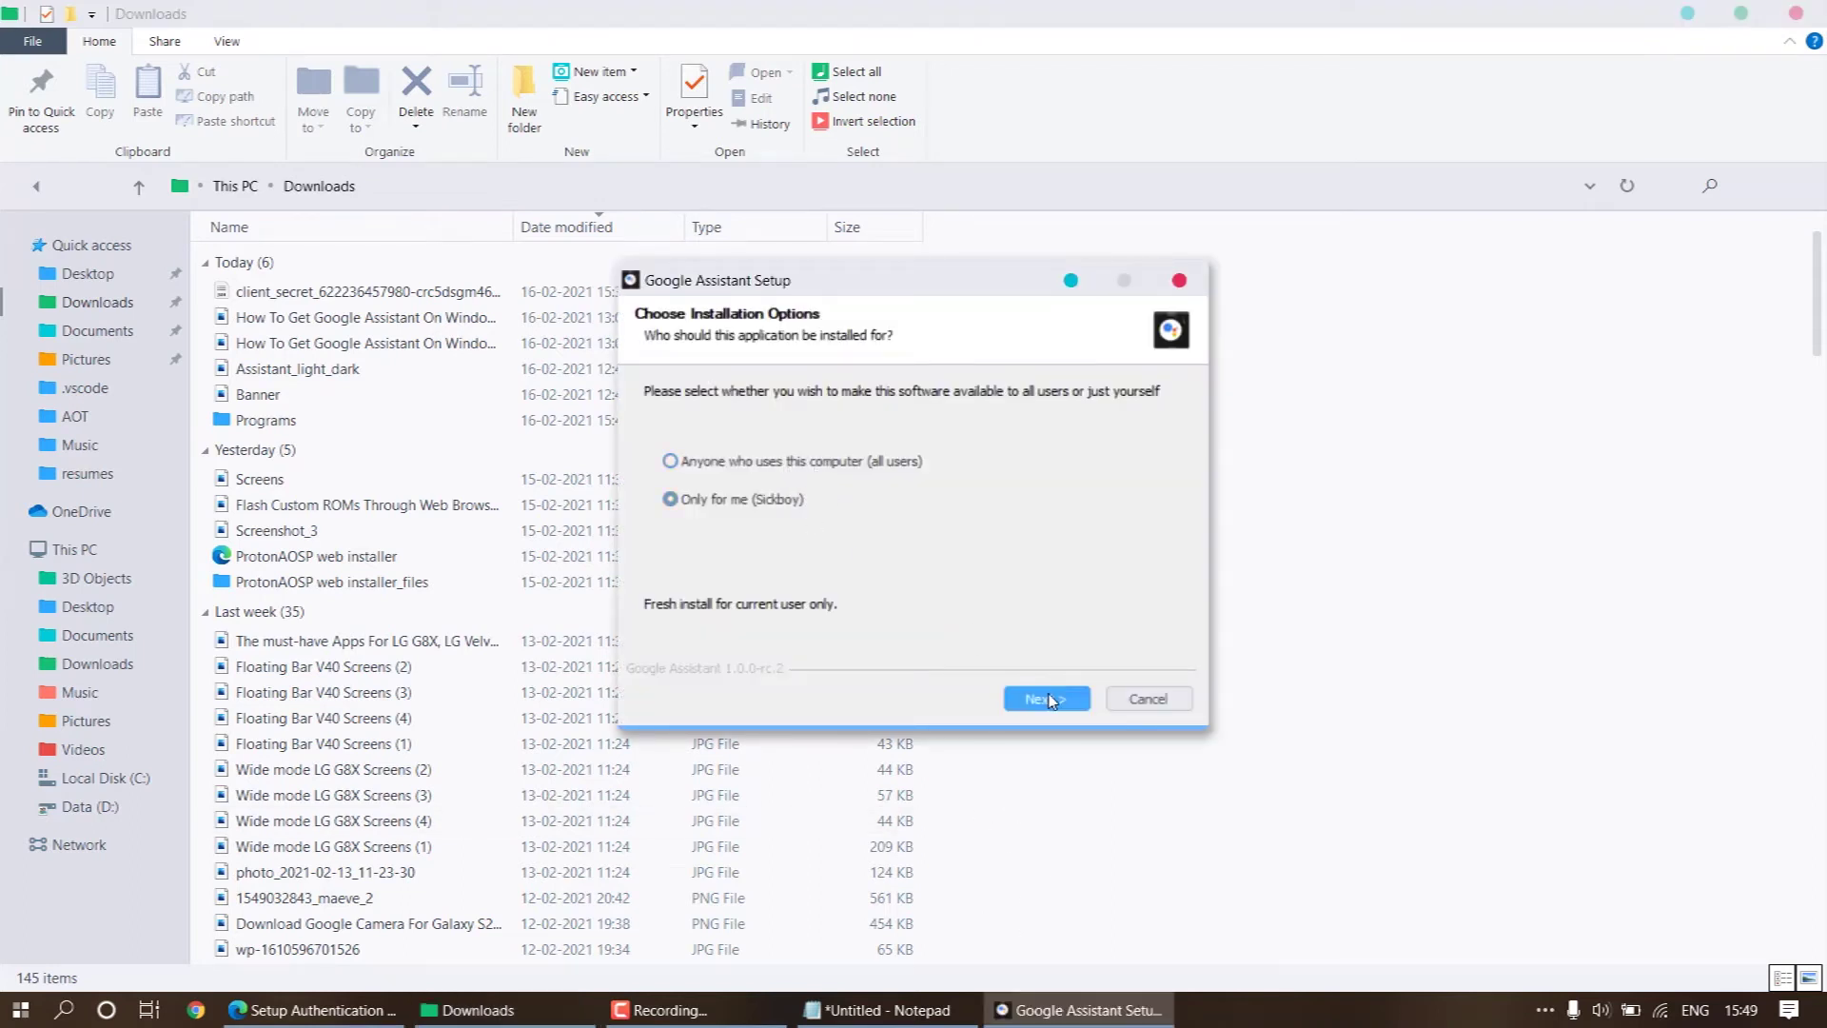
left_click(1047, 699)
left_click(1047, 699)
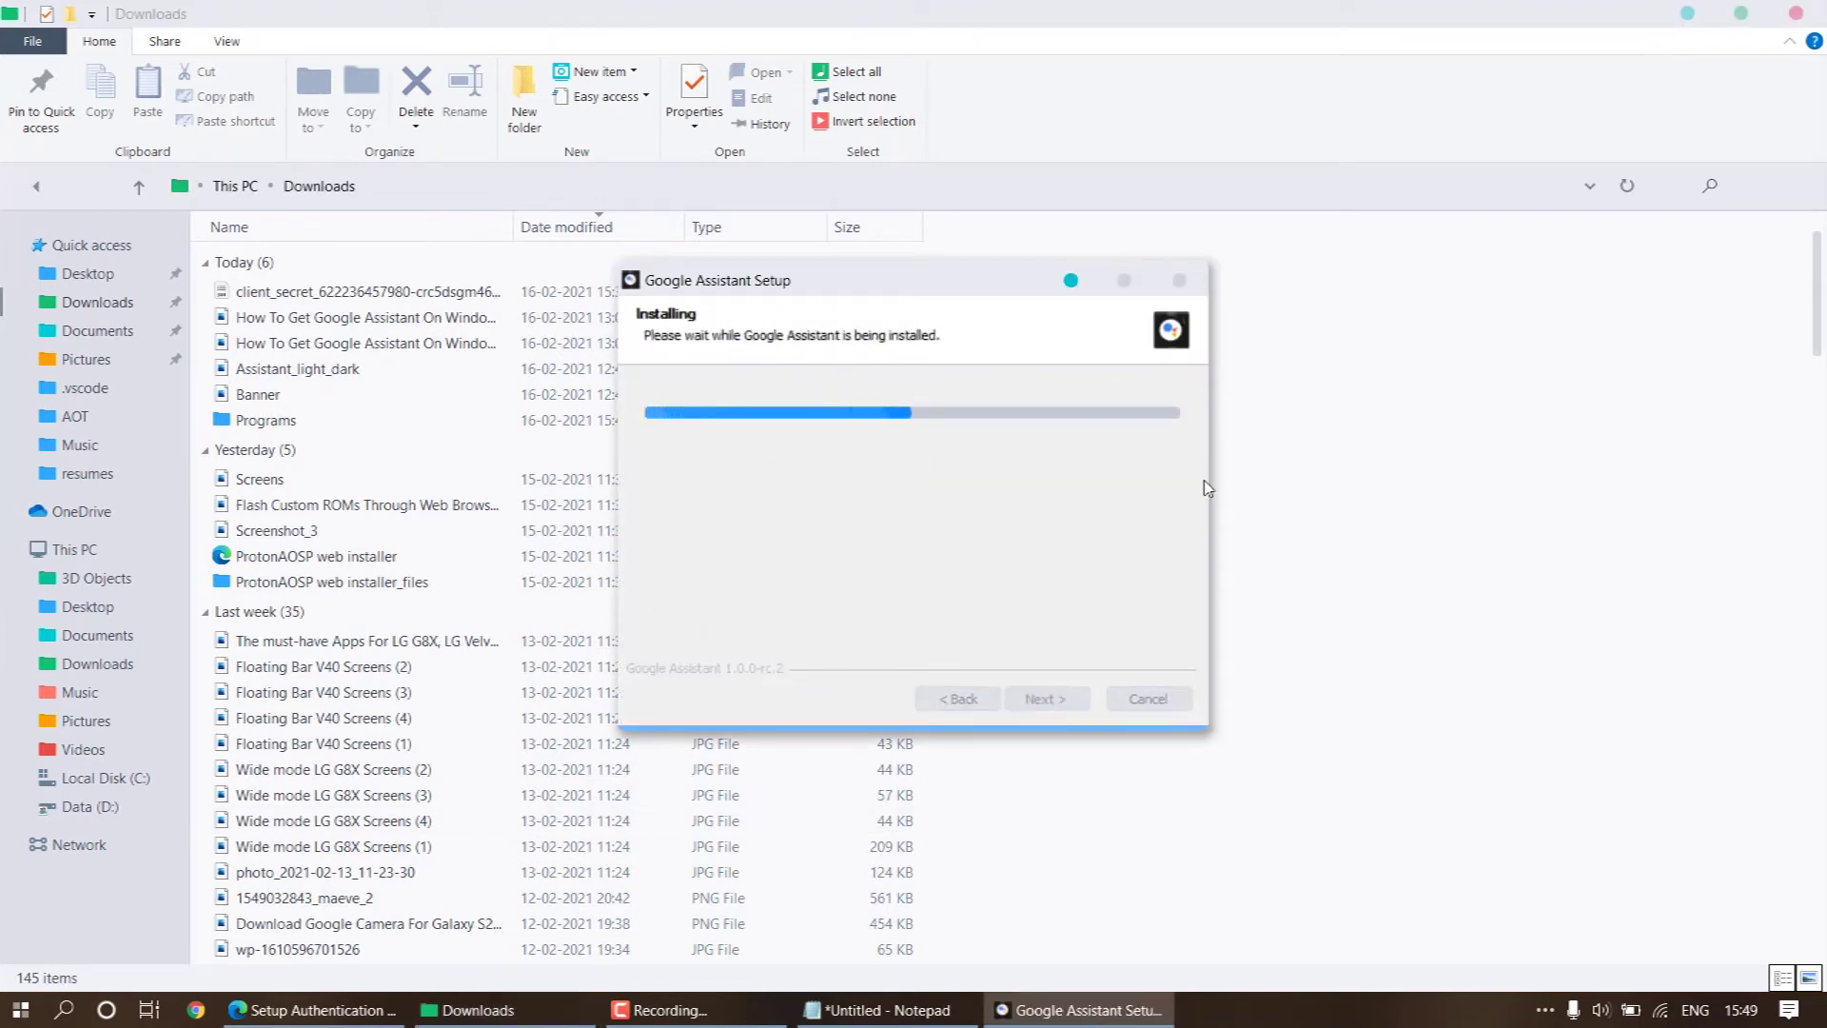
mouse_move(823, 286)
left_mouse_down()
mouse_move(716, 360)
mouse_move(919, 309)
mouse_move(933, 322)
mouse_move(856, 315)
mouse_move(887, 347)
mouse_move(824, 291)
left_mouse_up()
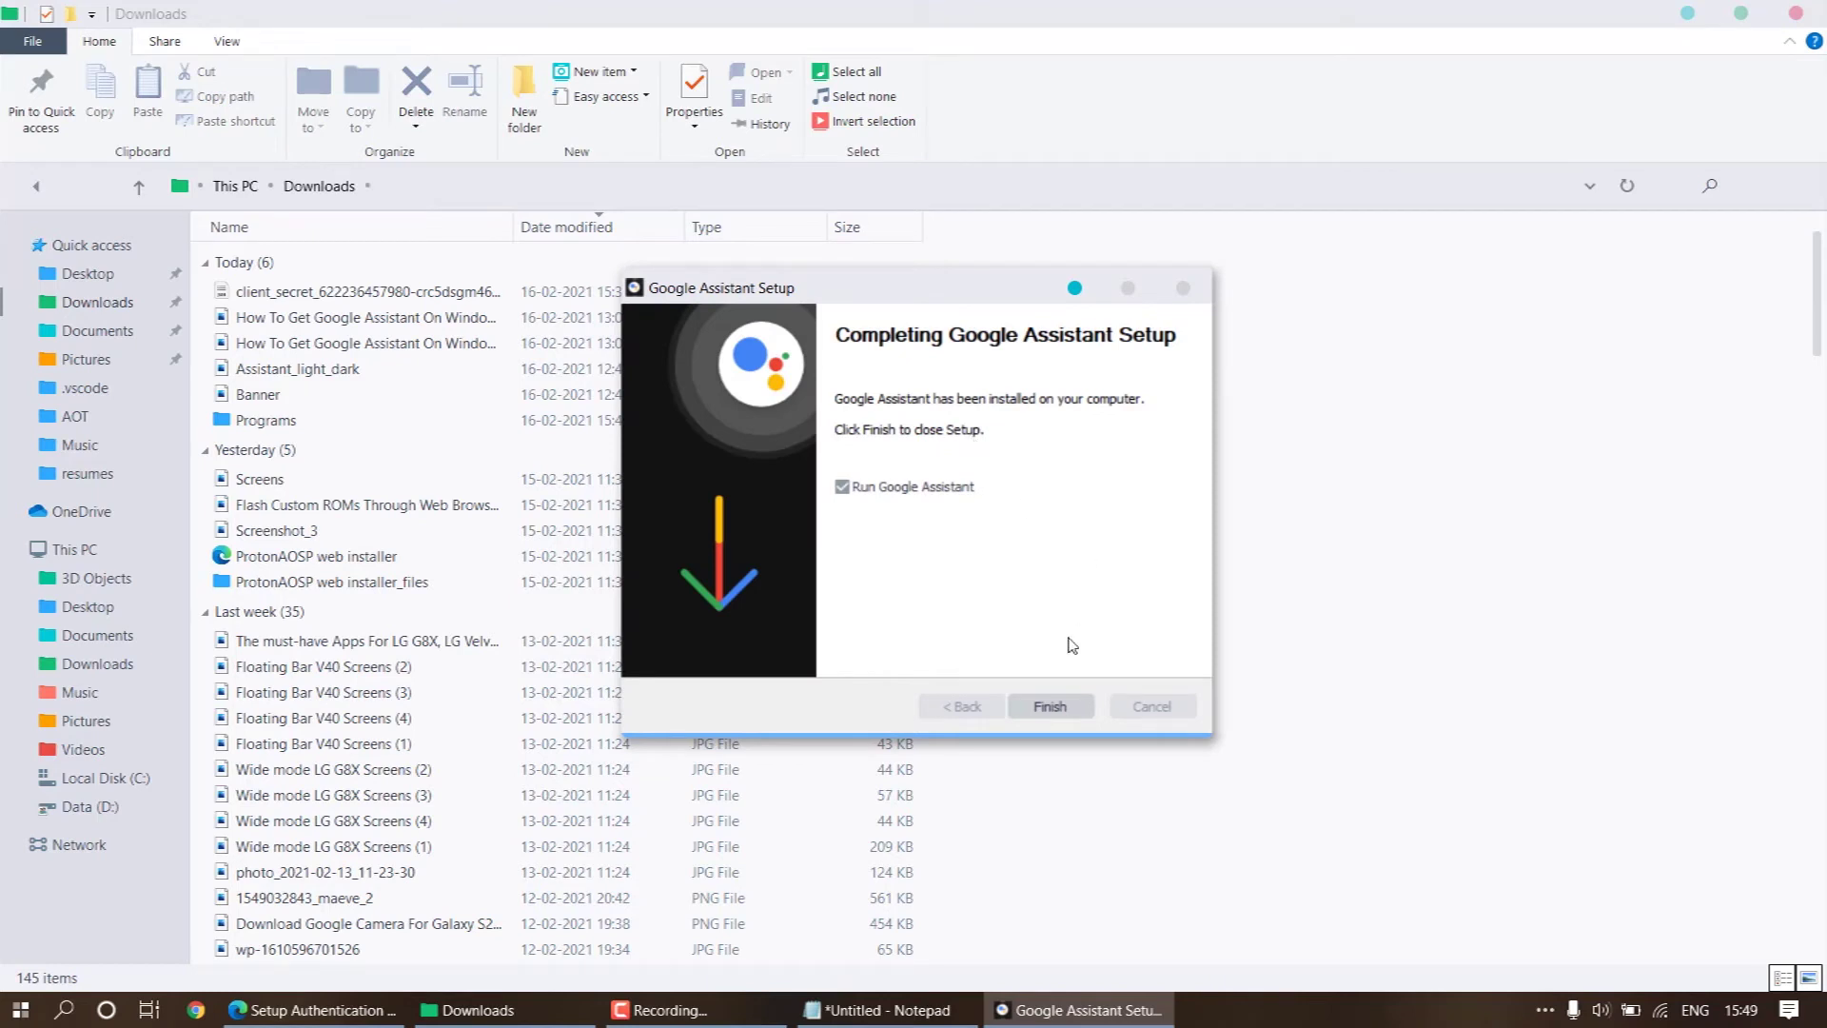
left_click(1052, 706)
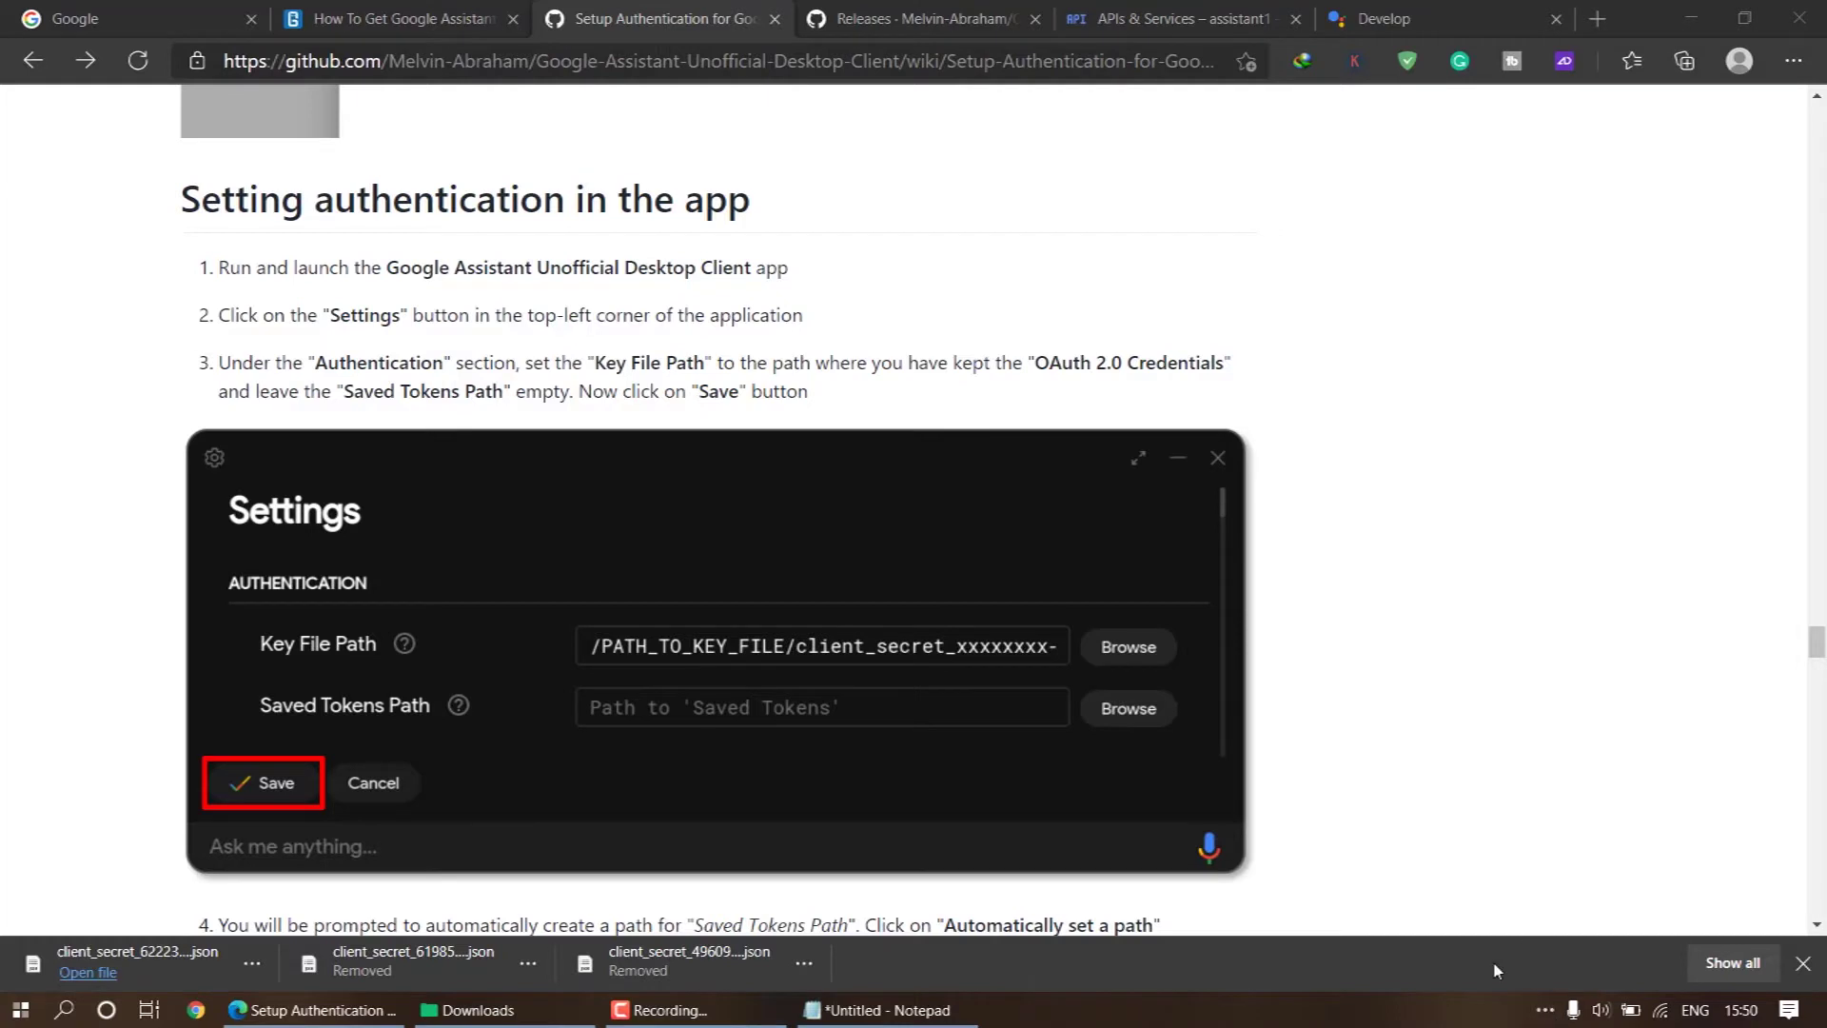
Step: Launch the Google Assistant Unofficial Desktop Client from the system tray and open its settings
left_click(1544, 1010)
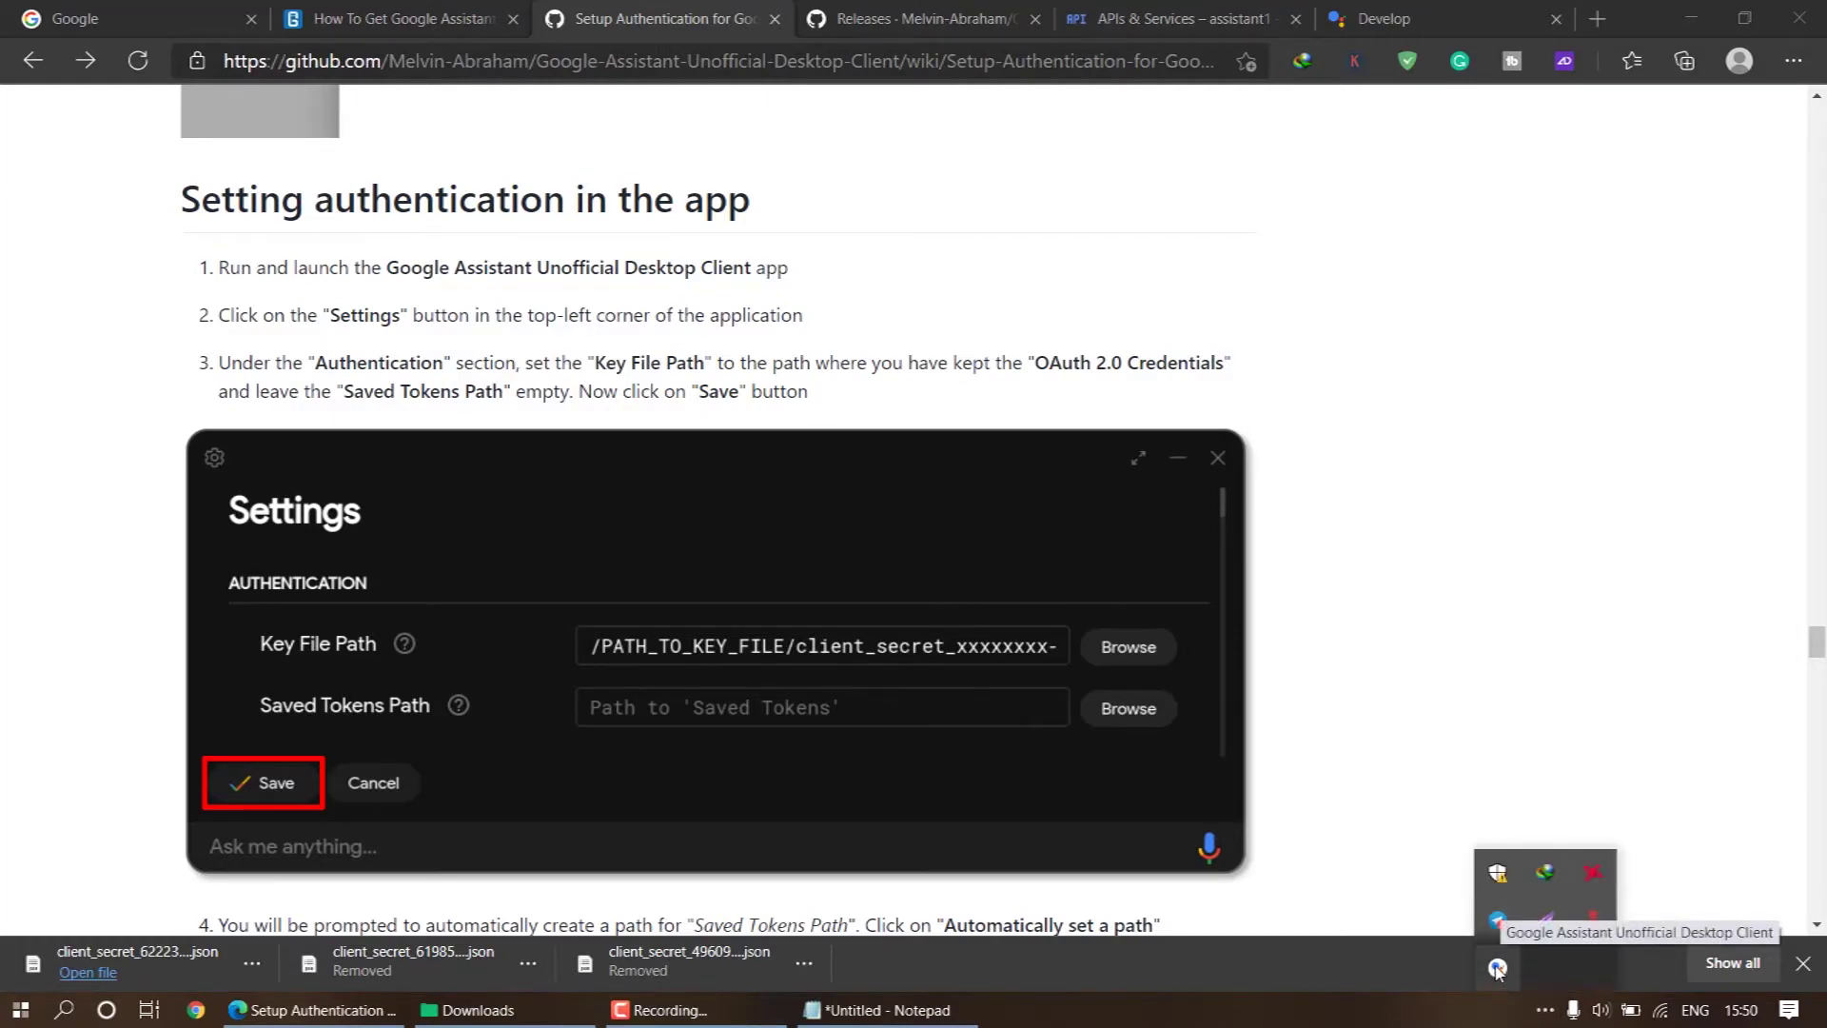
right_click(1496, 968)
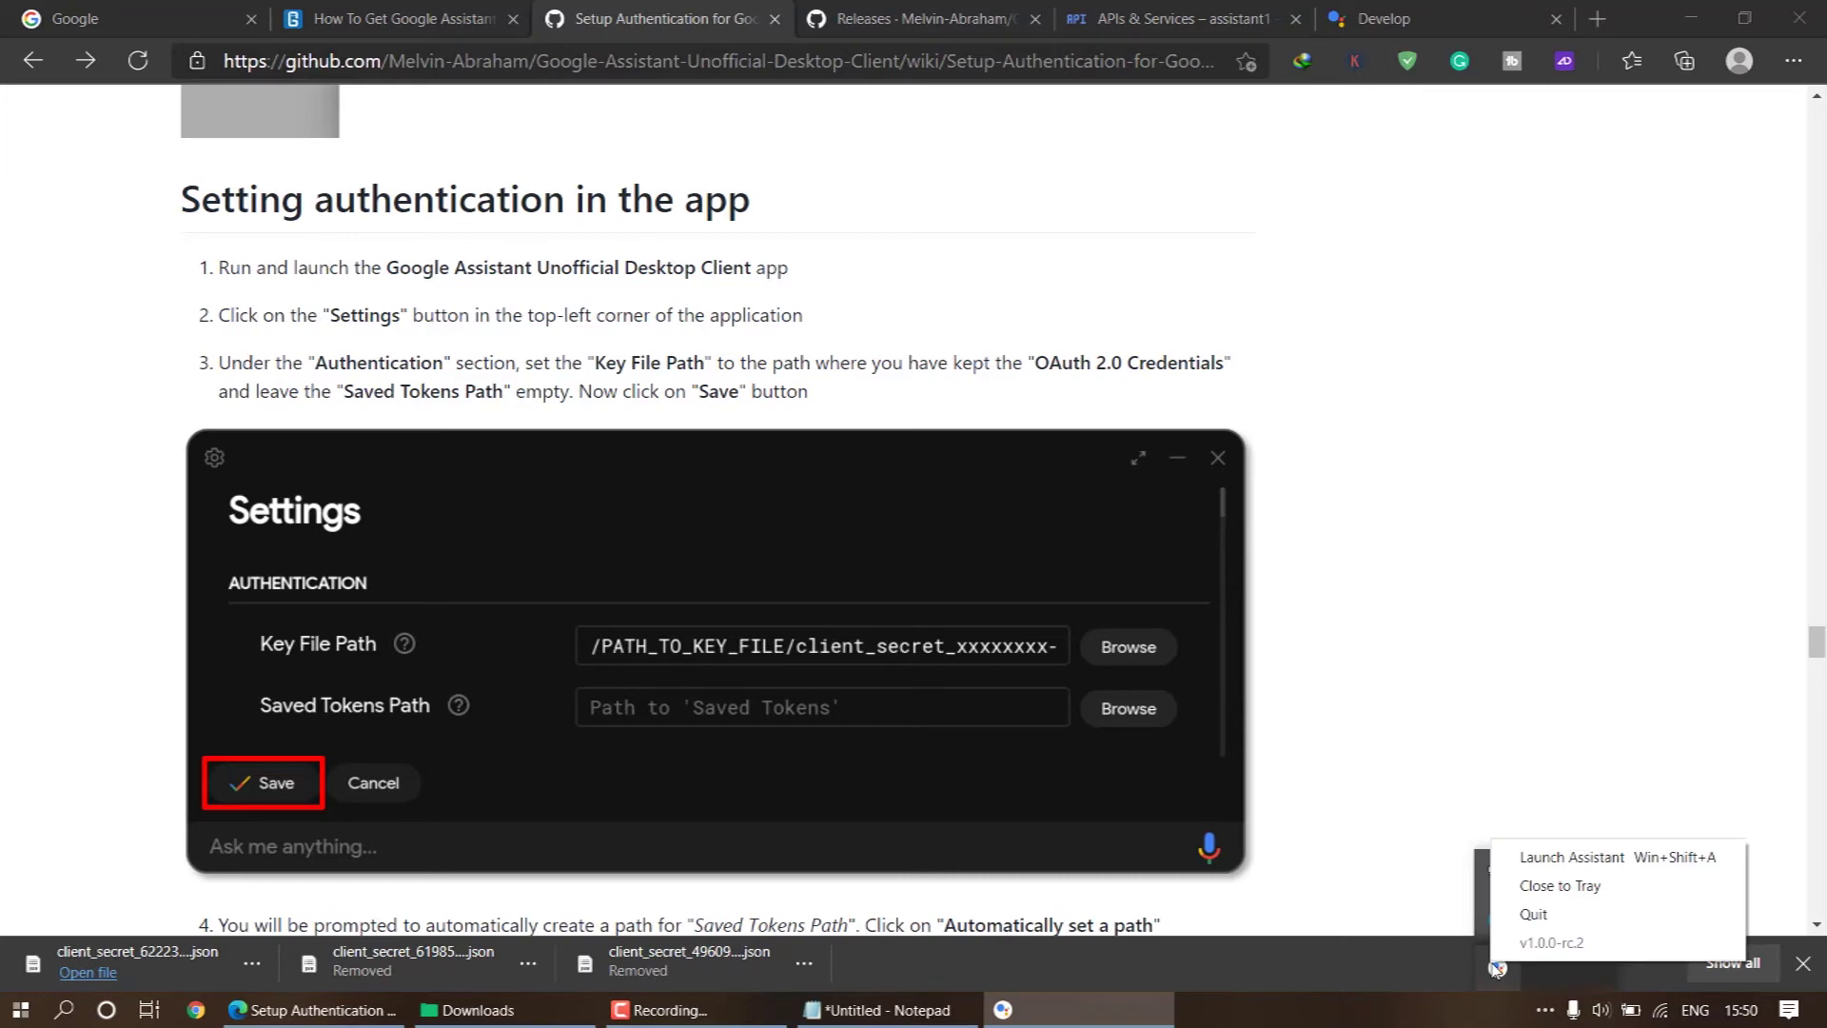
left_click(1611, 855)
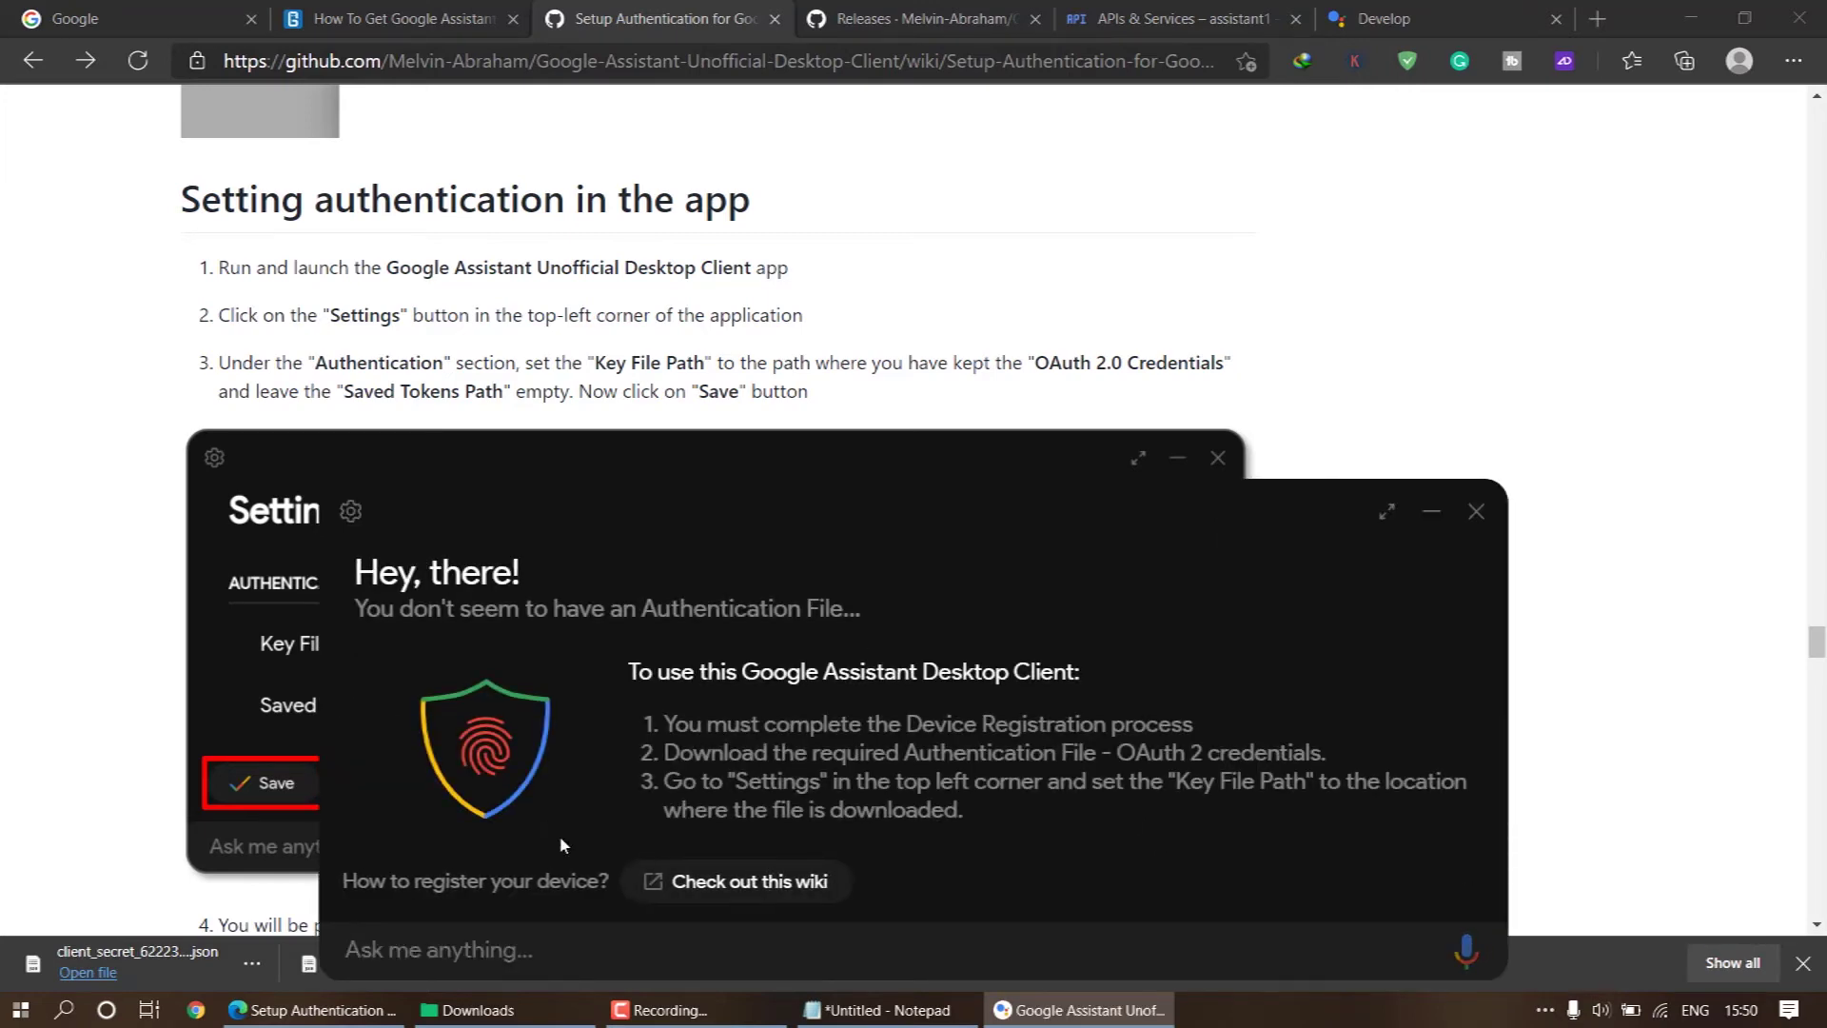
left_click(349, 519)
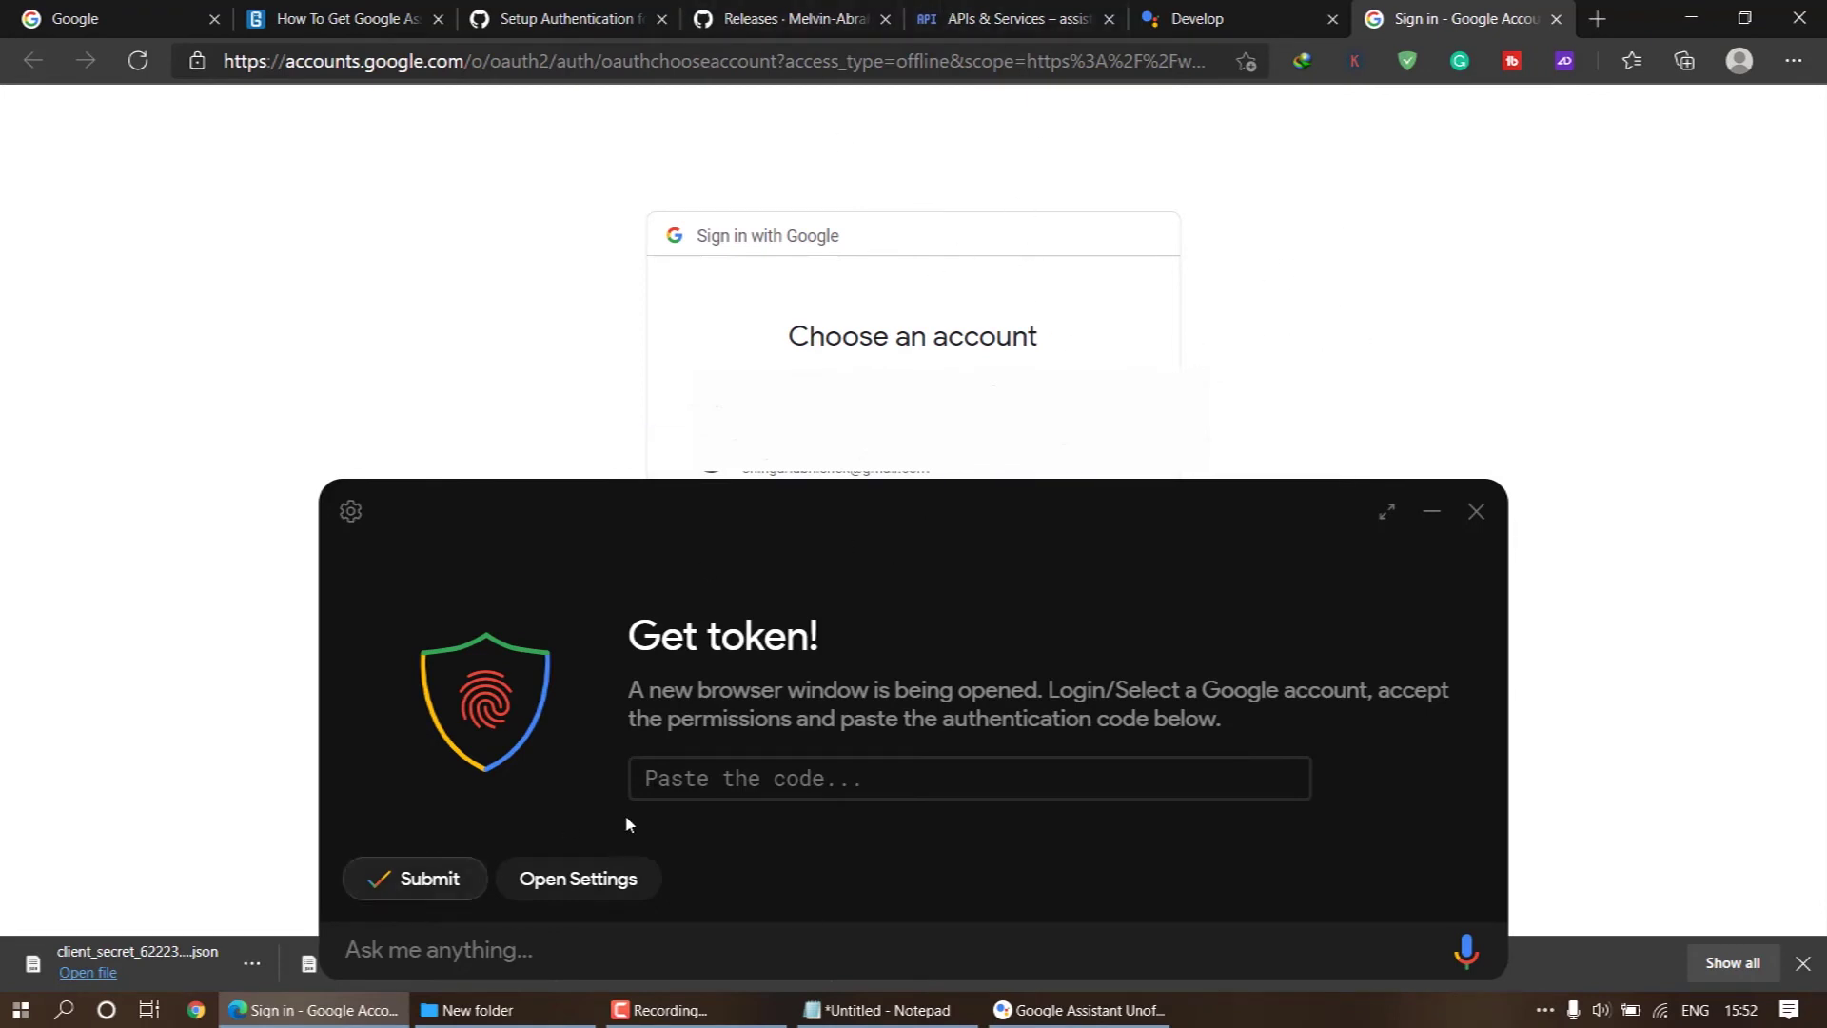
Step: Sign in with another Google account on the browser's account chooser, entering the account's e-mail address and password
left_click(832, 600)
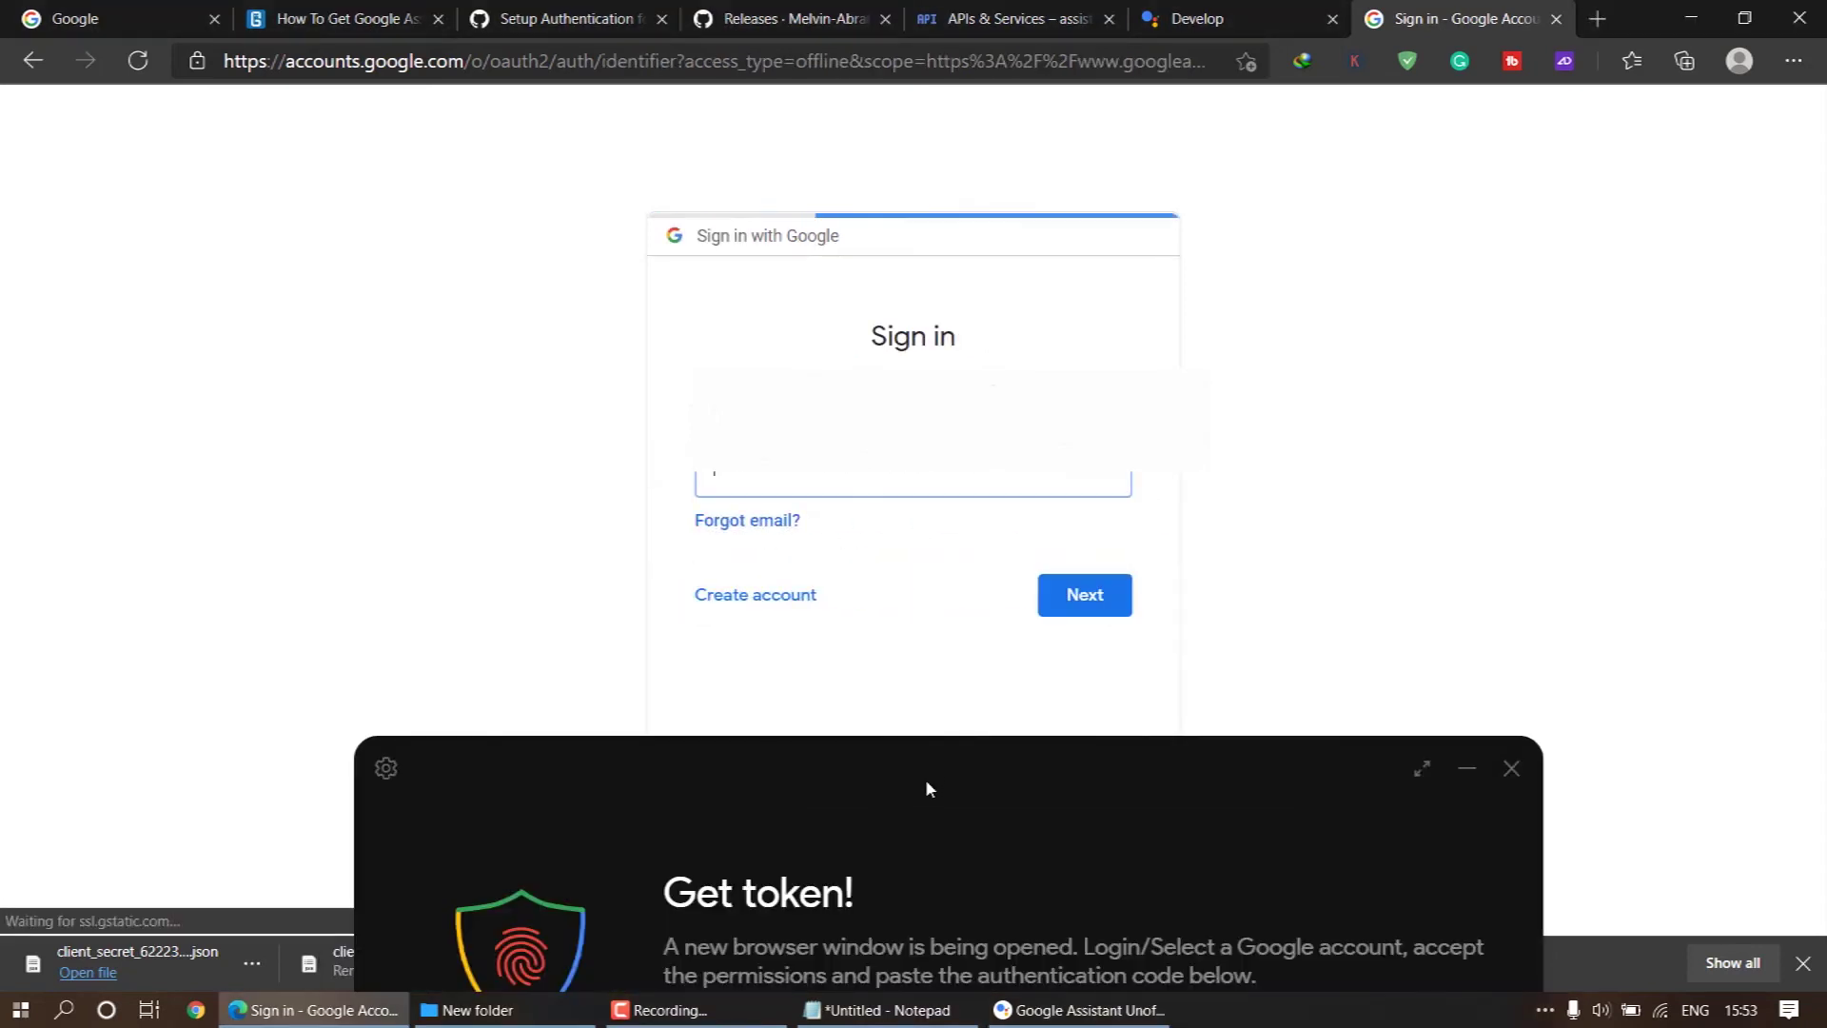
left_click(926, 787)
left_click(851, 479)
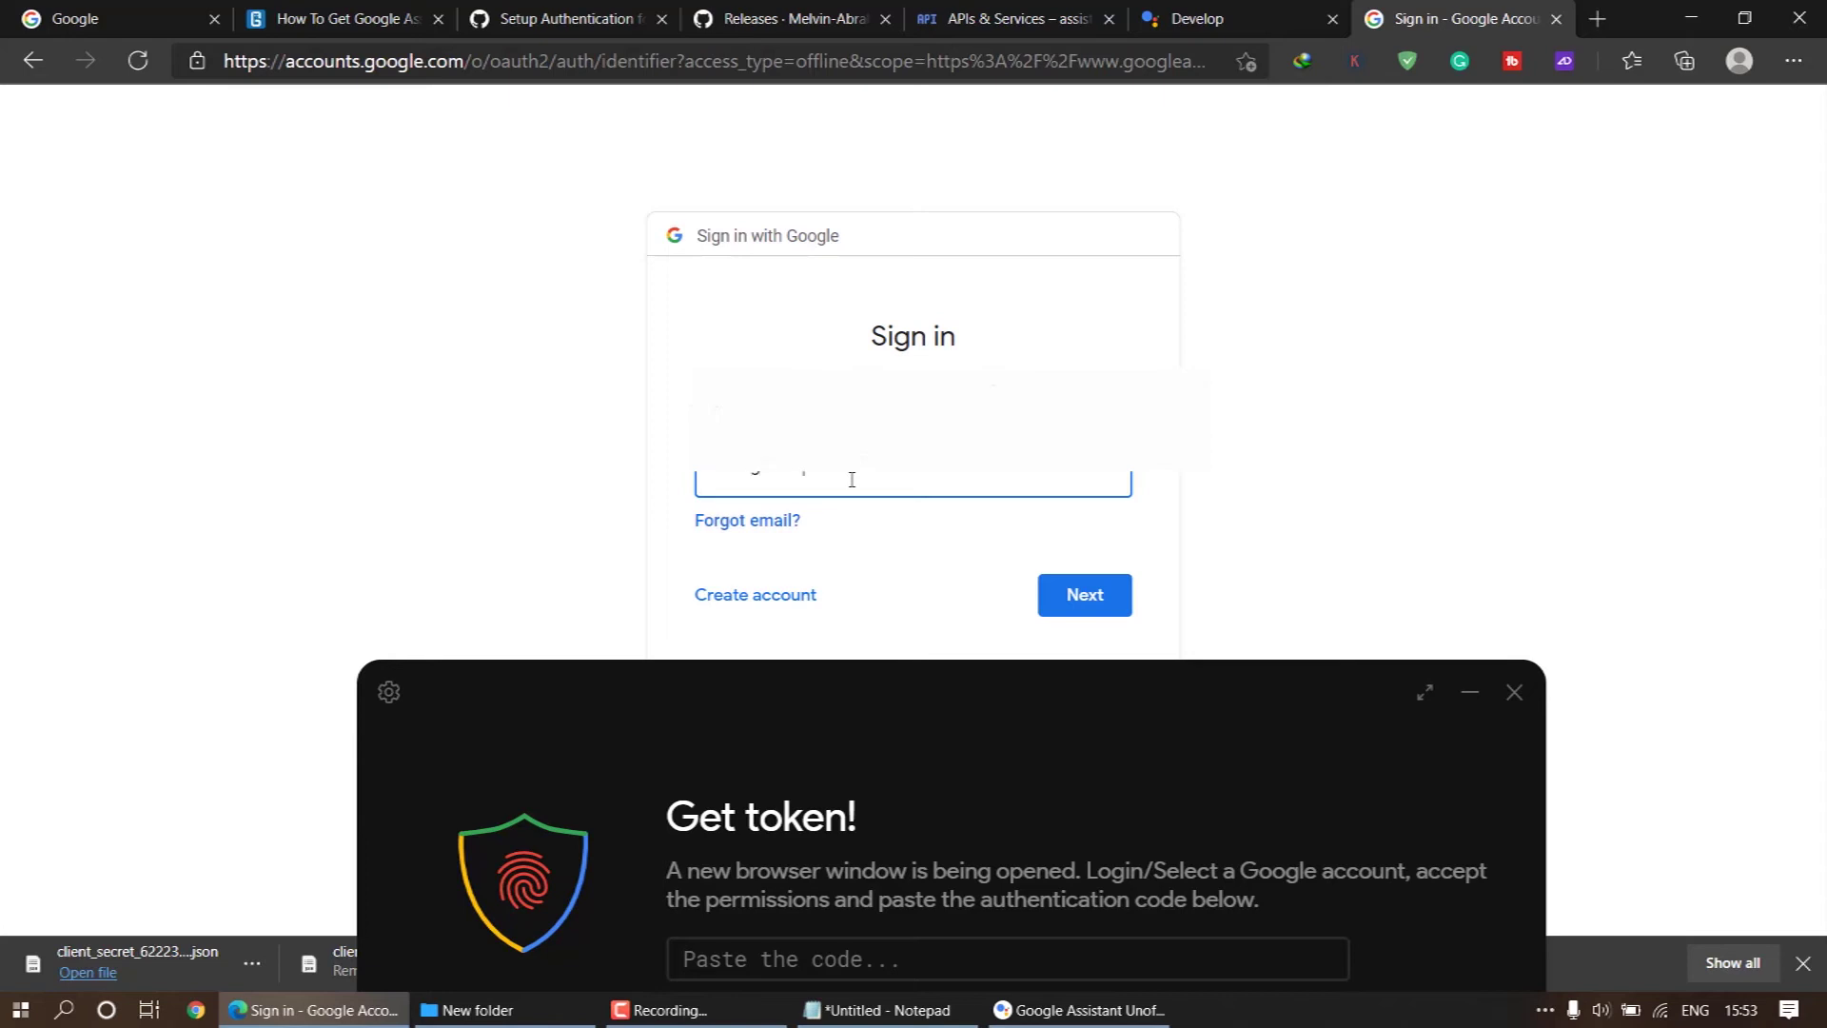
key("Return")
key("ctrl+v")
key("Return")
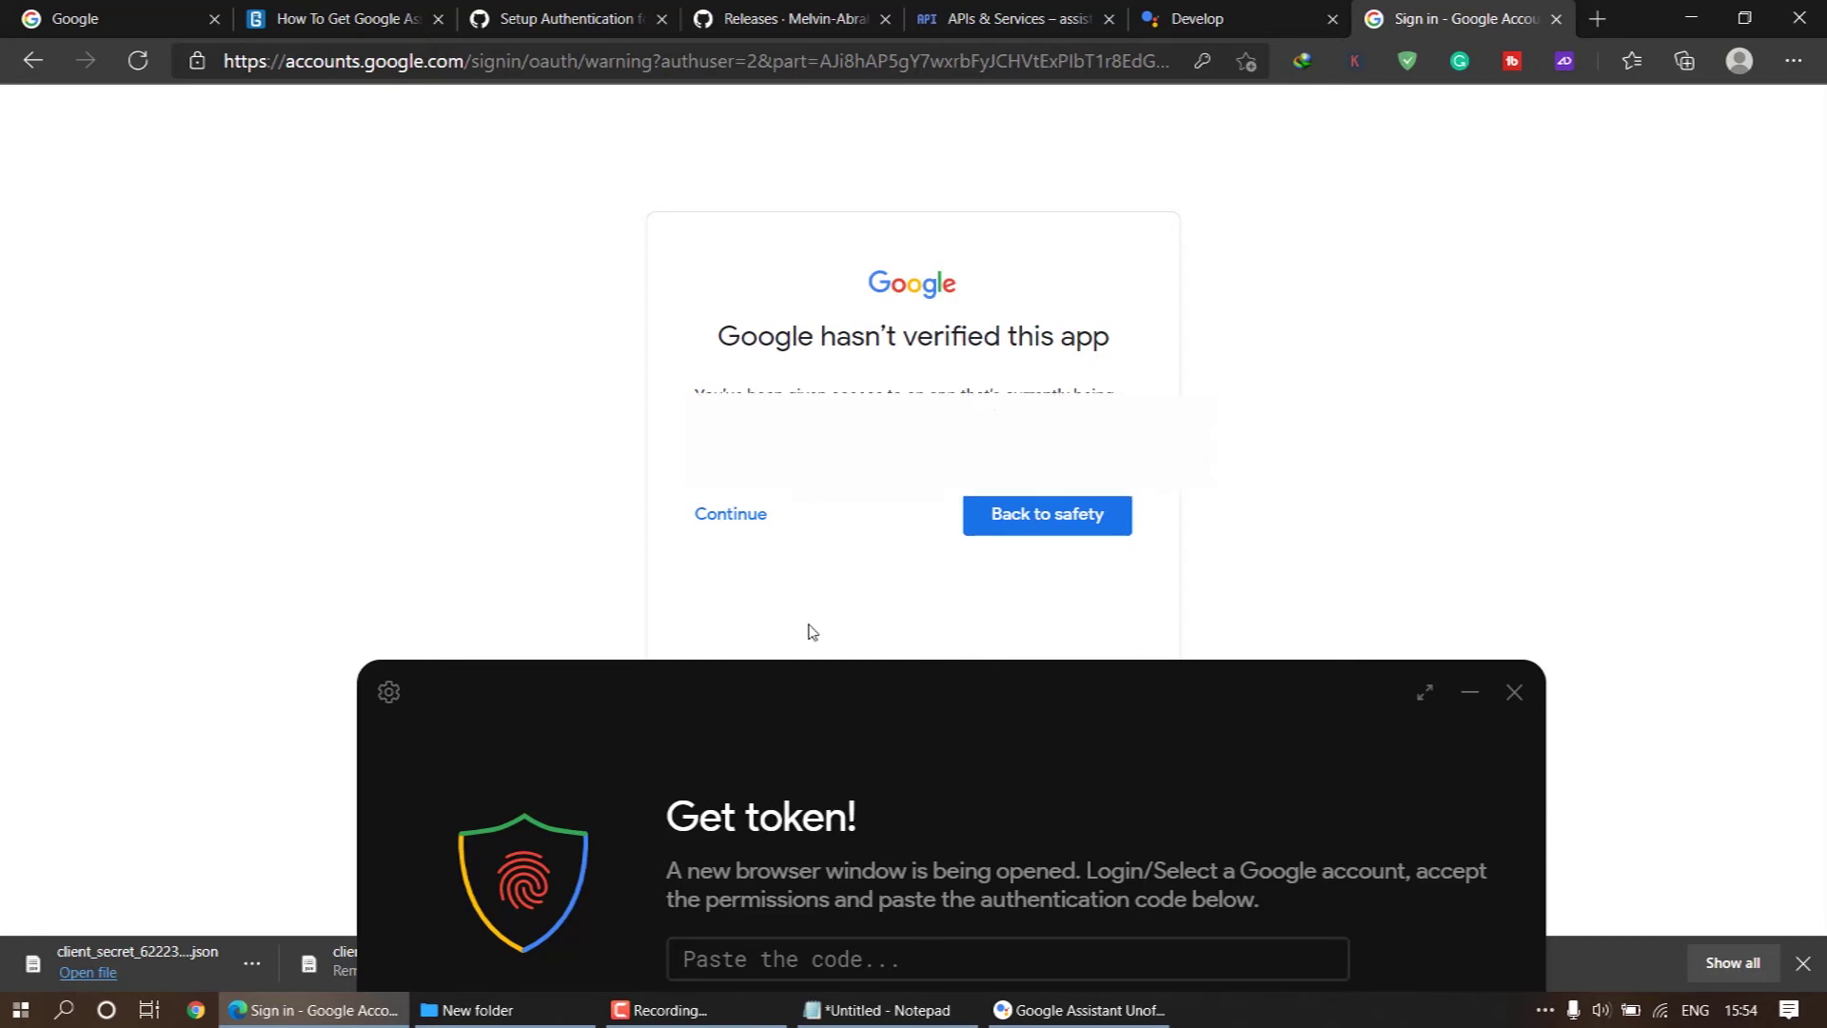
Step: Continue past the unverified app warning, allow the project access to the Google account, and confirm the choices
left_click(731, 515)
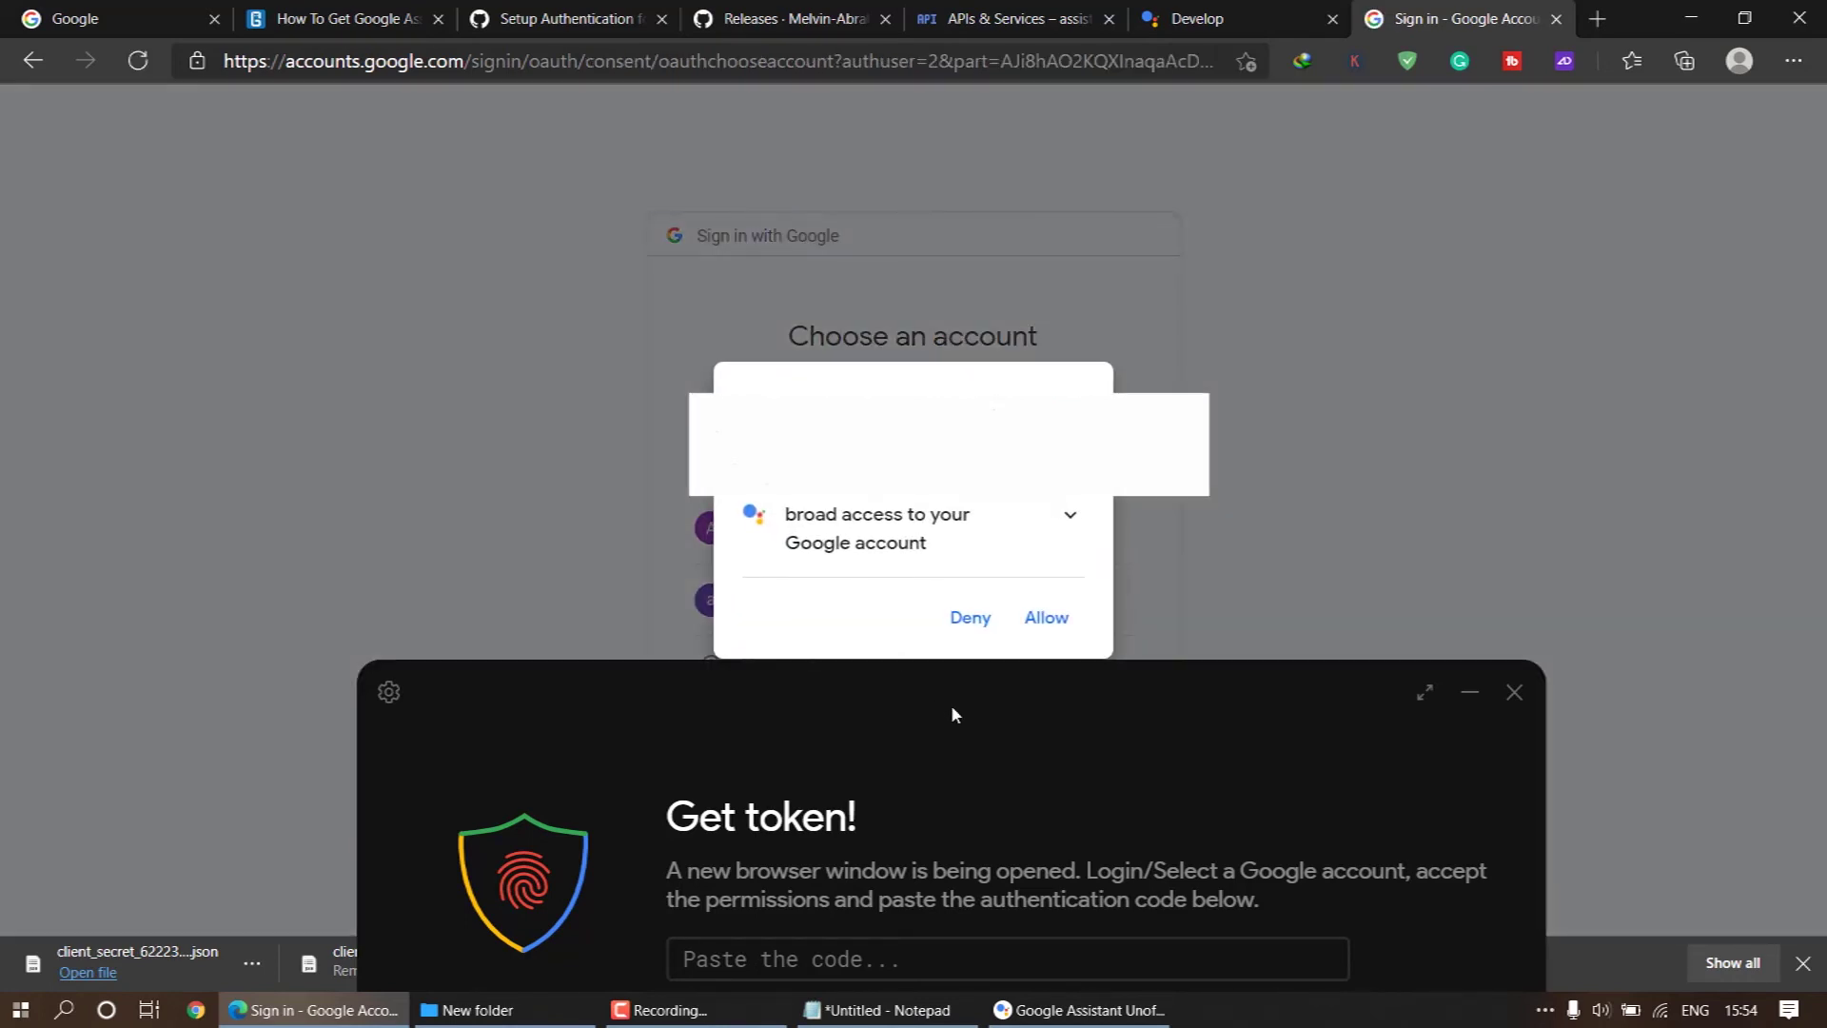
left_click_drag(951, 705, 974, 798)
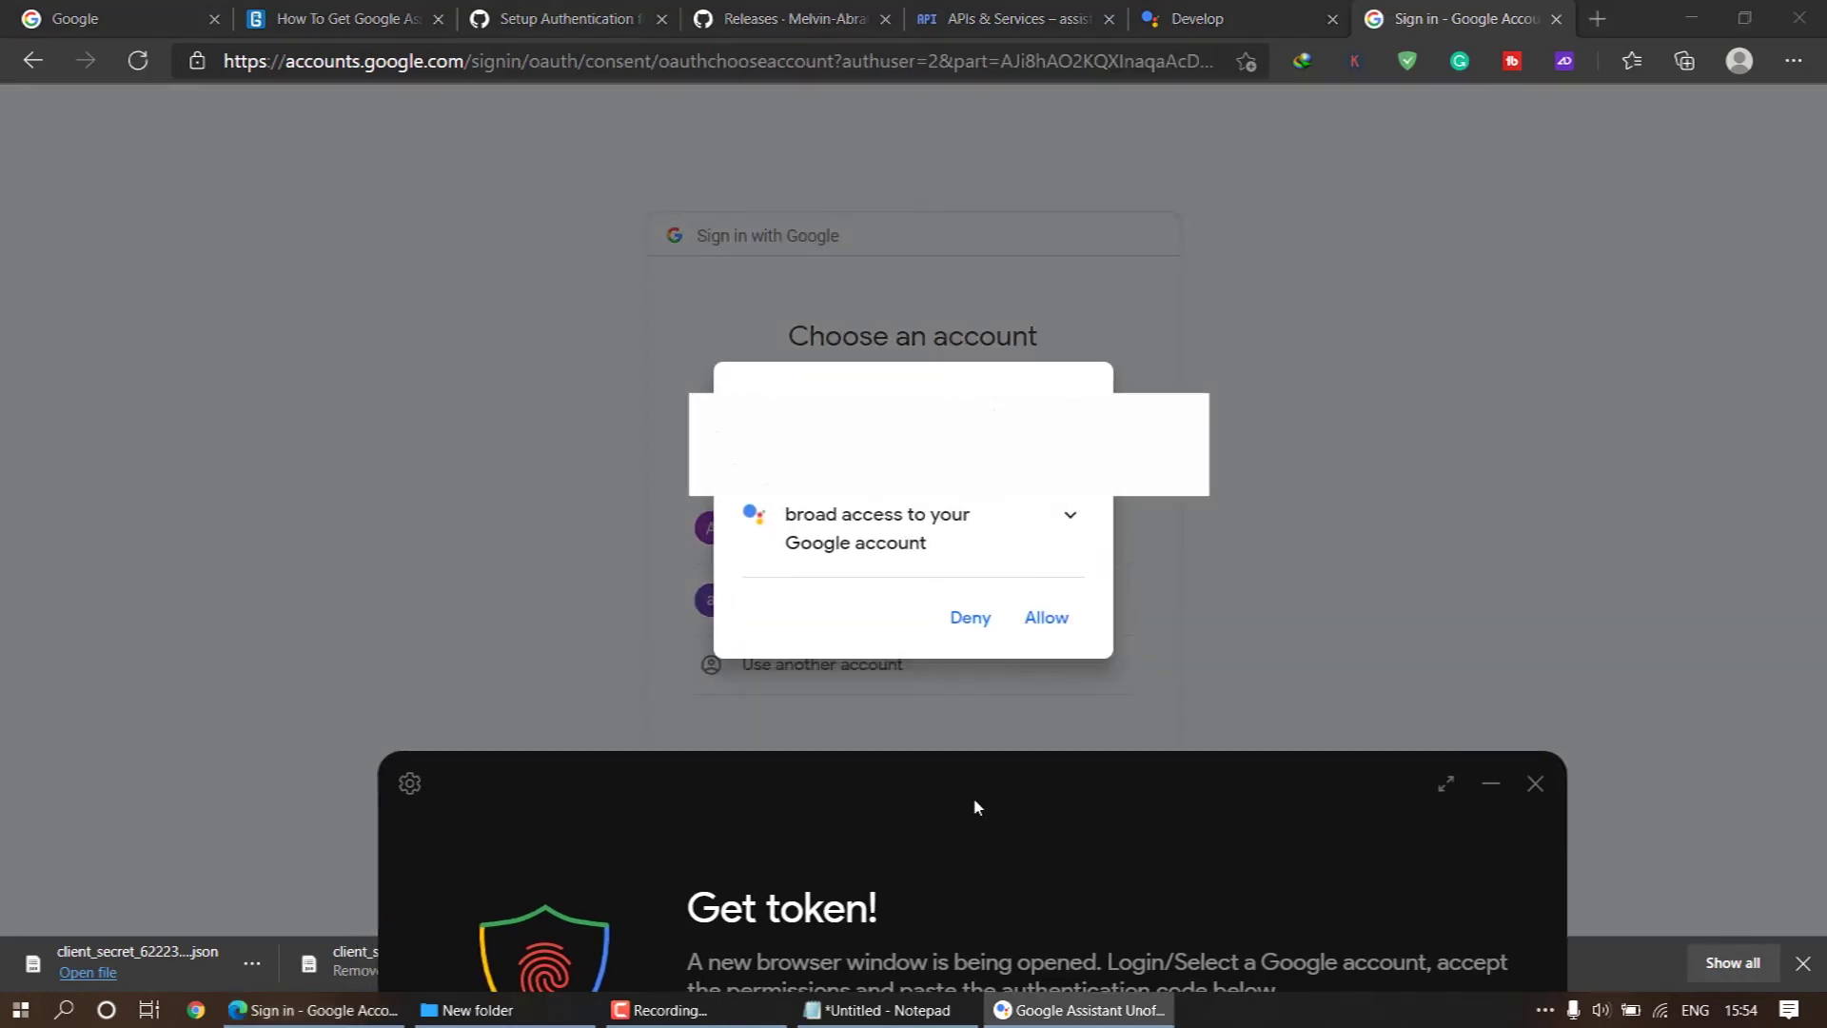
left_click(1046, 614)
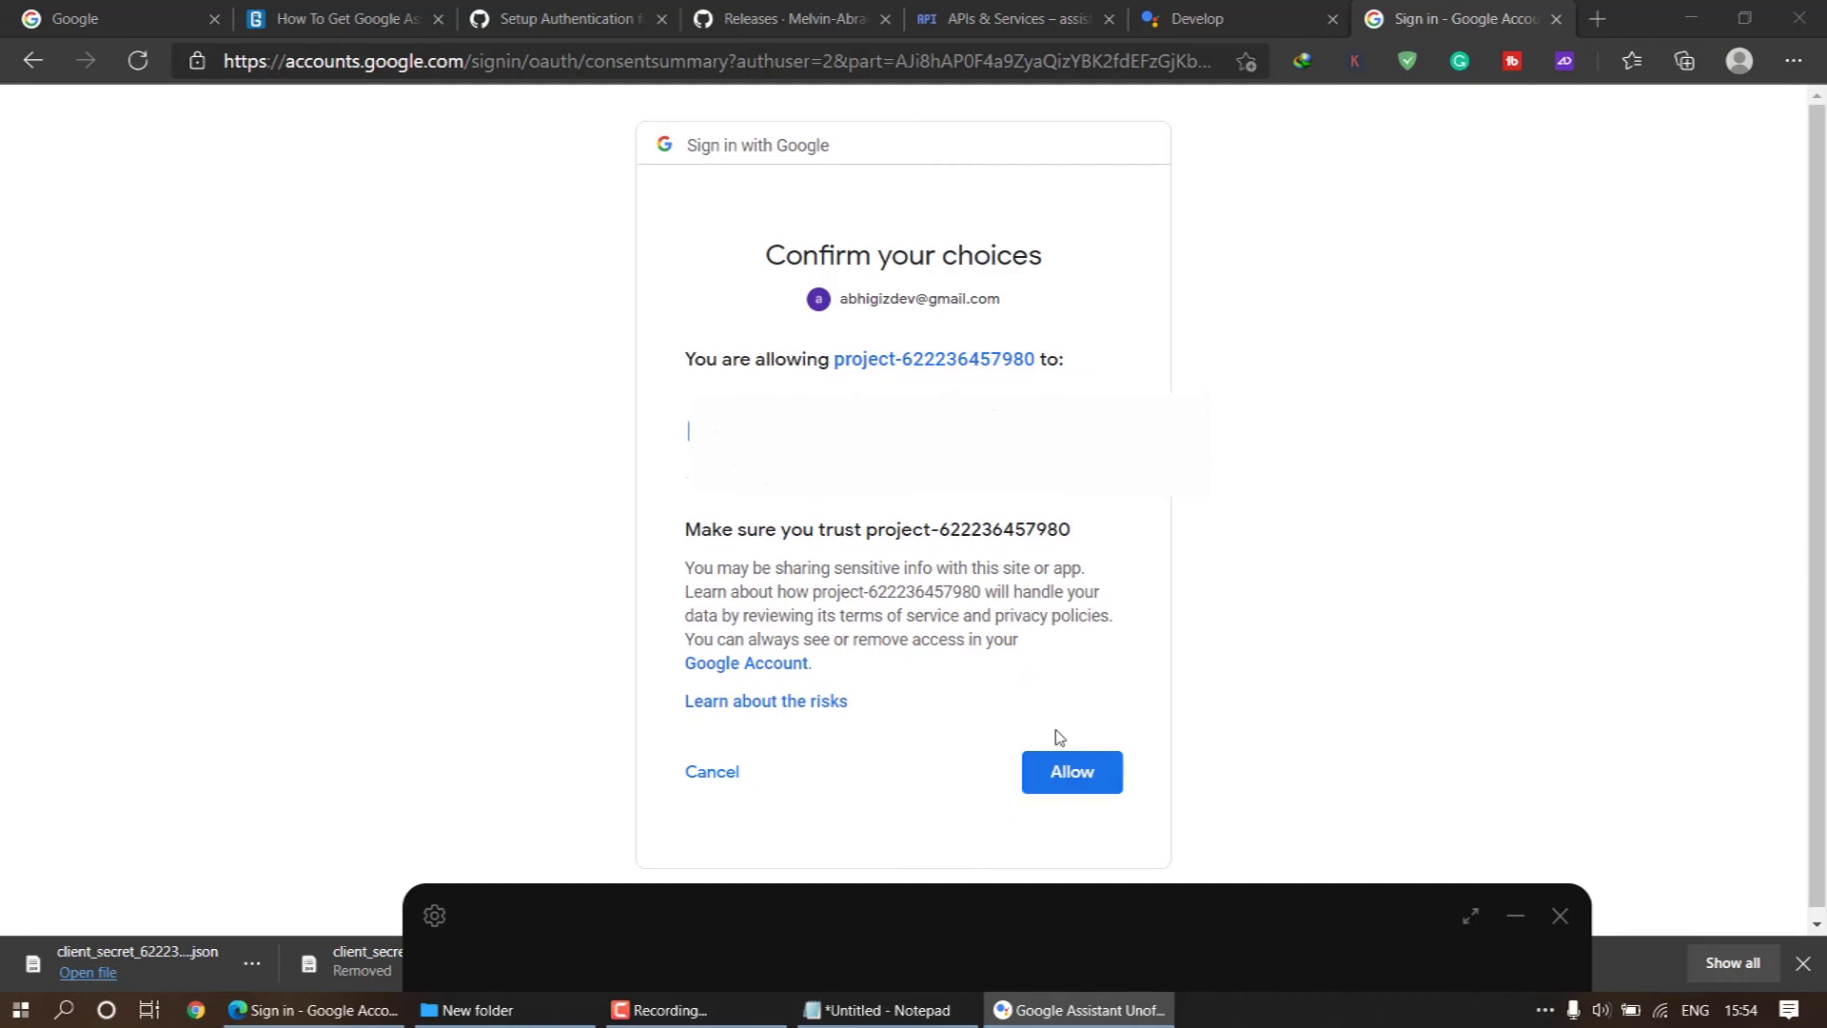
left_click(1071, 773)
Step: Copy the authentication code from the Google sign-in page, paste it into the Assistant's Get token code field, and submit it
left_click_drag(1049, 912, 1009, 529)
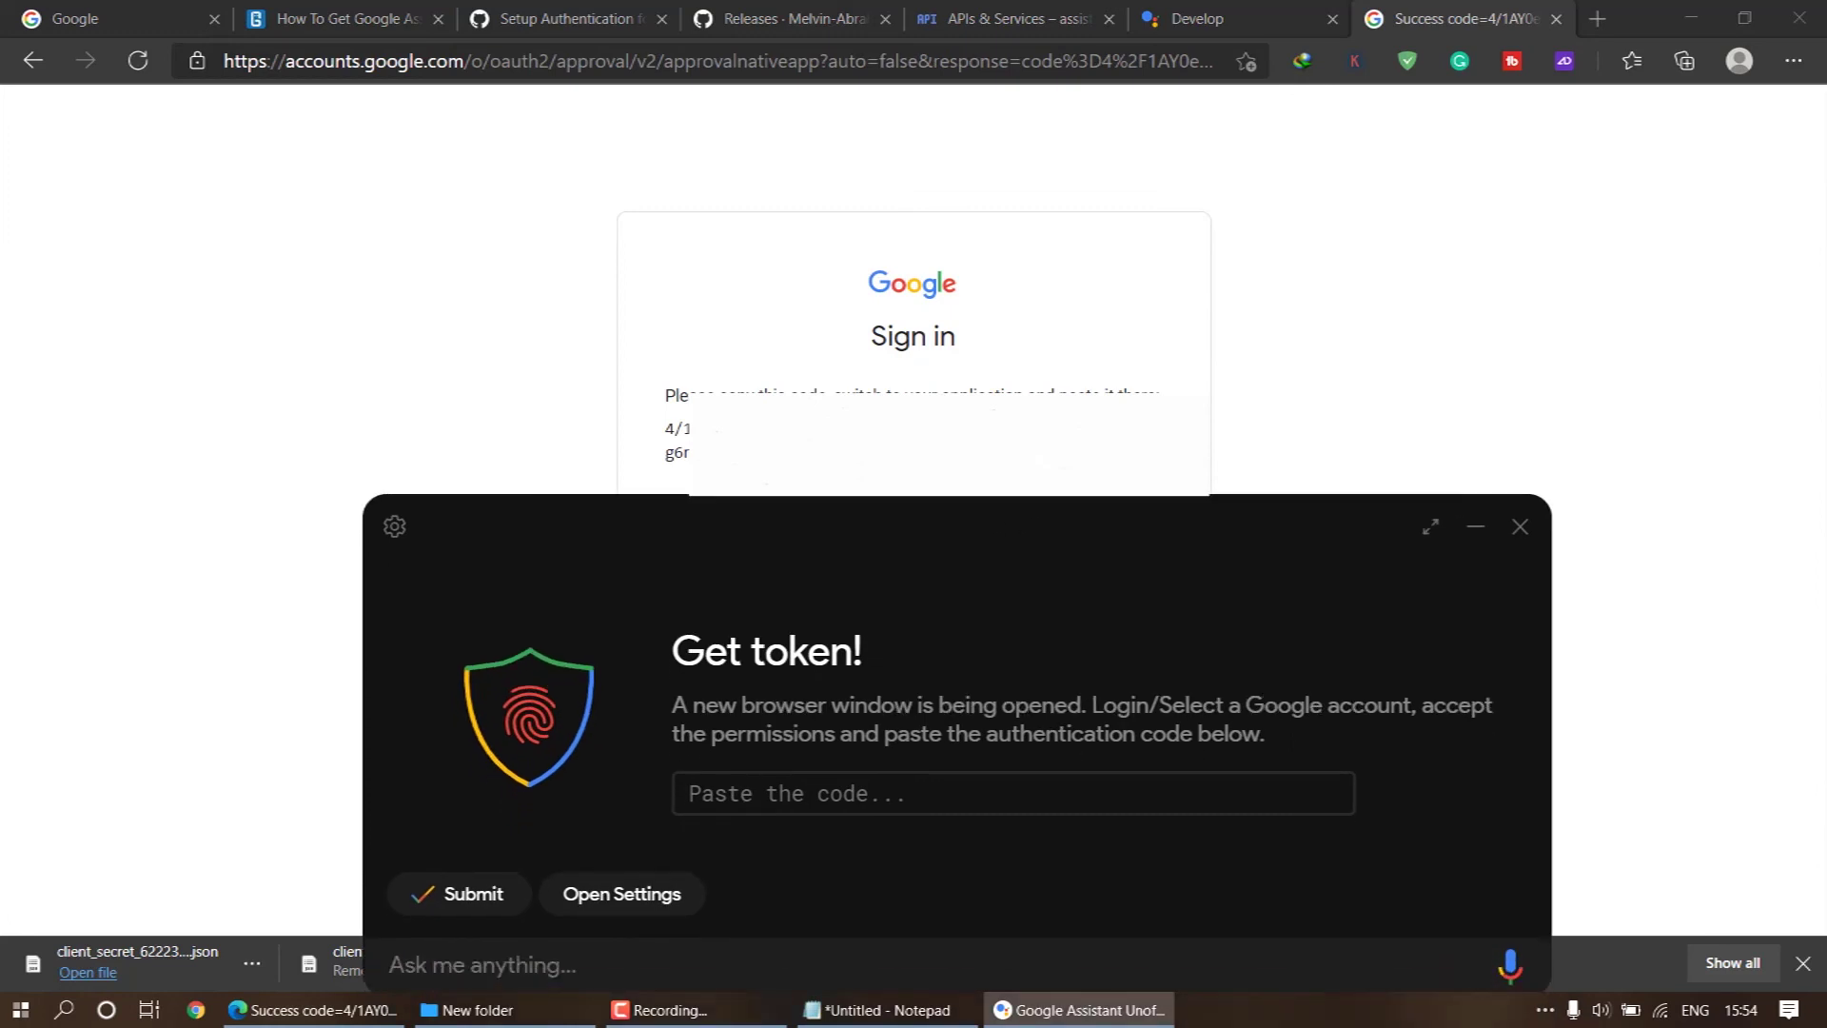
left_click(676, 440)
key("ctrl+c")
left_click(889, 788)
key("ctrl+v")
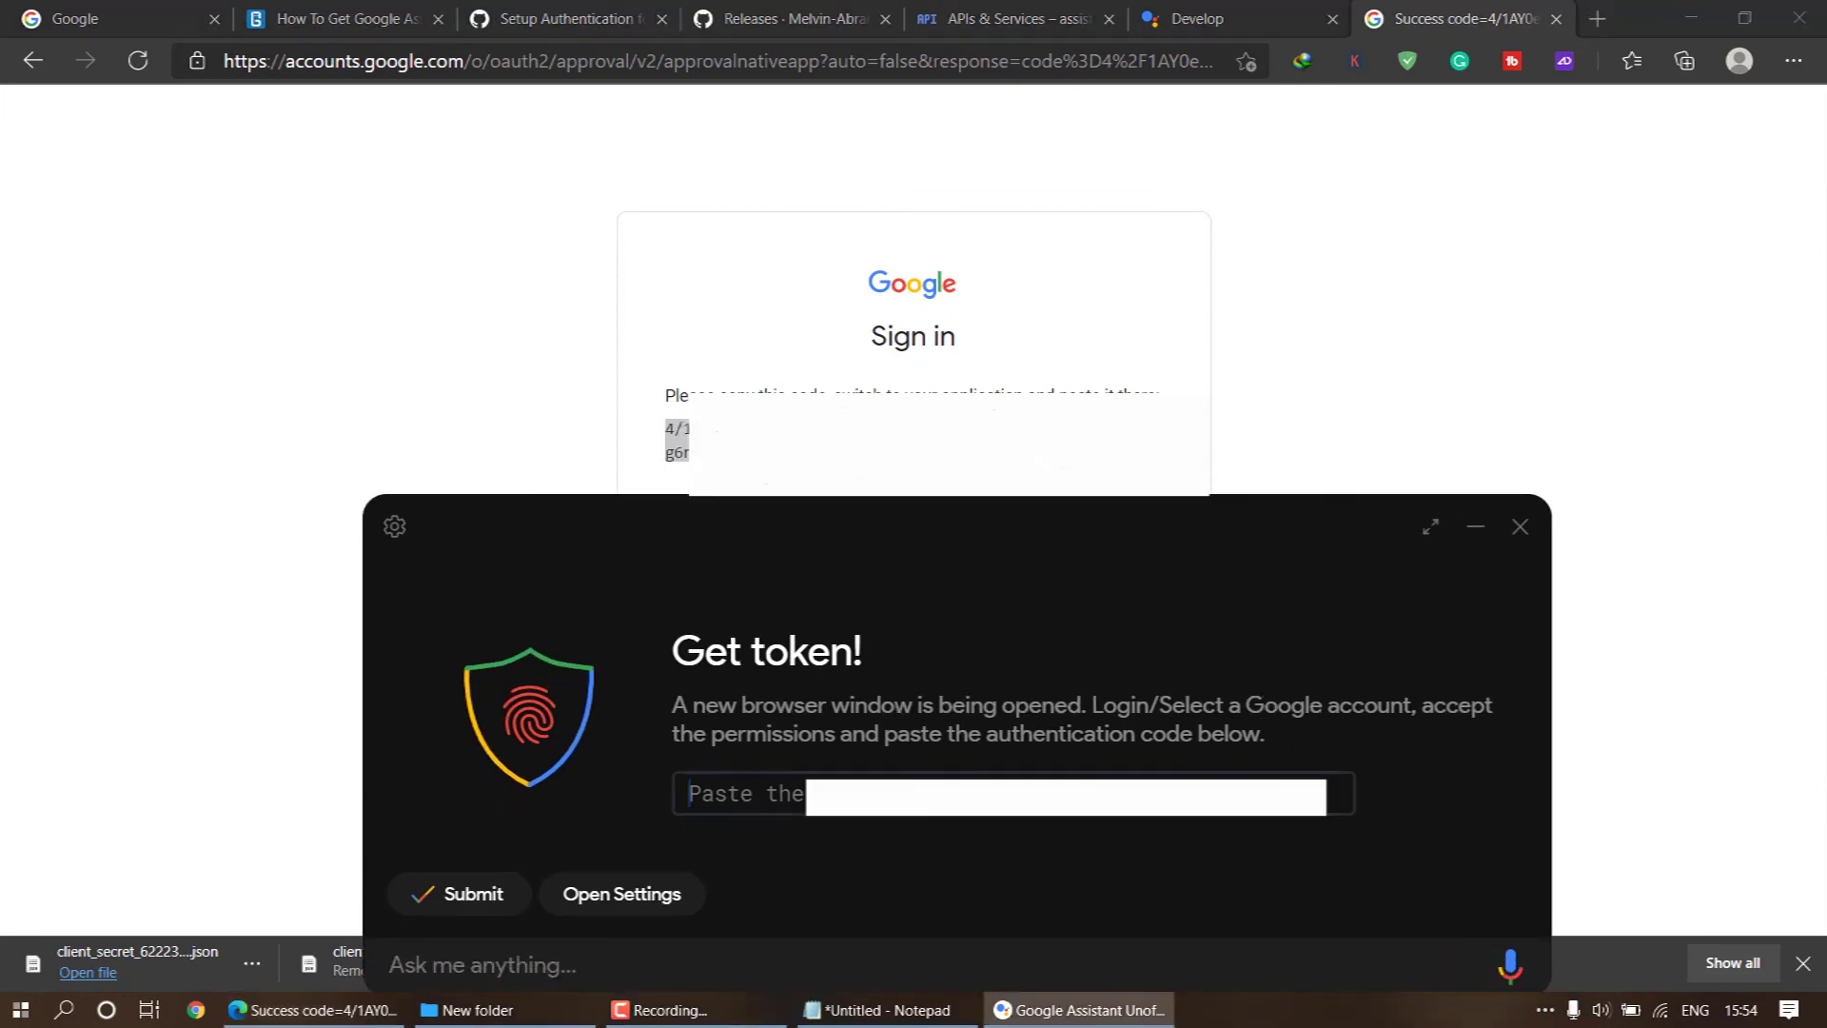
key("ctrl+v")
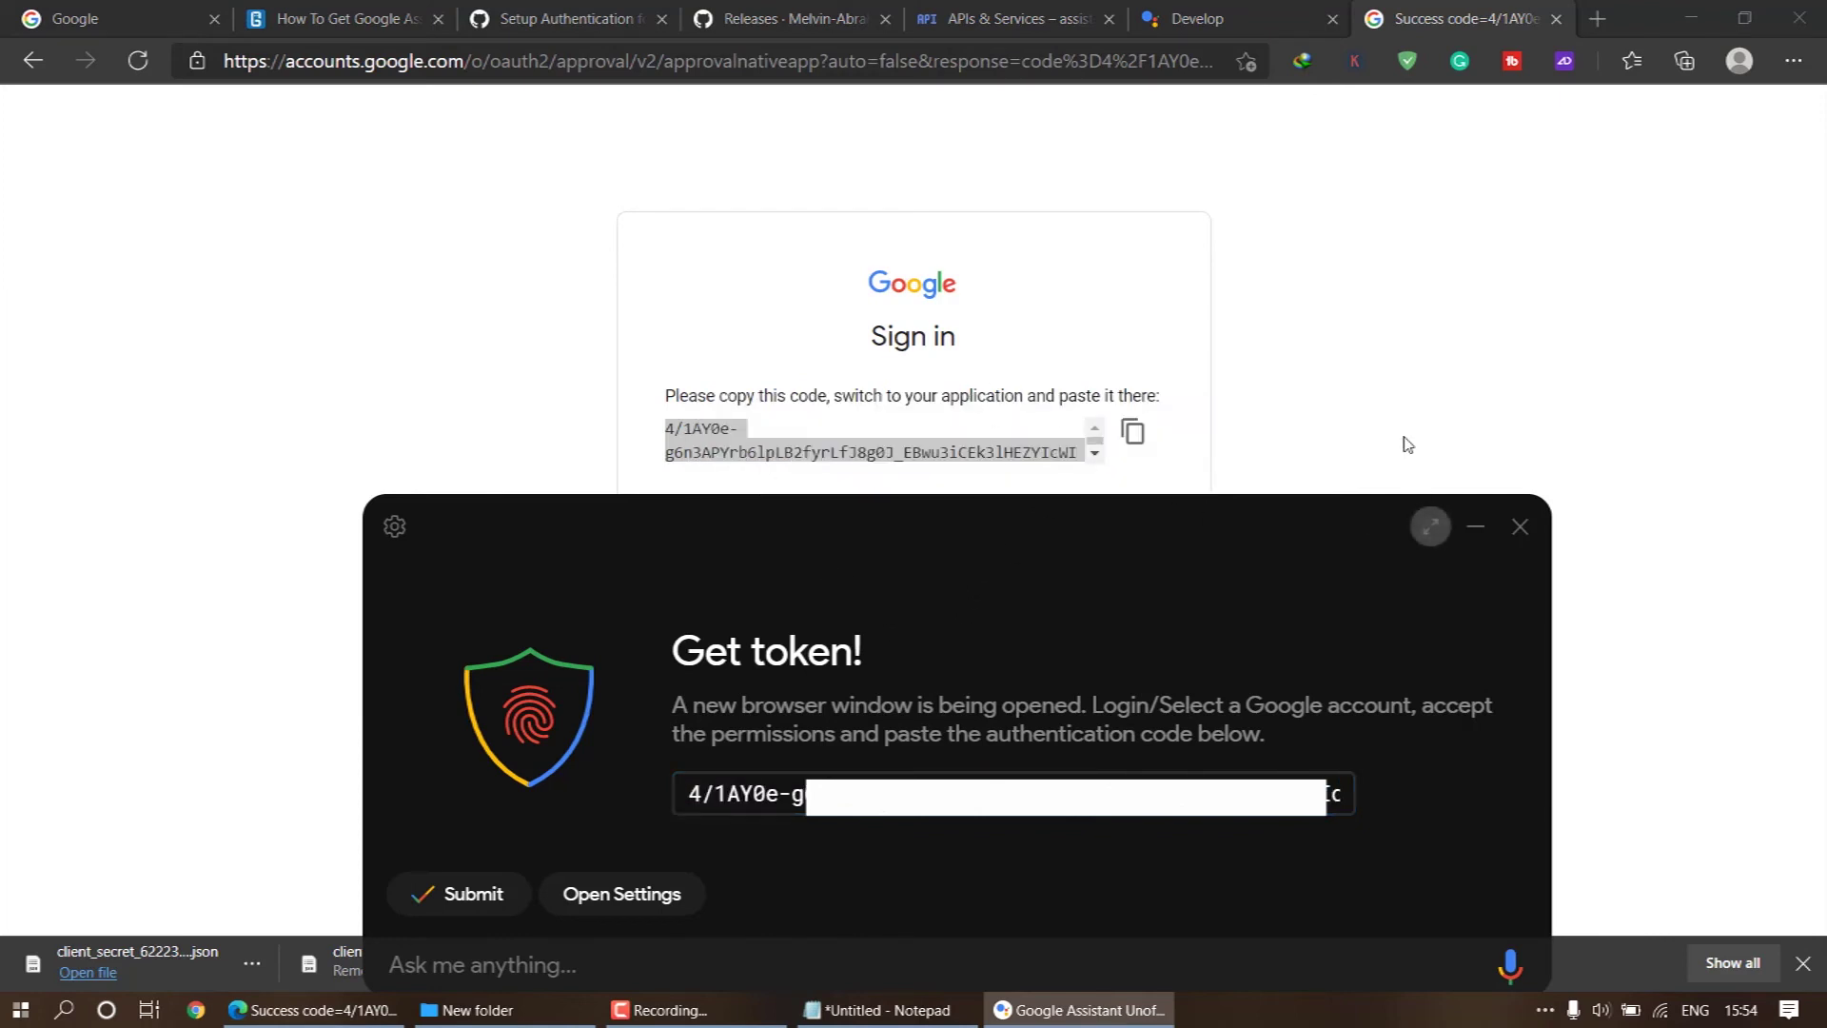
left_click(466, 895)
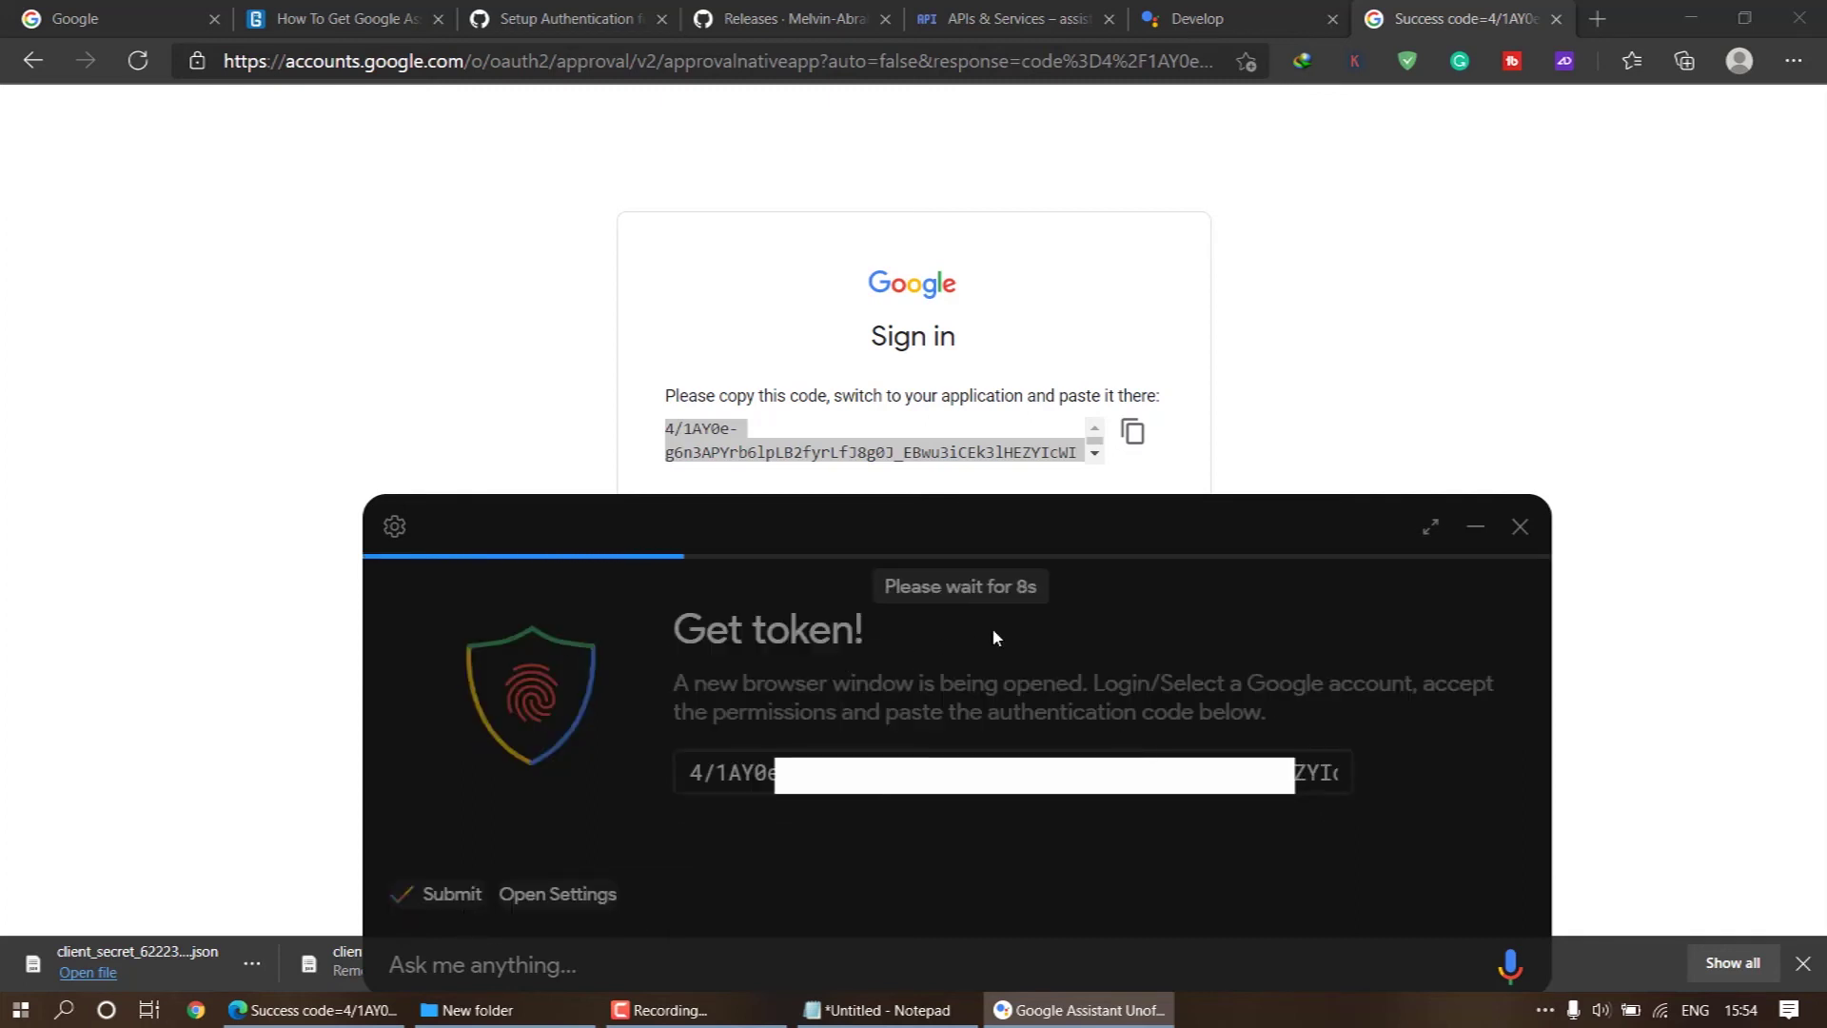
Step: Check the final steps of the Setup Authentication wiki page in the browser and relaunch the Assistant to apply the saved tokens
left_click(794, 18)
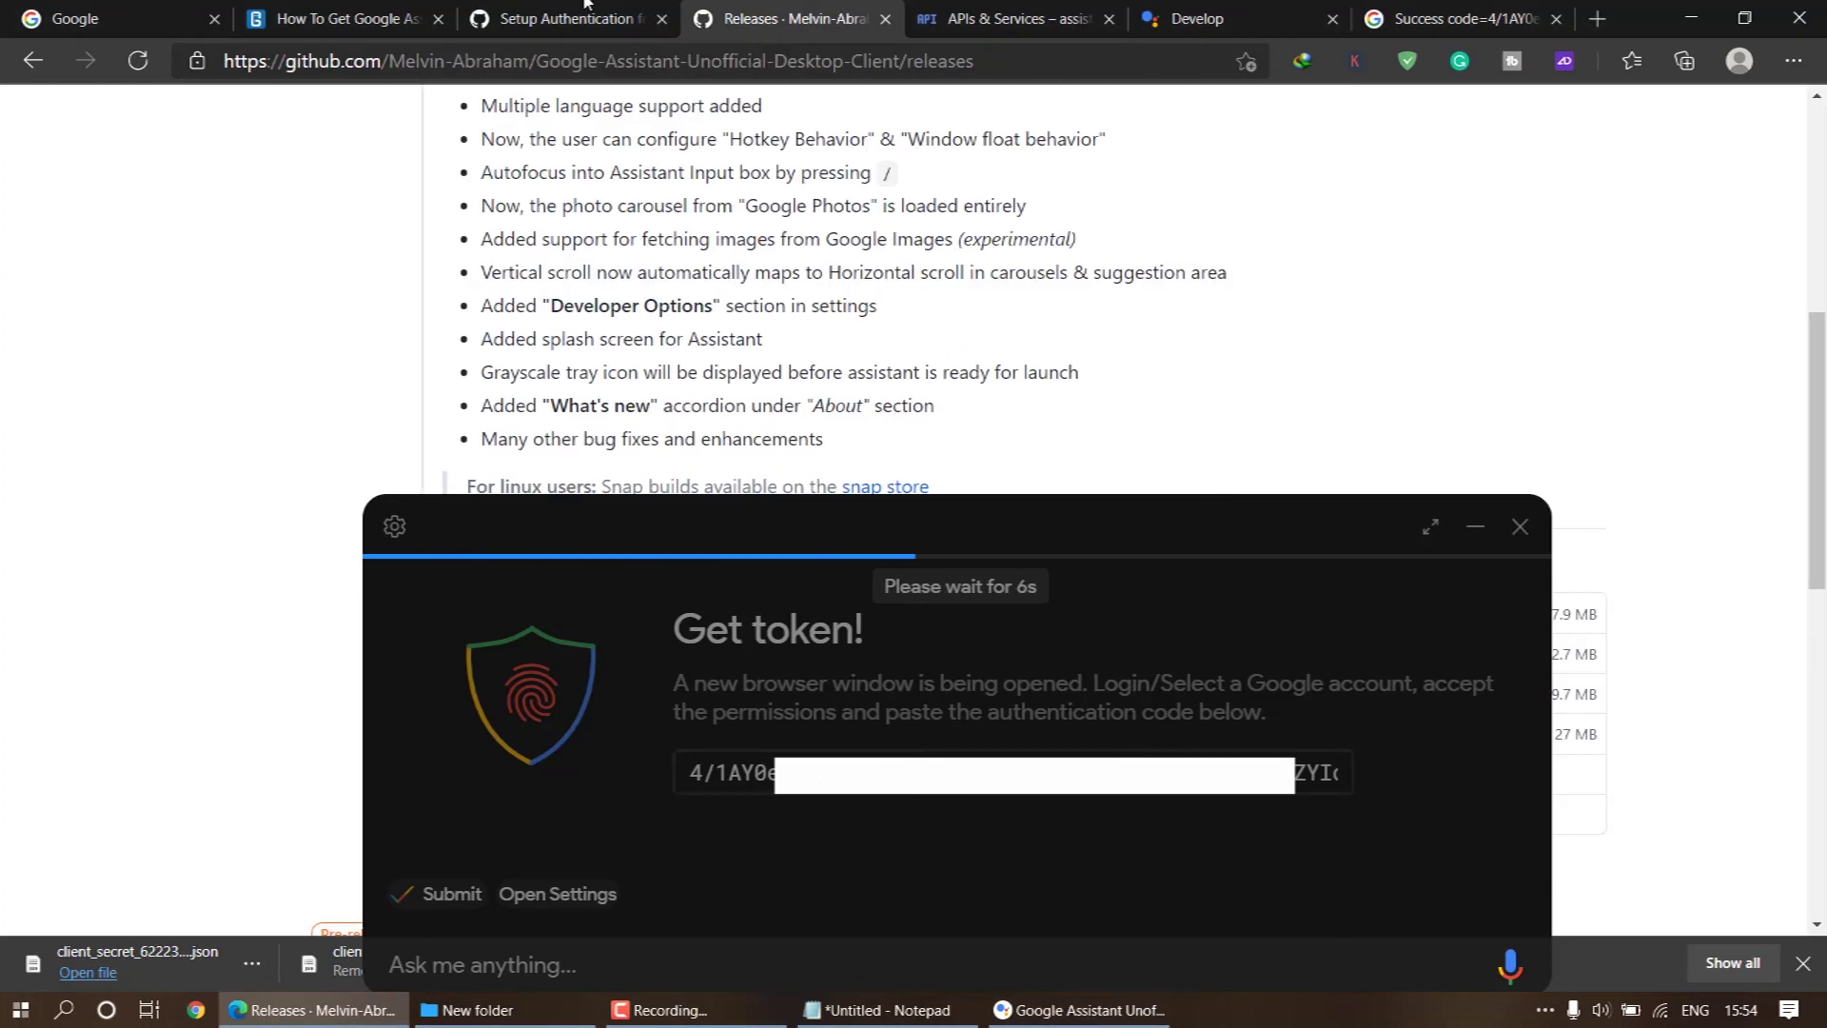
left_click(562, 18)
scroll(895, 299, "down", 5)
scroll(938, 314, "down", 3)
scroll(1071, 279, "down", 9)
scroll(1070, 278, "down", 10)
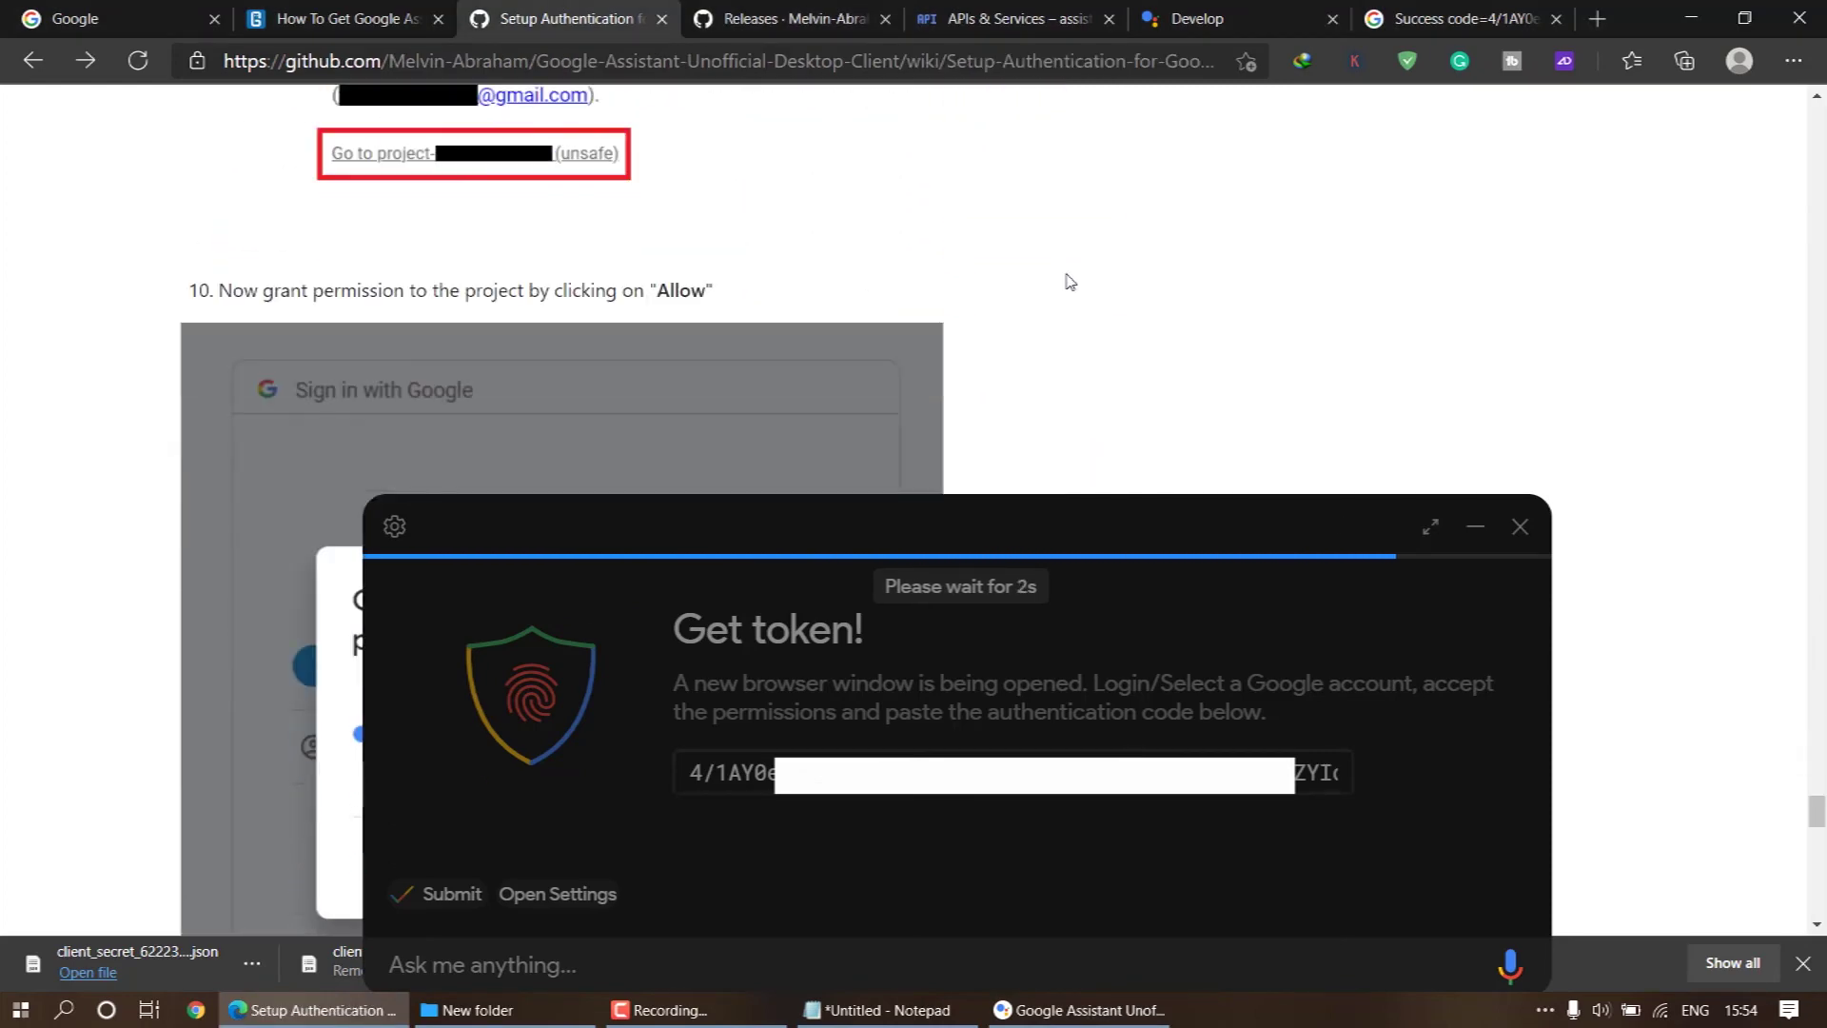
scroll(1069, 283, "down", 15)
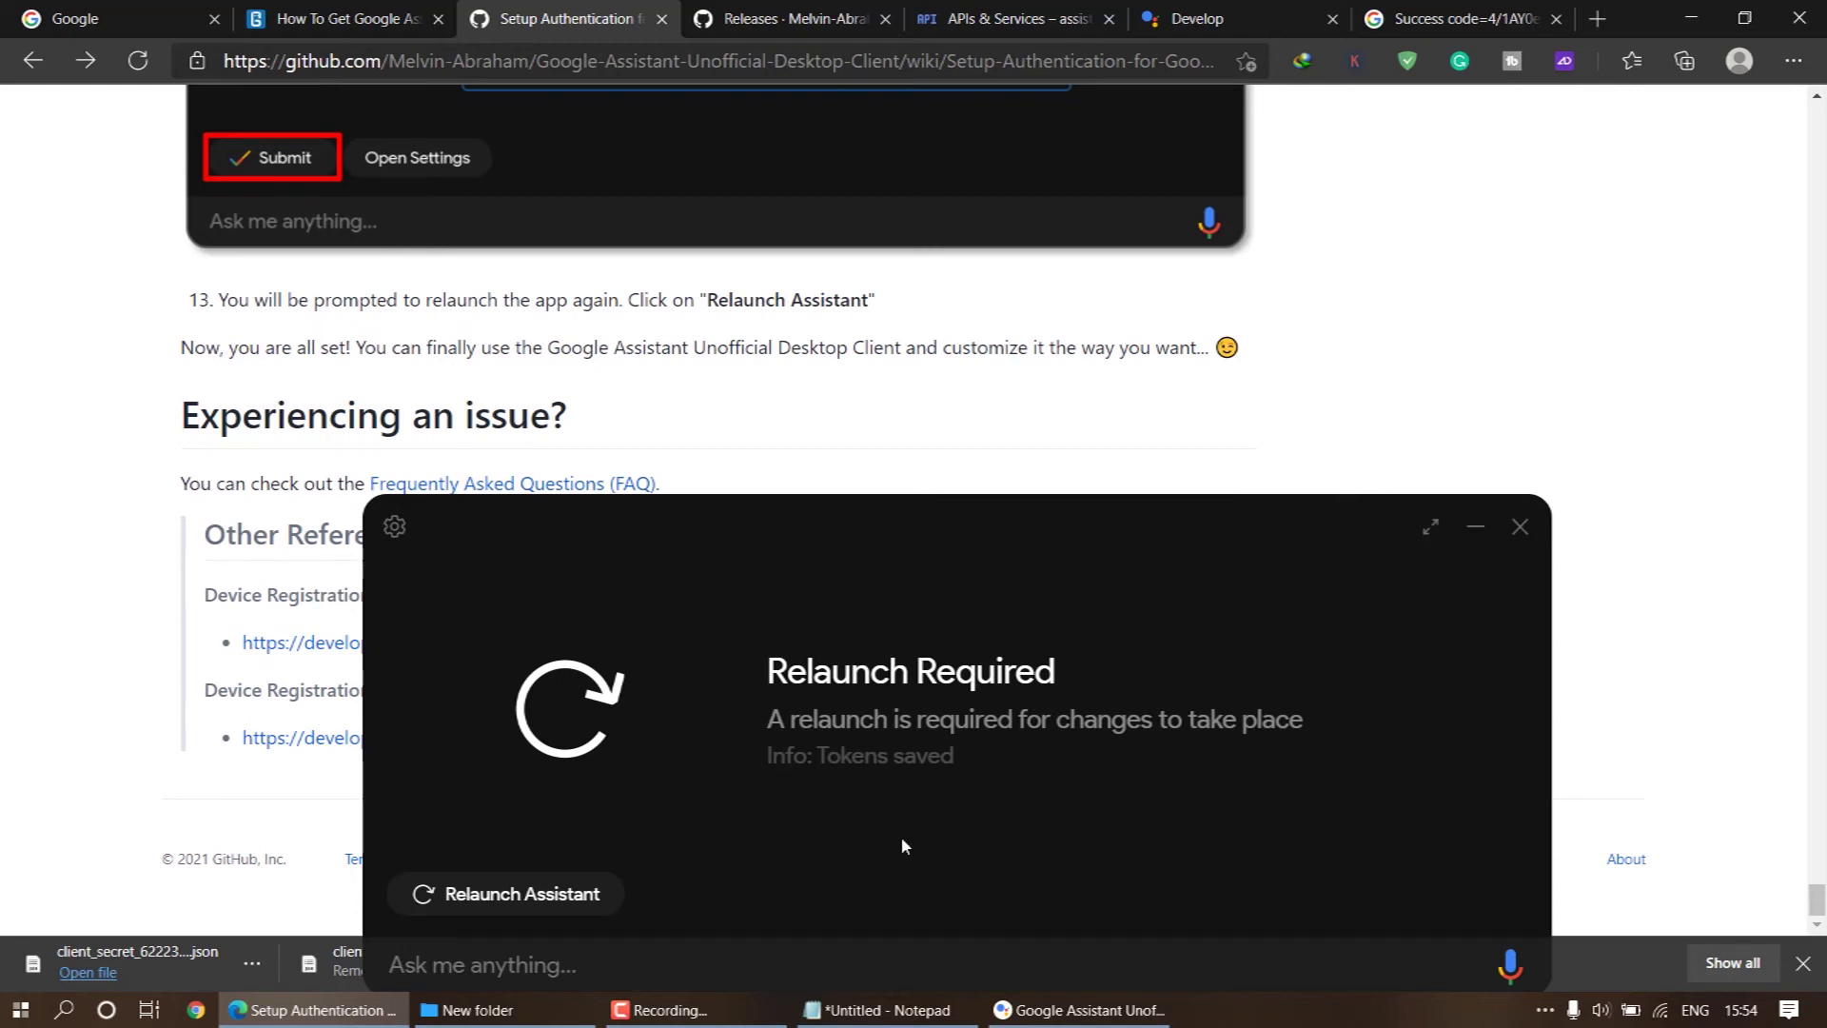
left_click(461, 894)
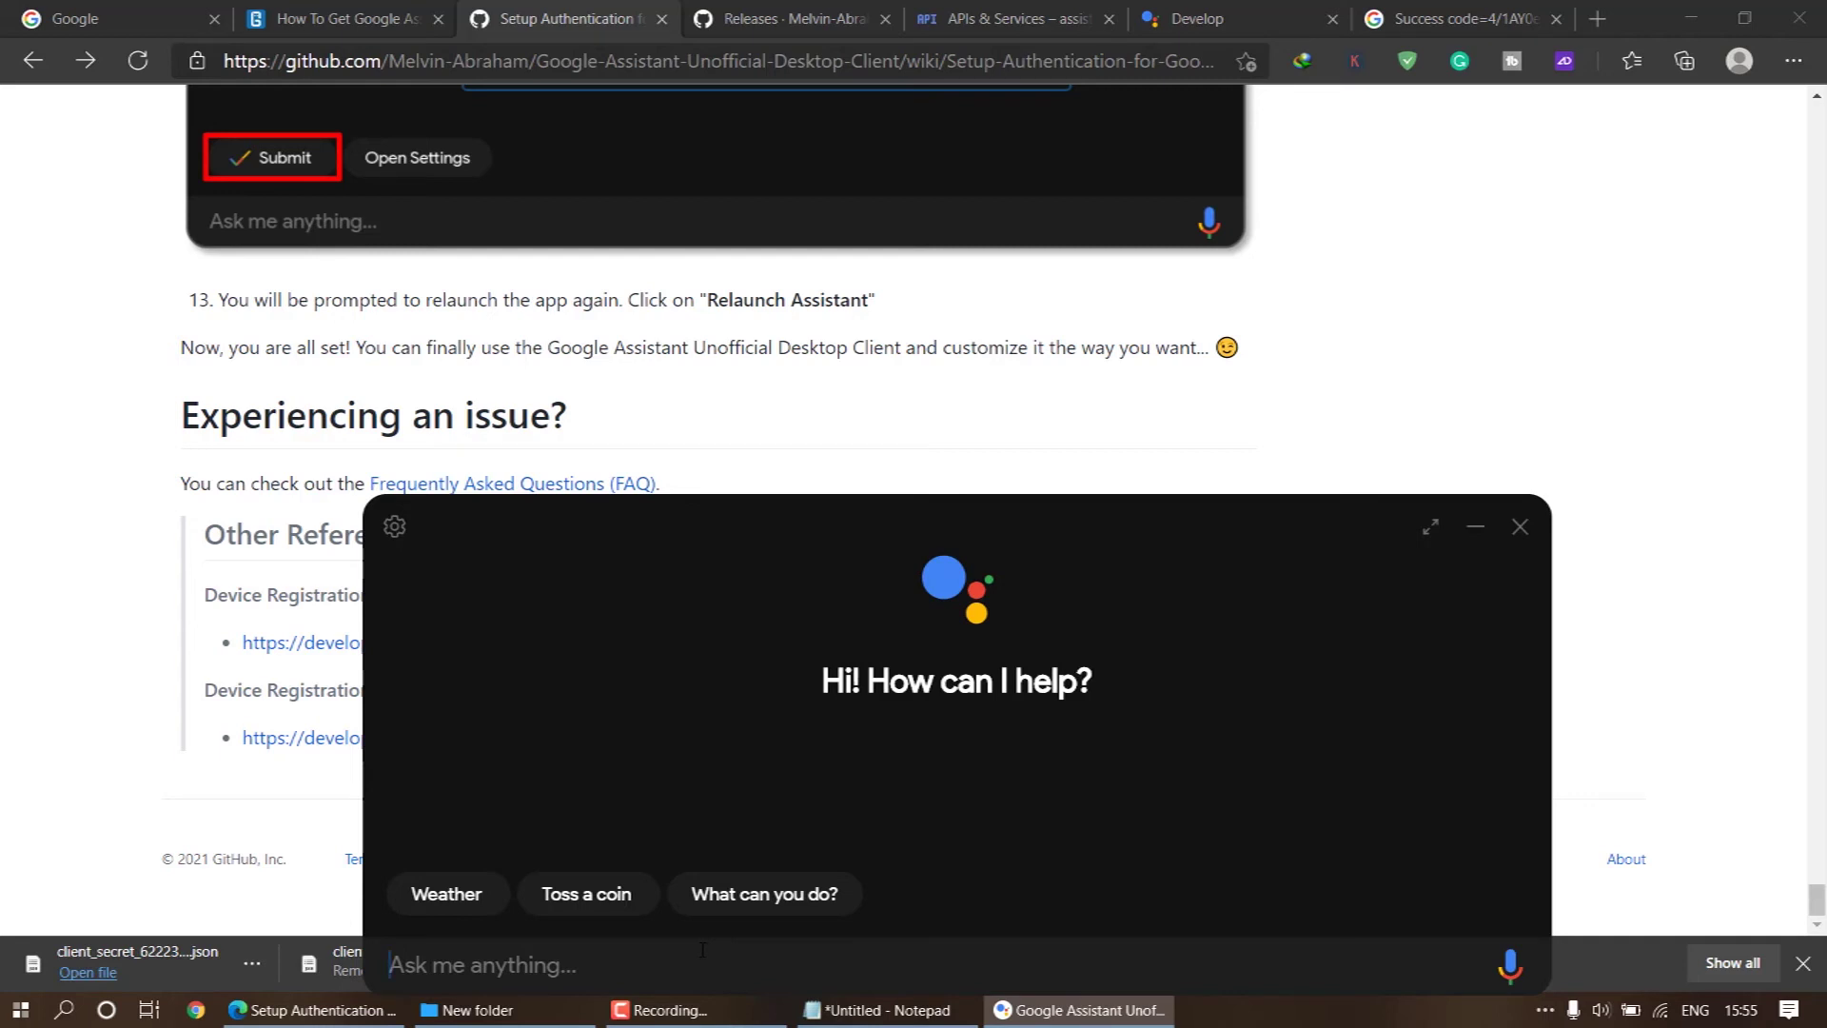
Step: Ask the Assistant "tell me meaning of any word", view the suggested "Define anyone" answer, and return to the first answer
type("t")
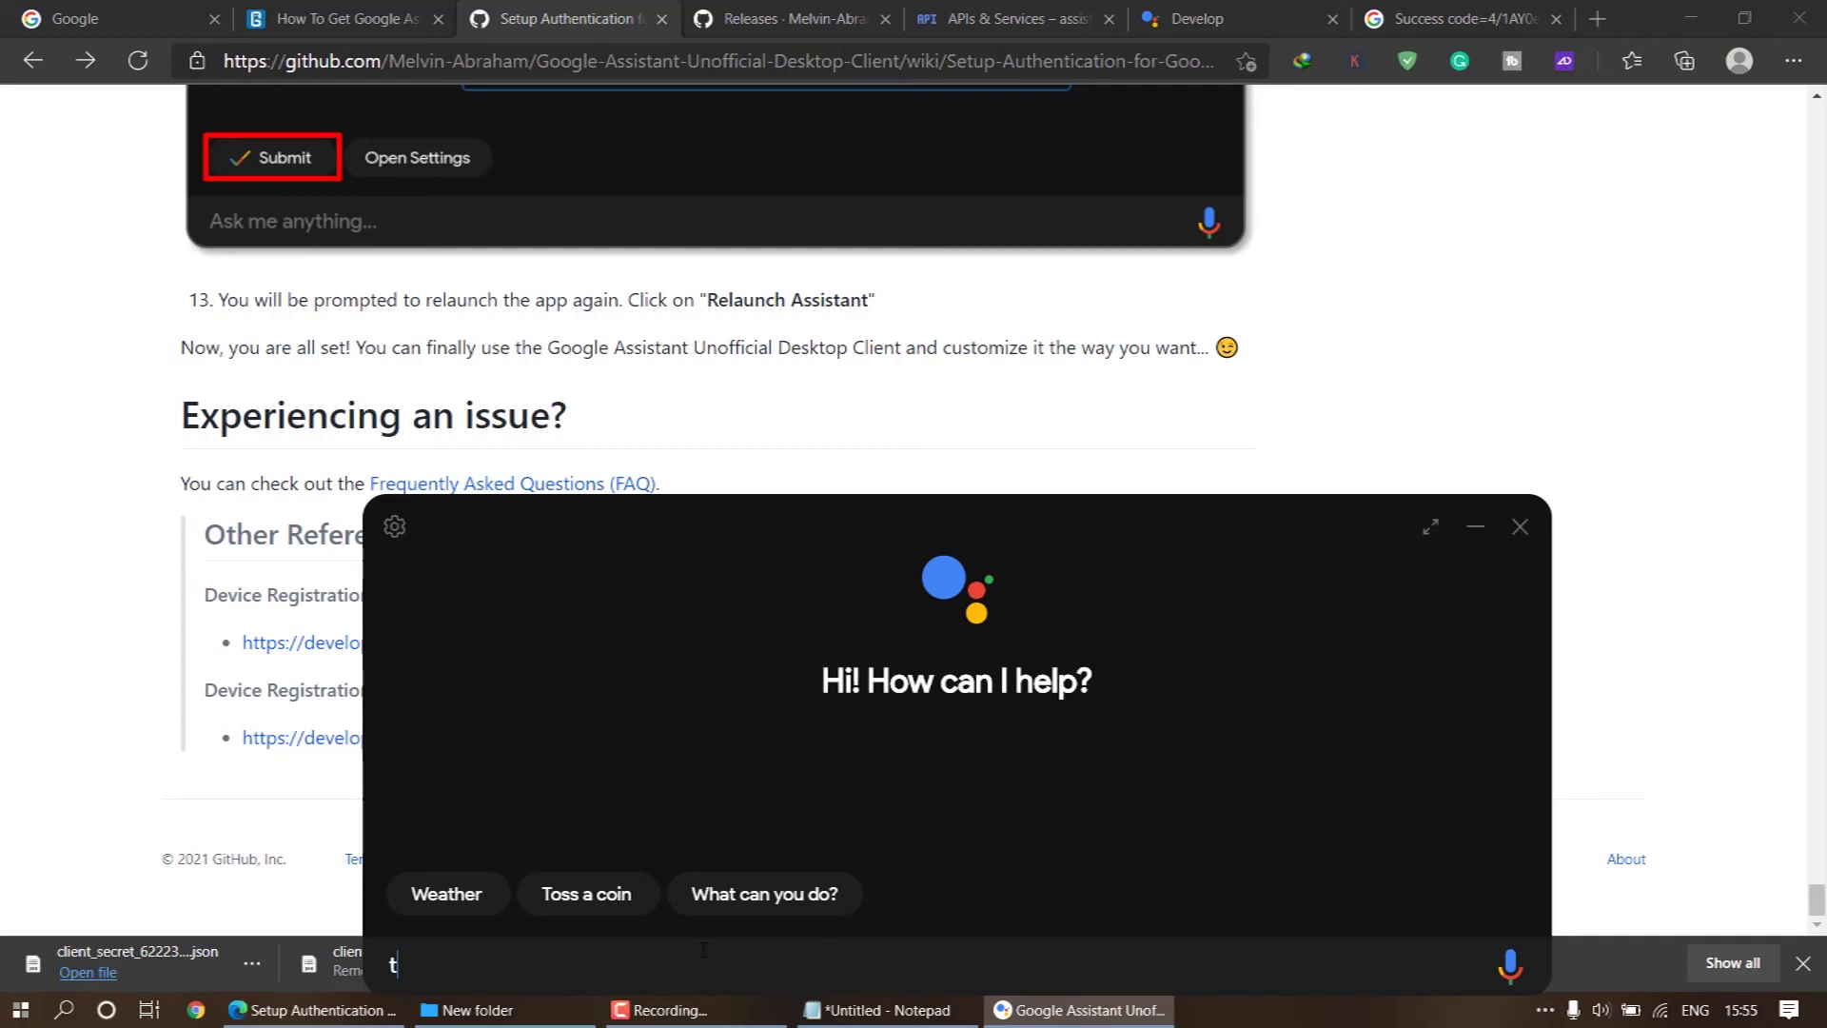
type("ell me meaning of any word")
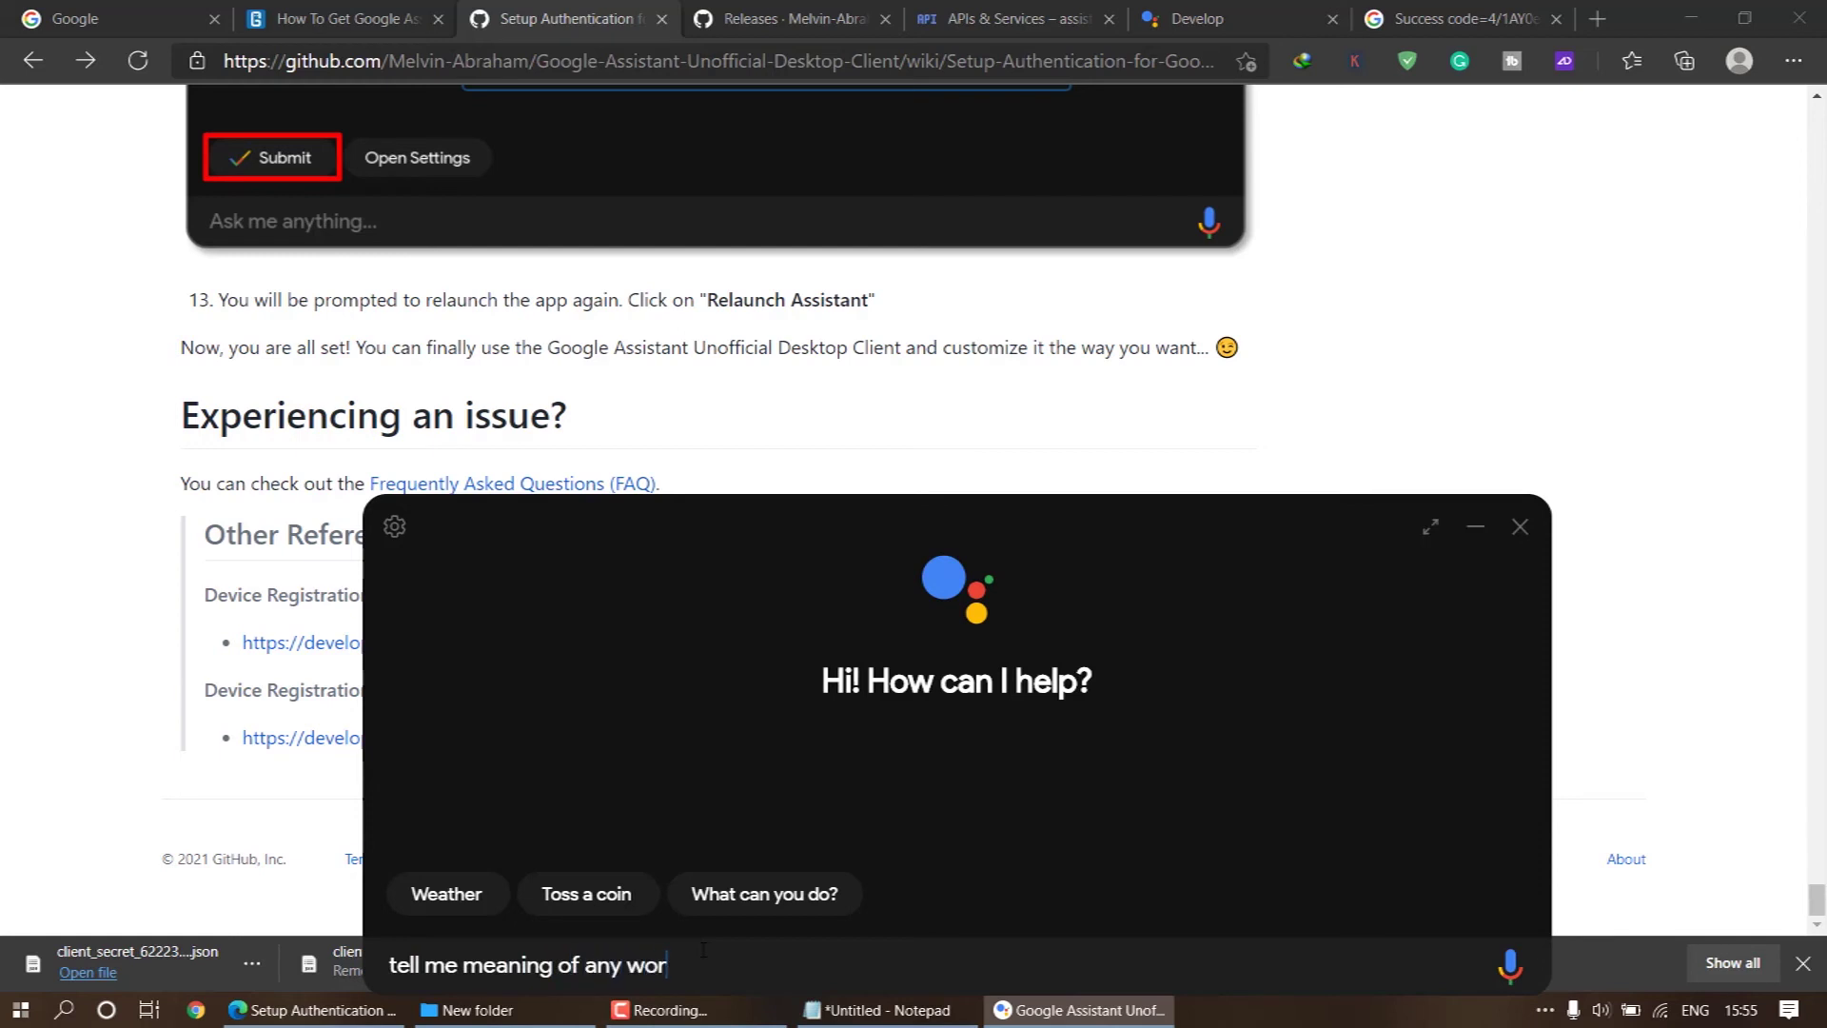
key("Return")
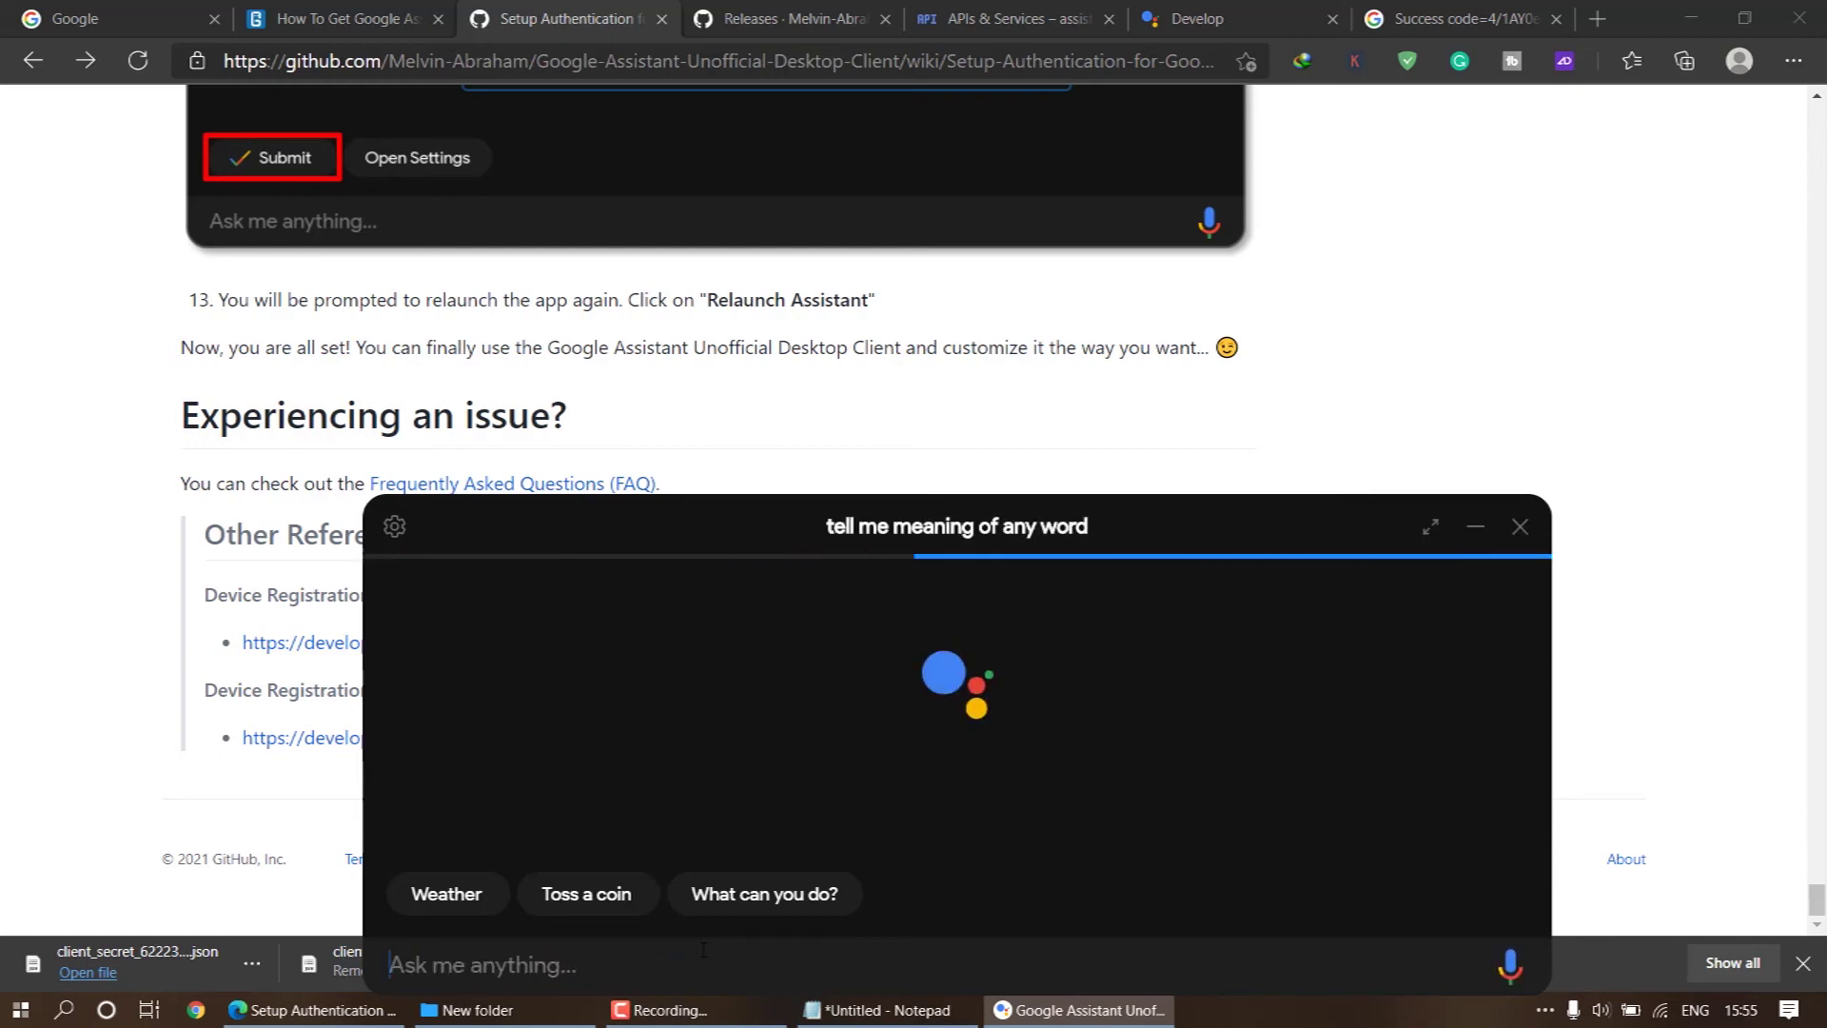
left_click(703, 887)
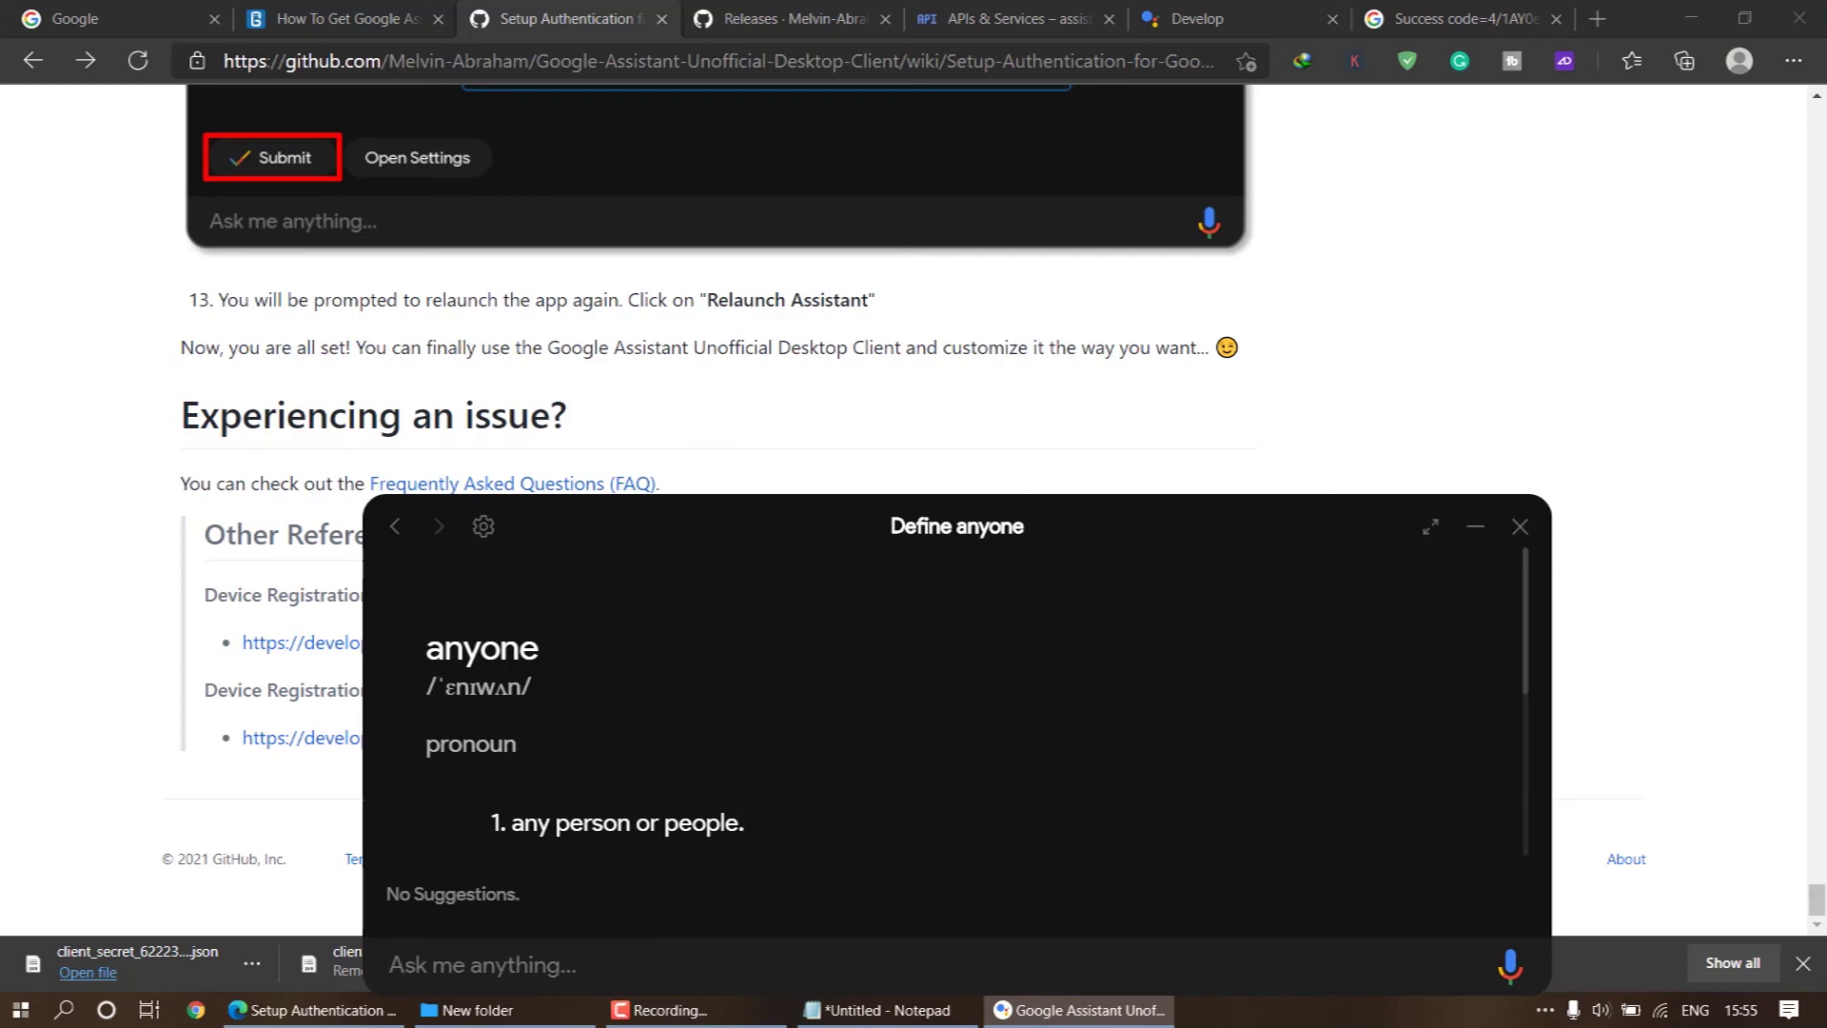
left_click(392, 529)
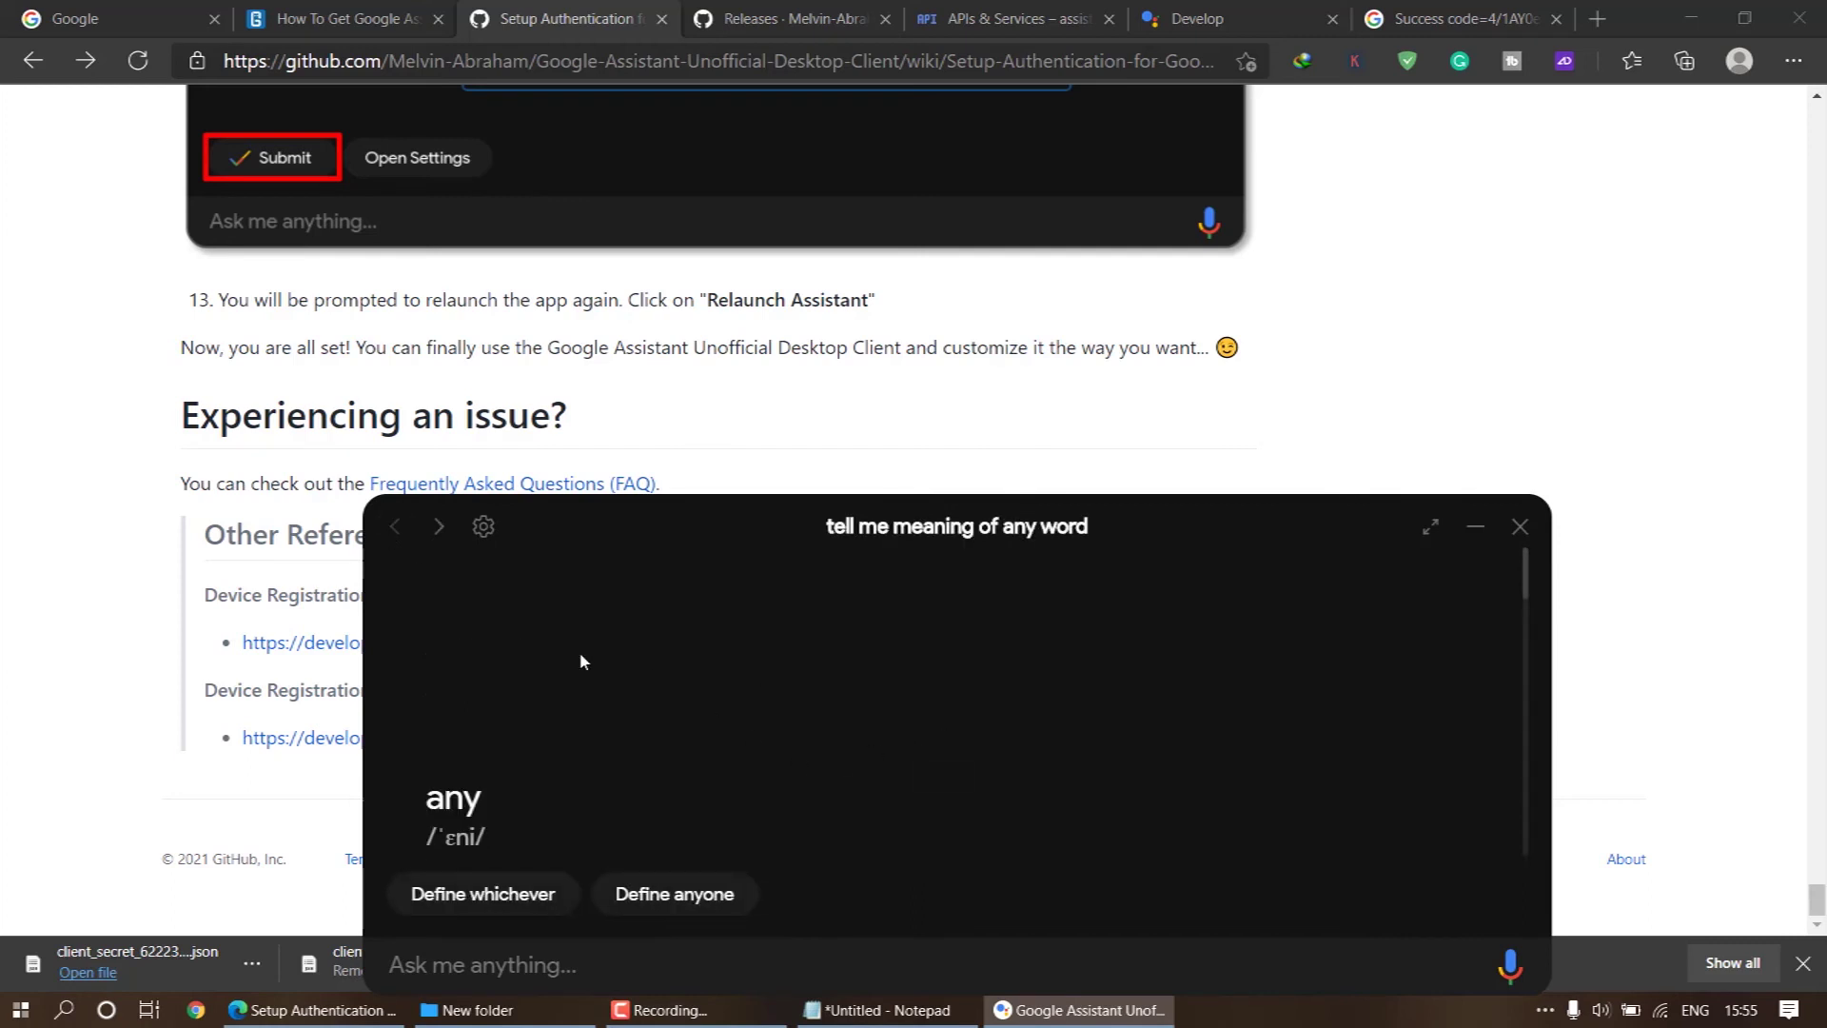
Step: Close the Assistant window and launch the Assistant again from the system tray
left_click(1518, 527)
left_click(1545, 1011)
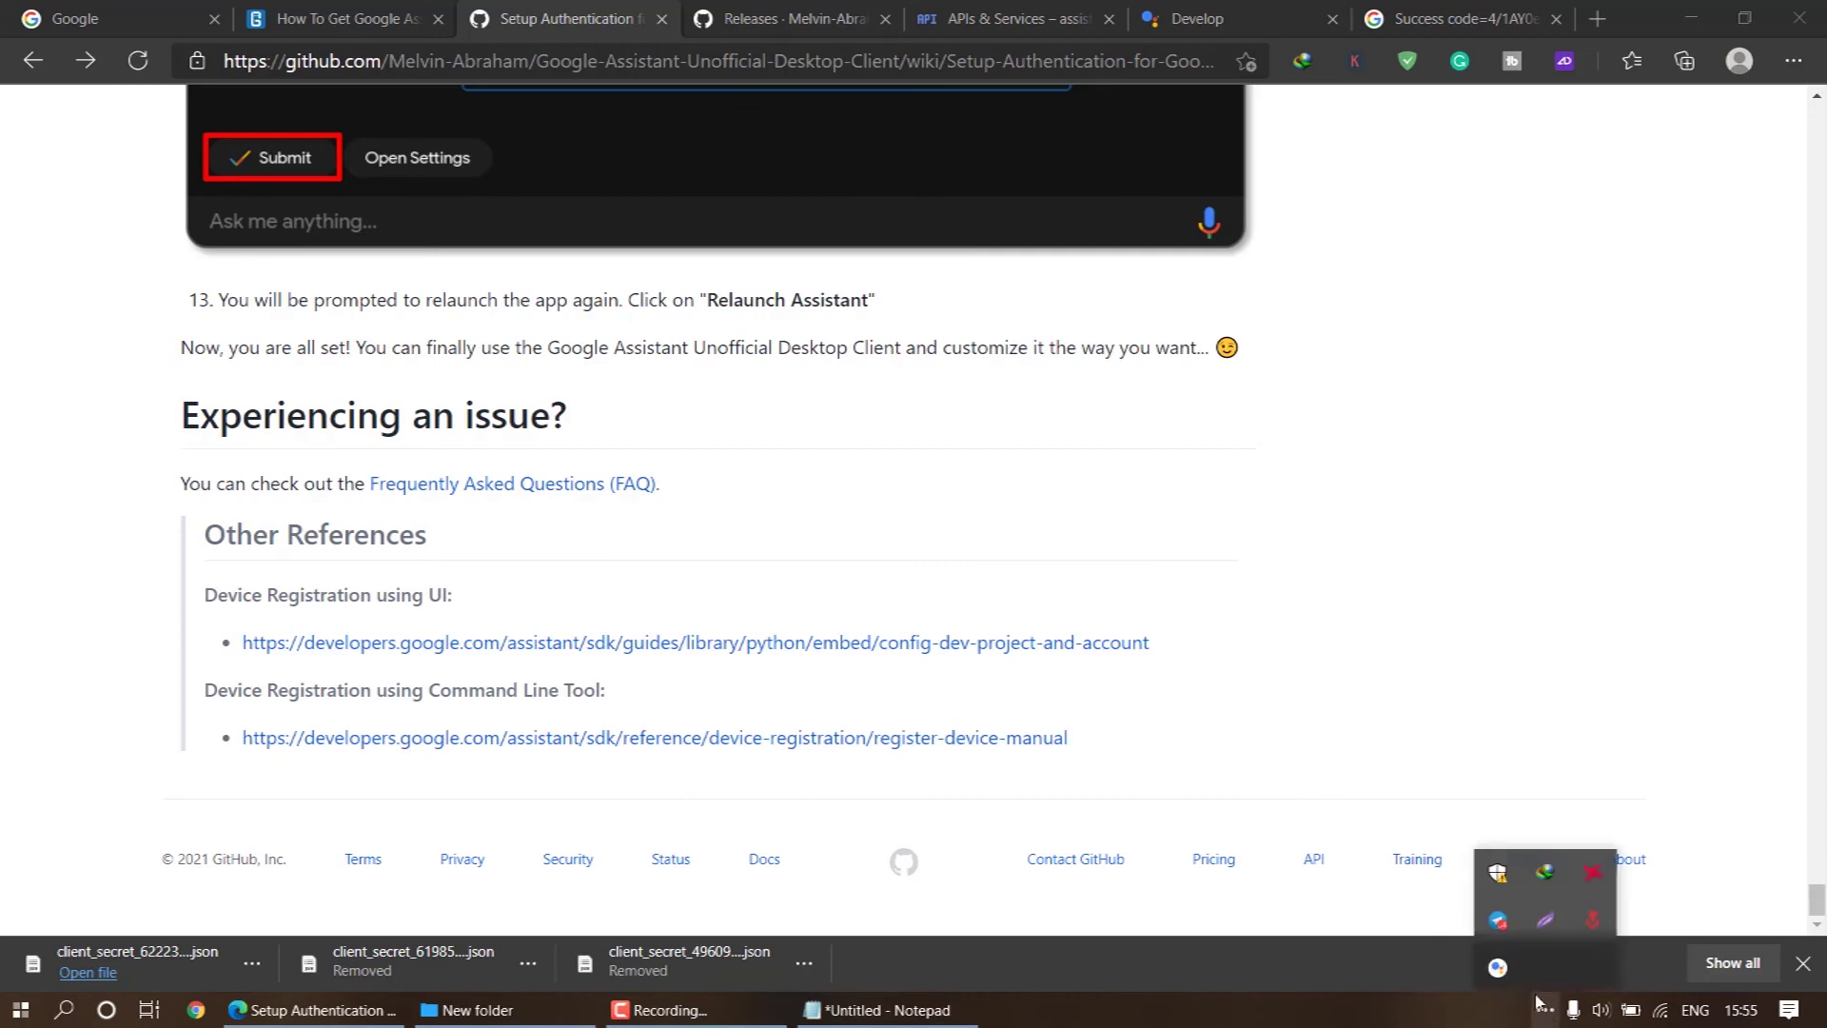
right_click(1498, 967)
left_click(1562, 847)
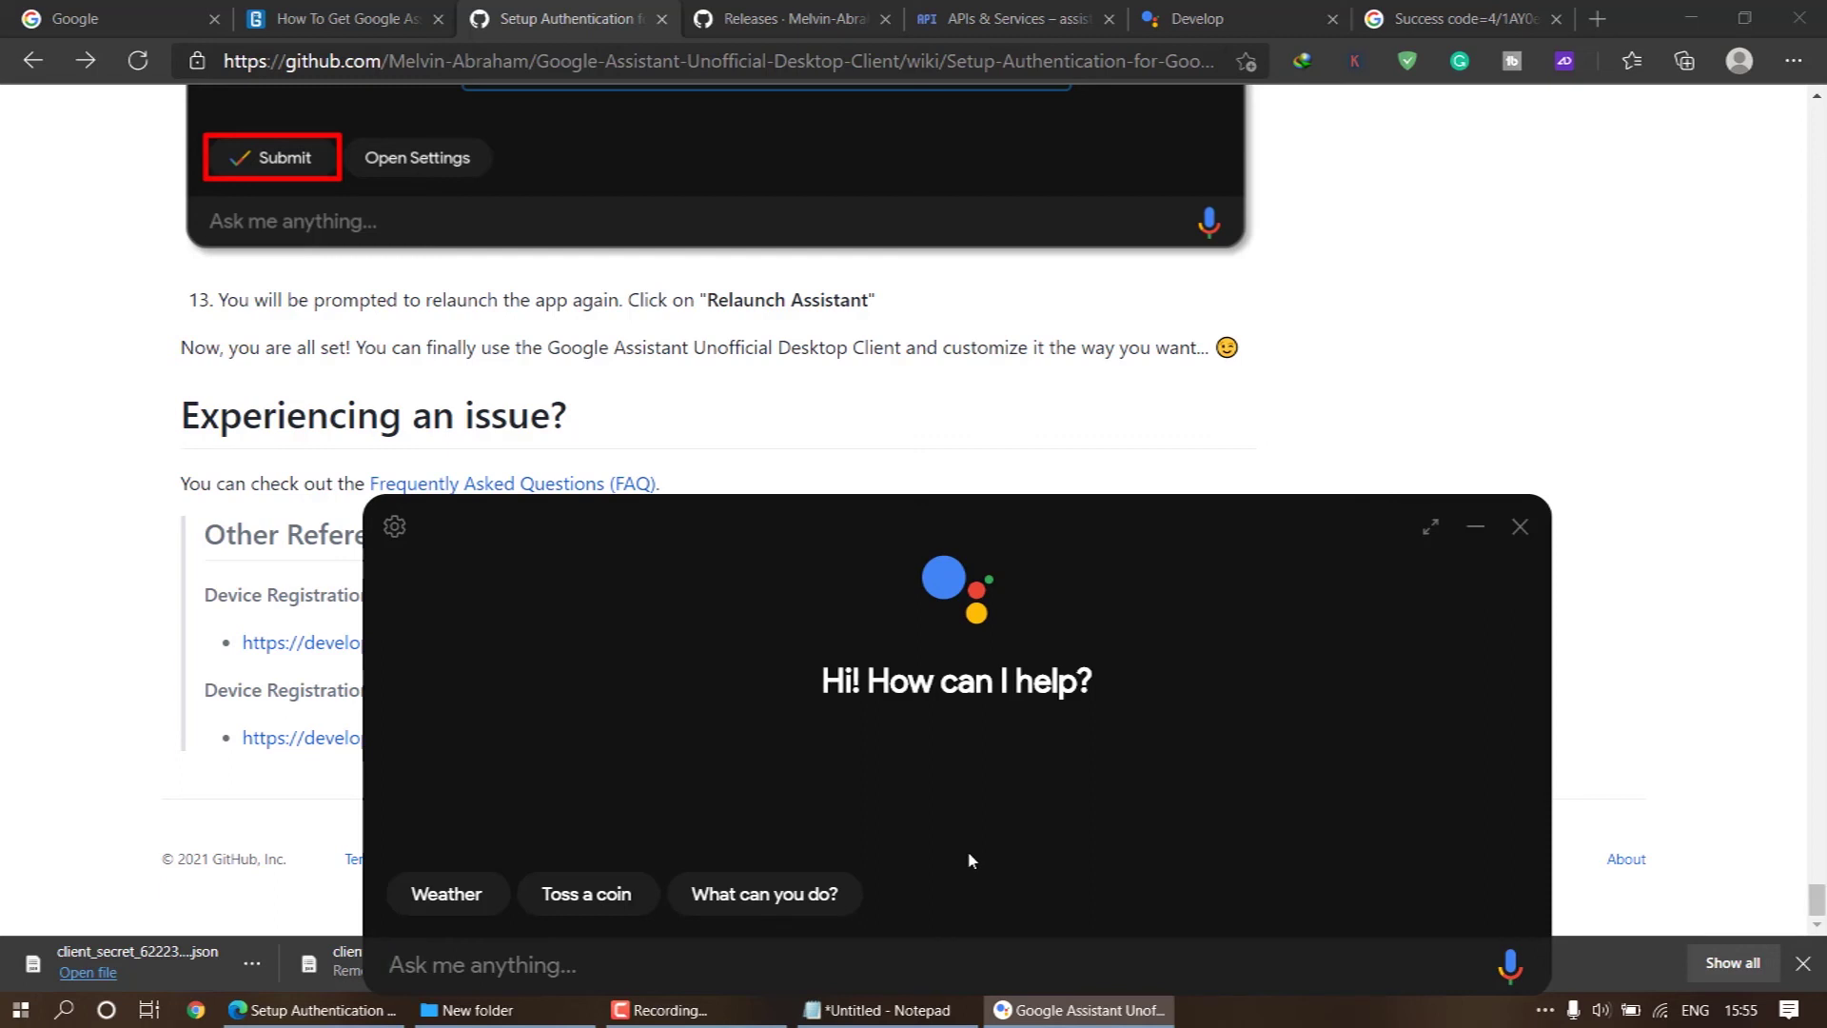
Step: Ask the Assistant "What can you do?" and browse the suggested capability cards
left_click(791, 899)
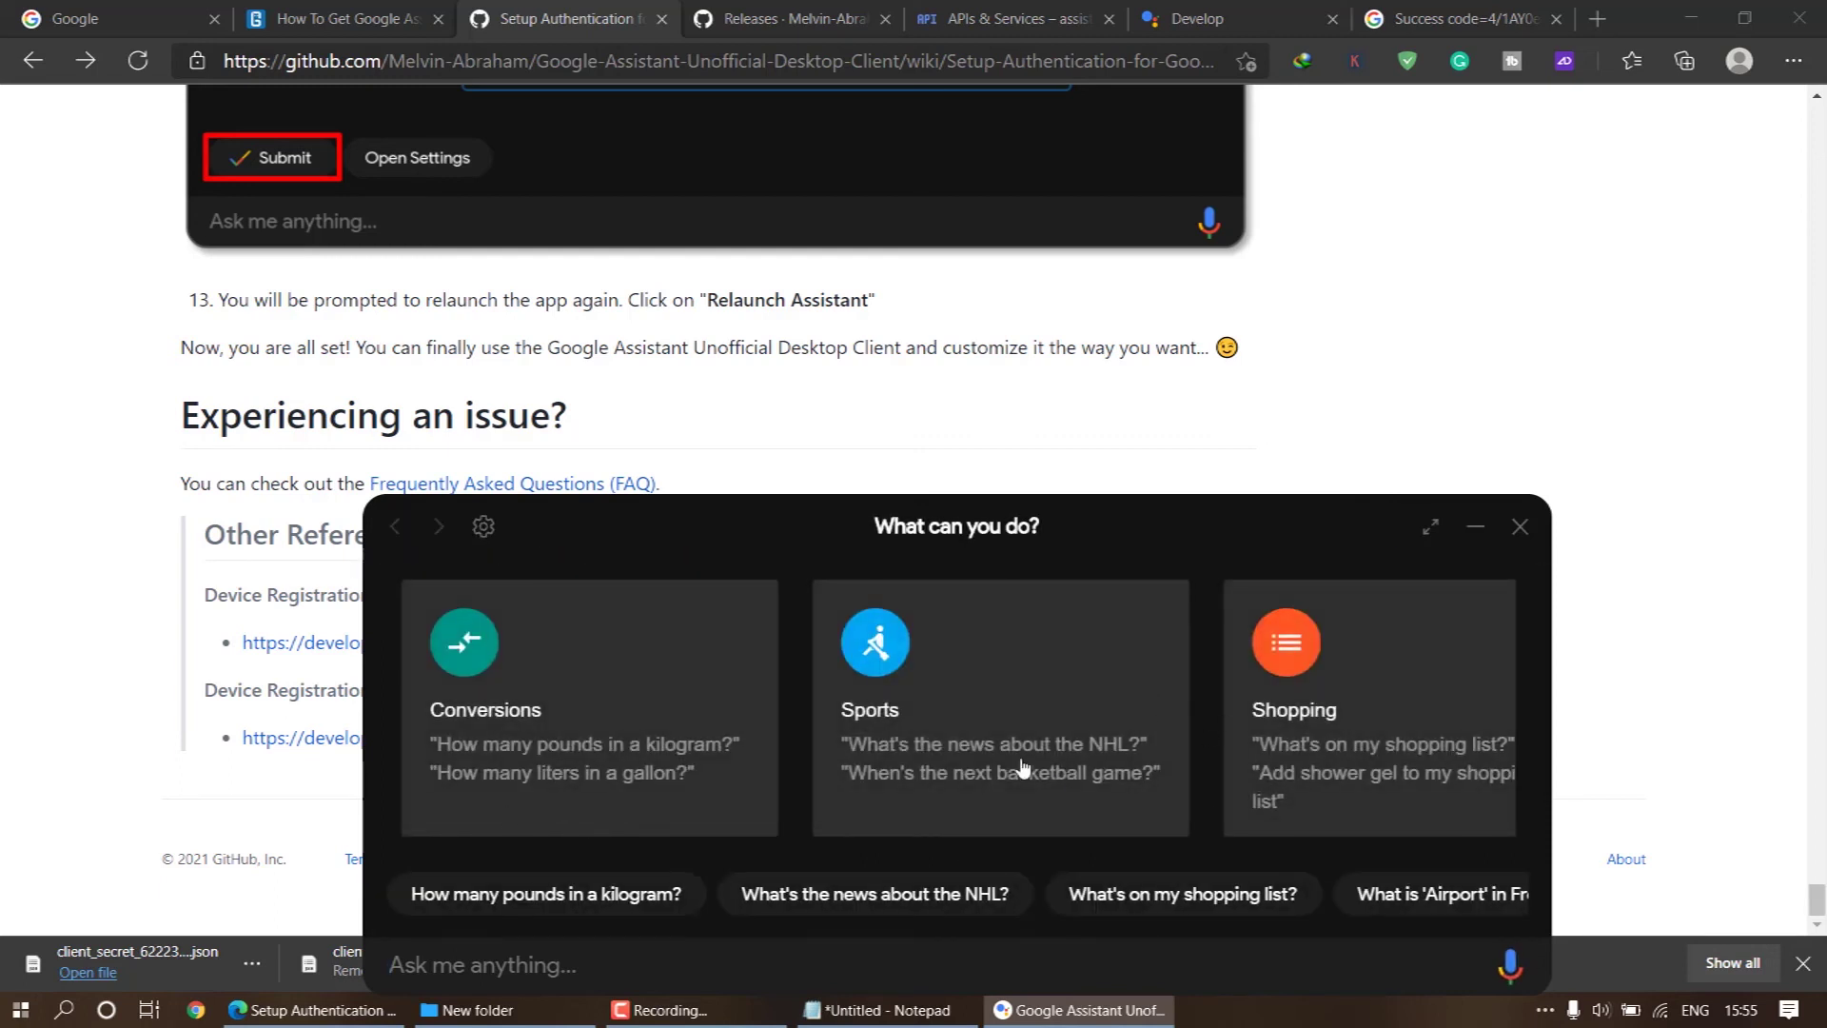
scroll(1038, 762, "down", 2)
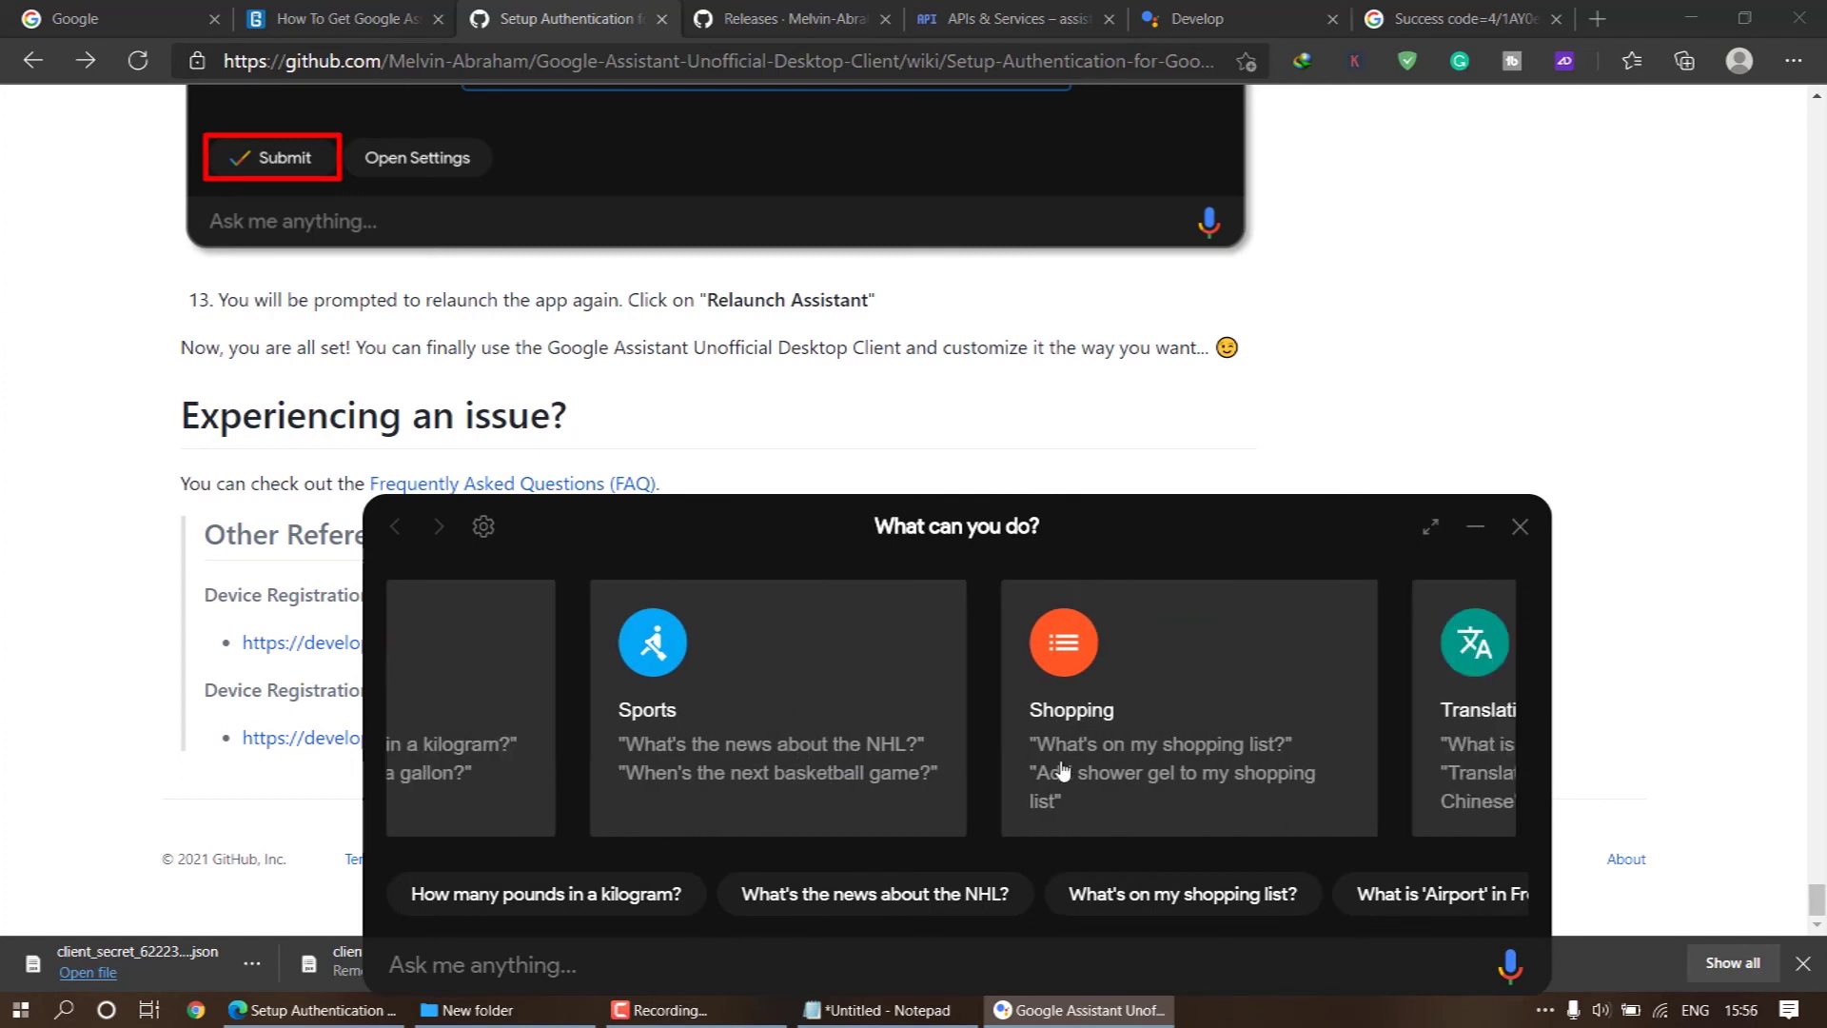
scroll(712, 837, "down", 3)
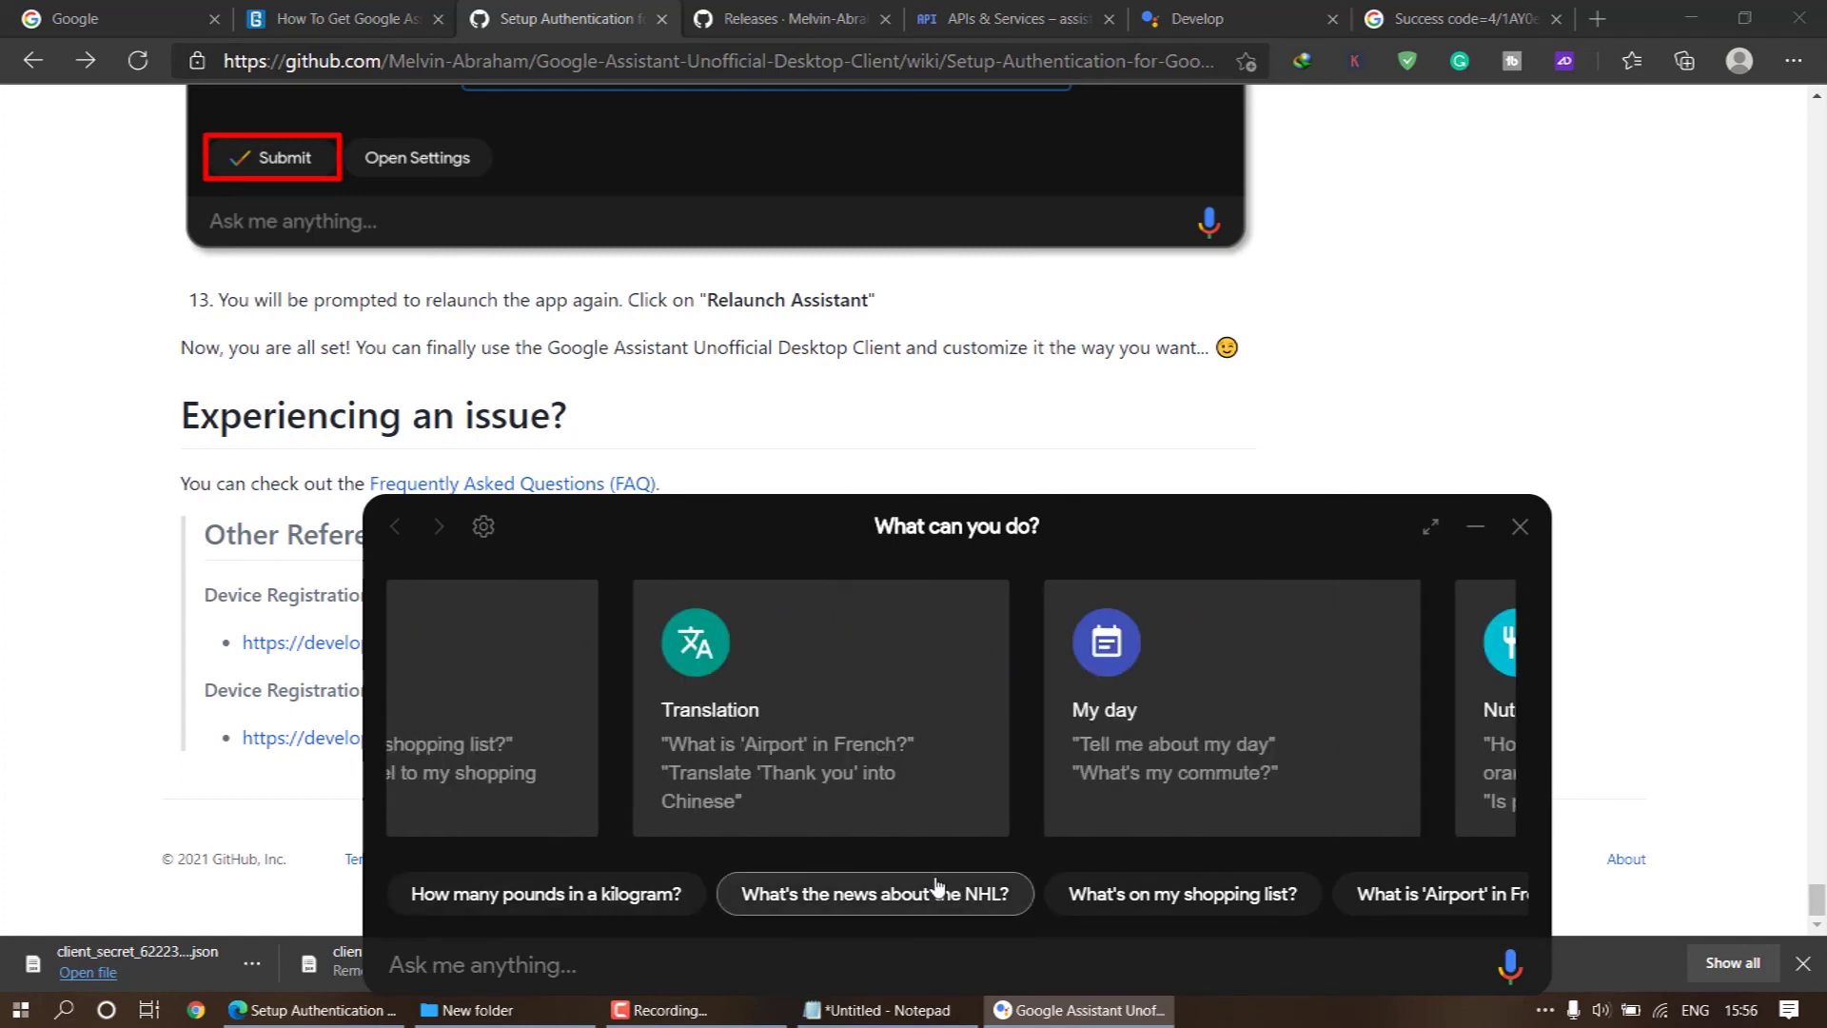